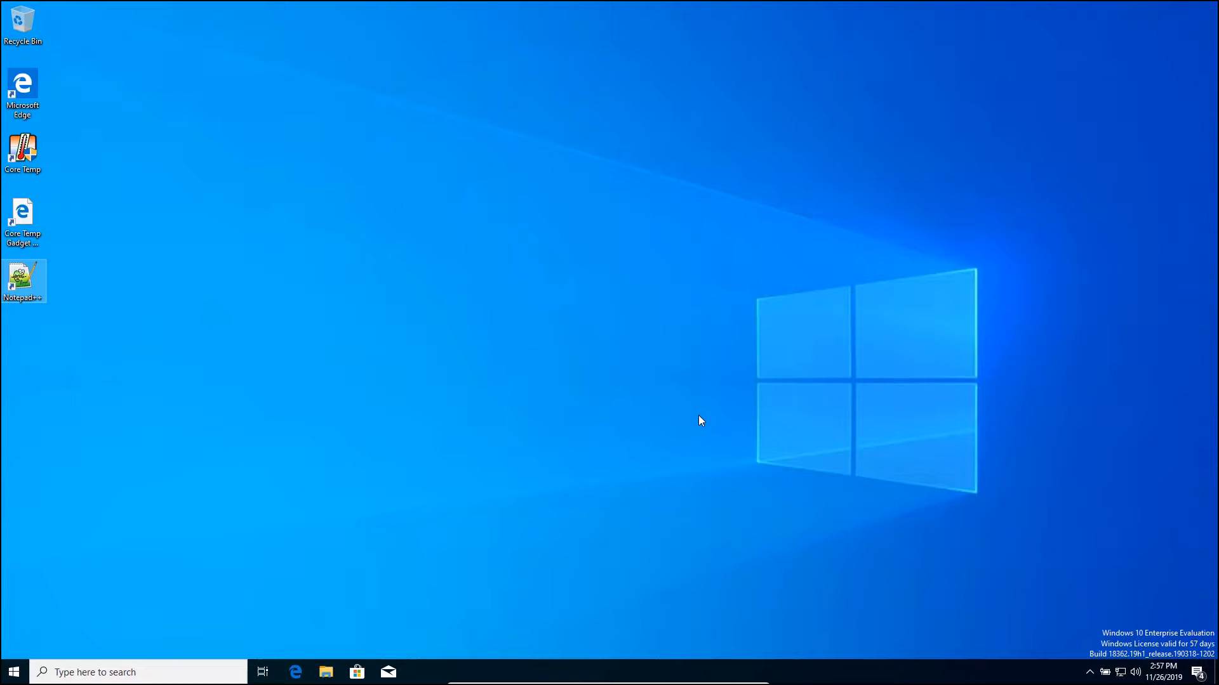
Run appwiz.cpl from the Run dialog, picking it from history after the 'appwix' typo fails
{"action": "key", "text": "super+r"}
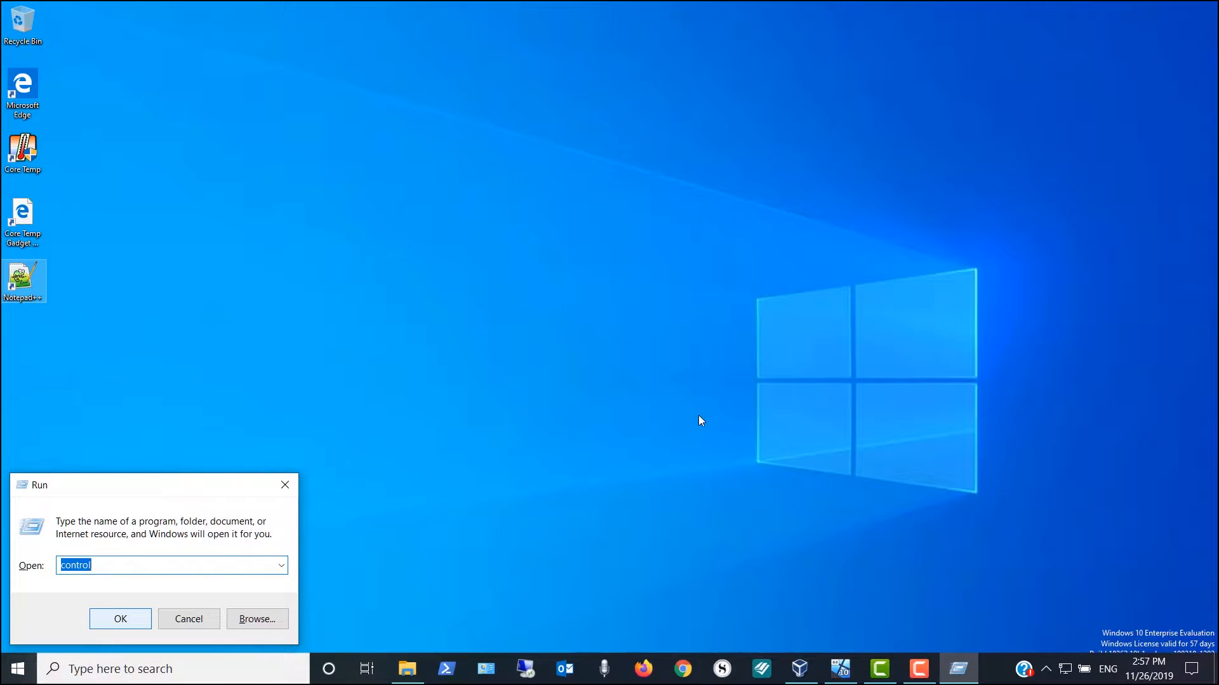
{"action": "type", "text": "ap"}
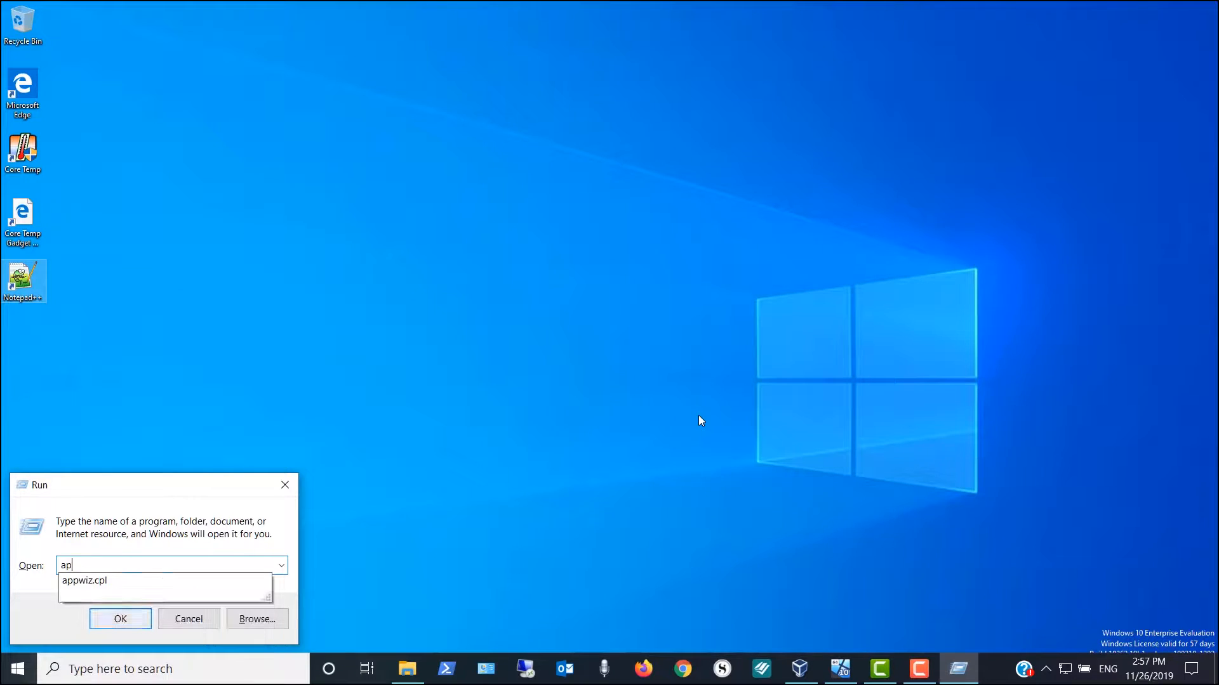
{"action": "type", "text": "pwix.cpl"}
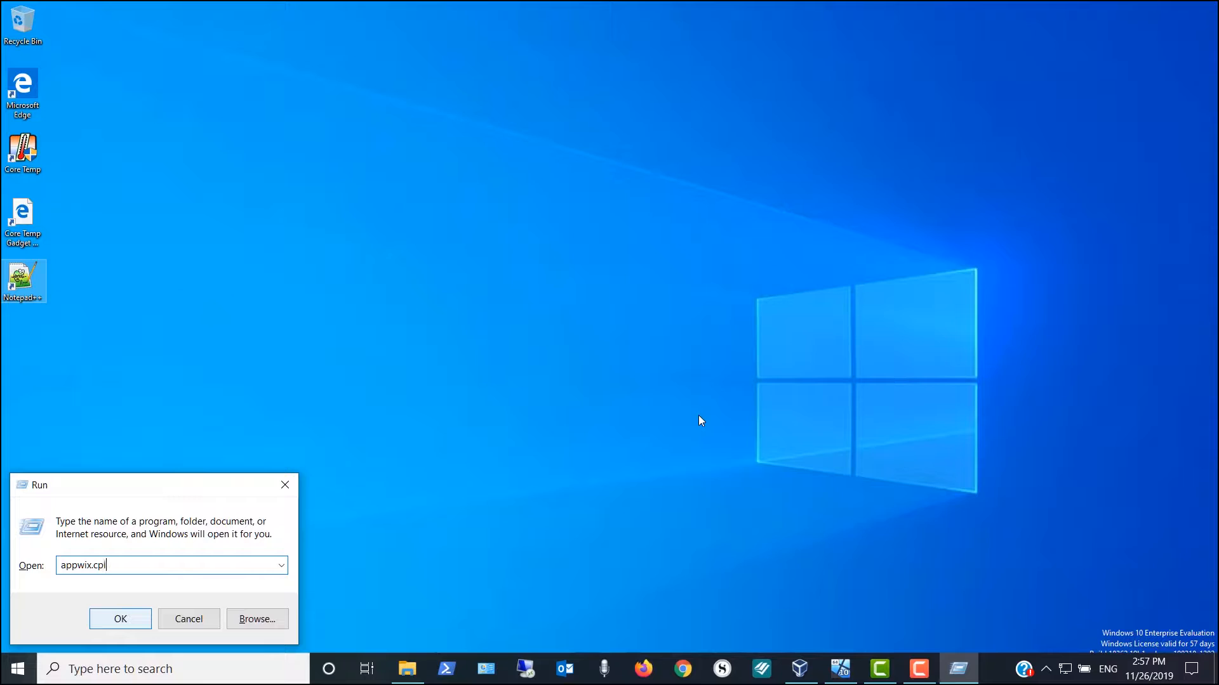
{"action": "key", "text": "Return"}
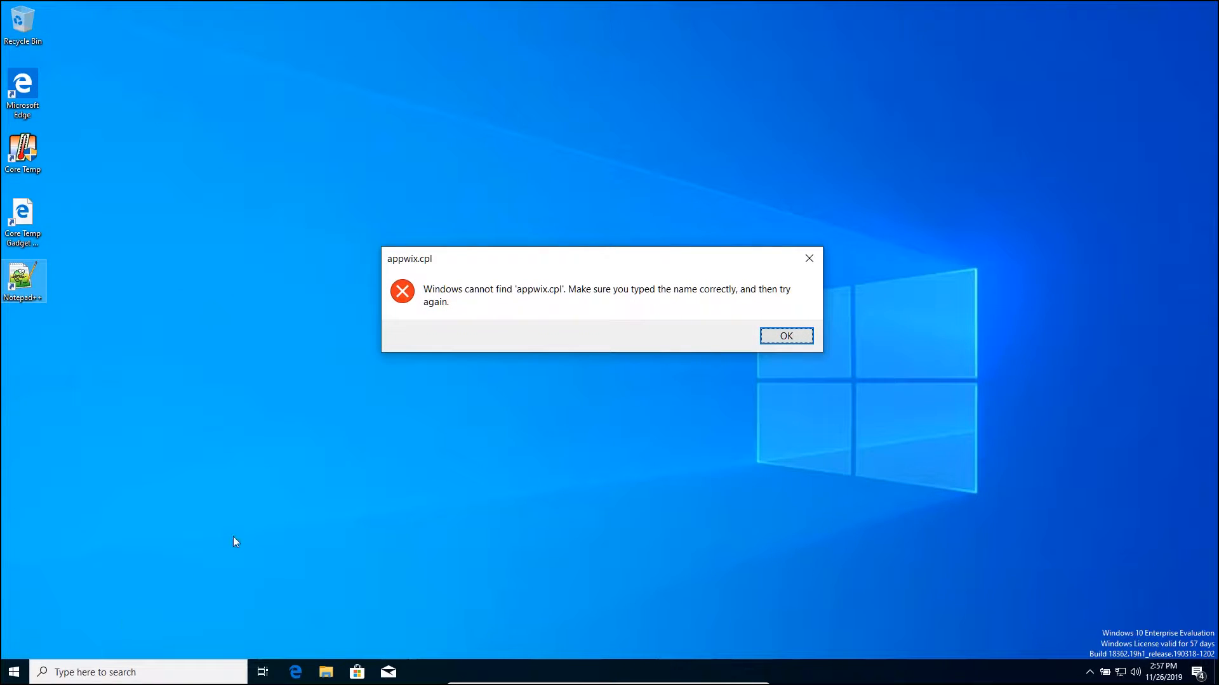
{"action": "left_click", "coordinate": [769, 342]}
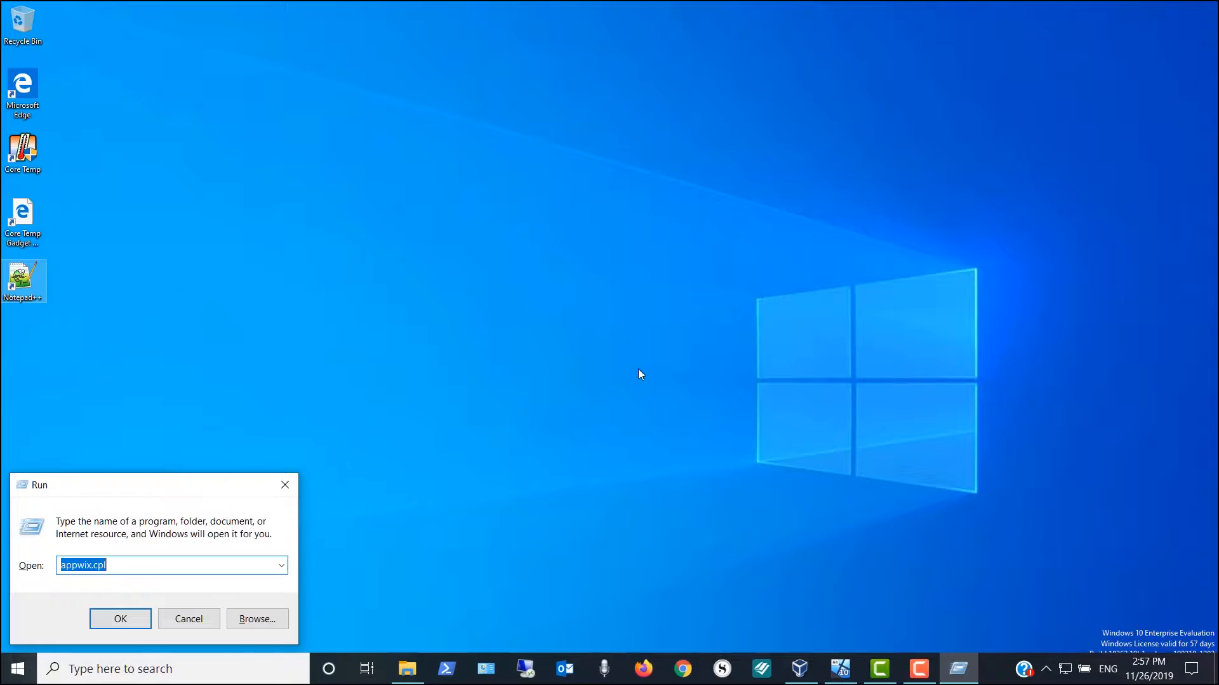
{"action": "left_click", "coordinate": [281, 566]}
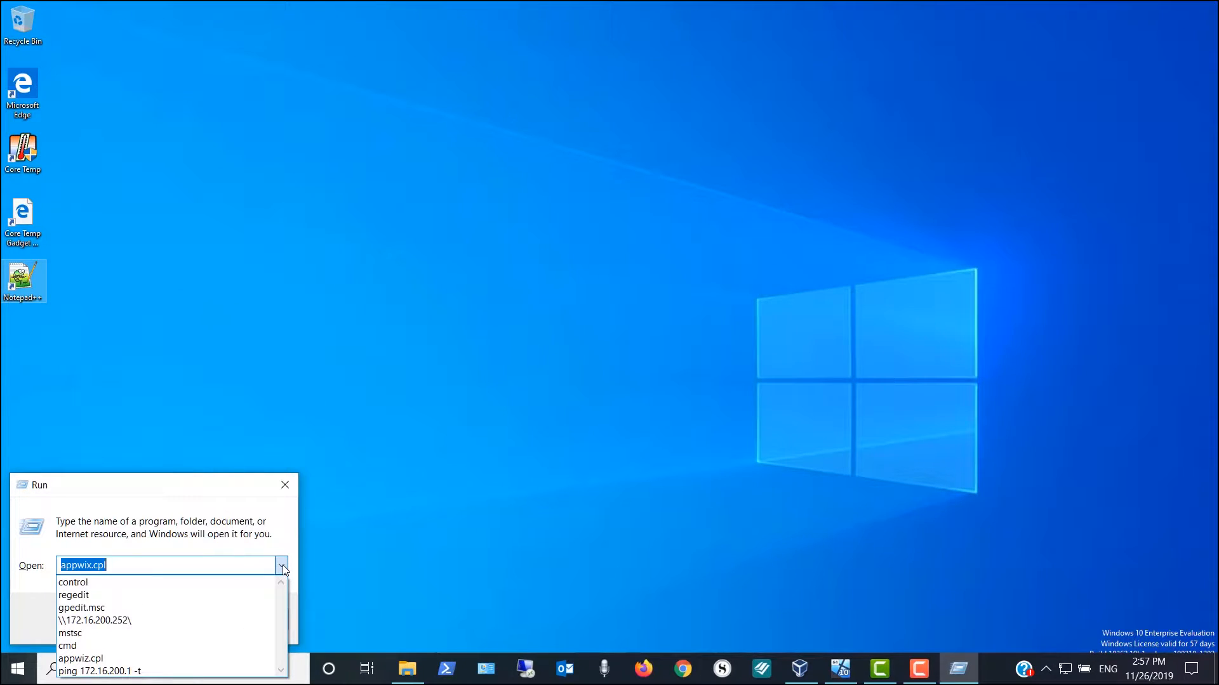
{"action": "left_click", "coordinate": [168, 659]}
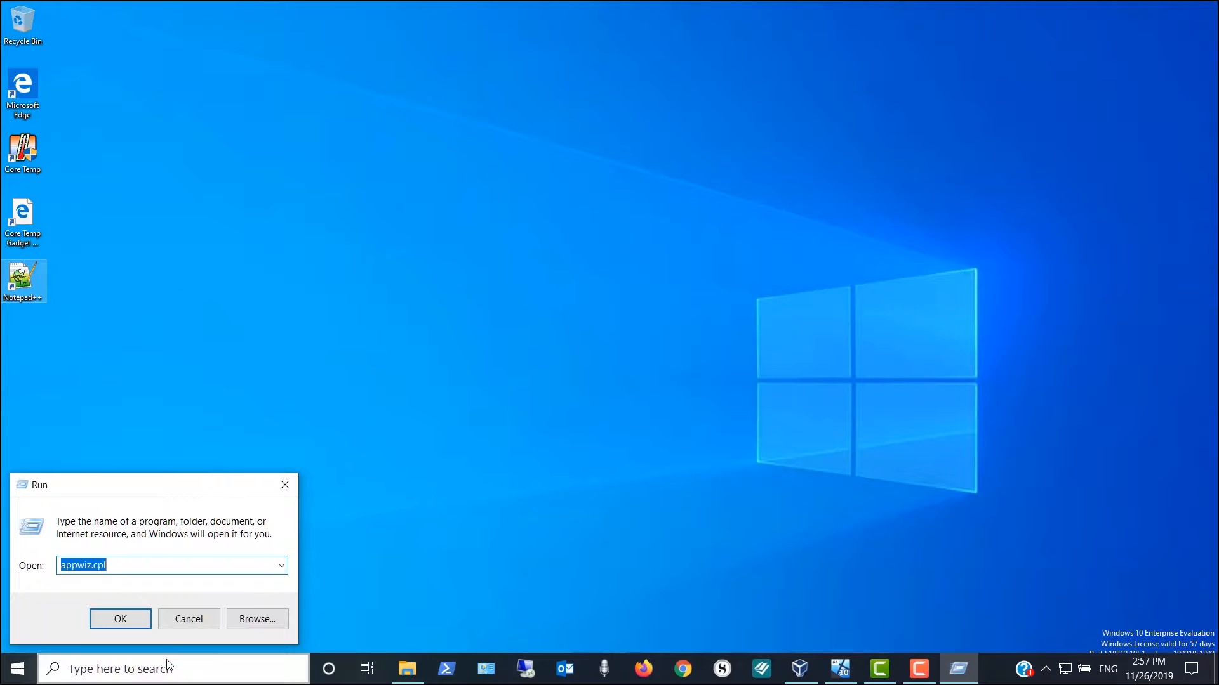
{"action": "left_click", "coordinate": [121, 619]}
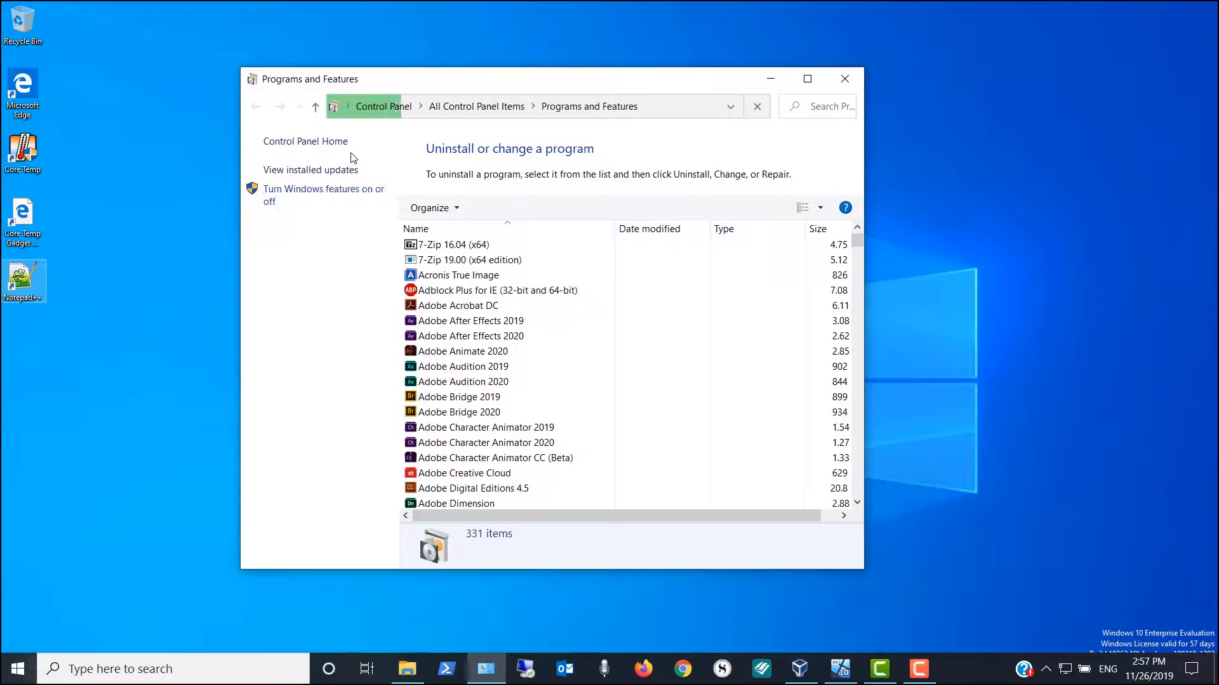
Enable WCF HTTP and Non-HTTP Activation under .NET Framework 3.5
{"action": "left_click", "coordinate": [342, 197]}
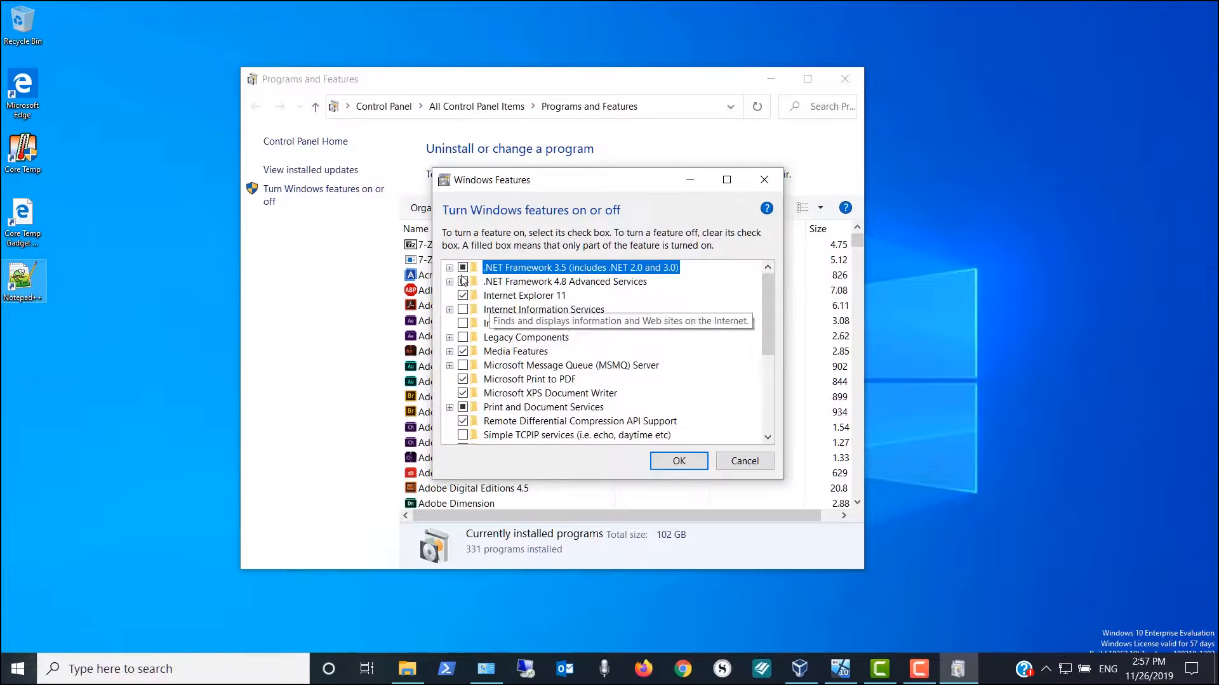
{"action": "left_click", "coordinate": [450, 268]}
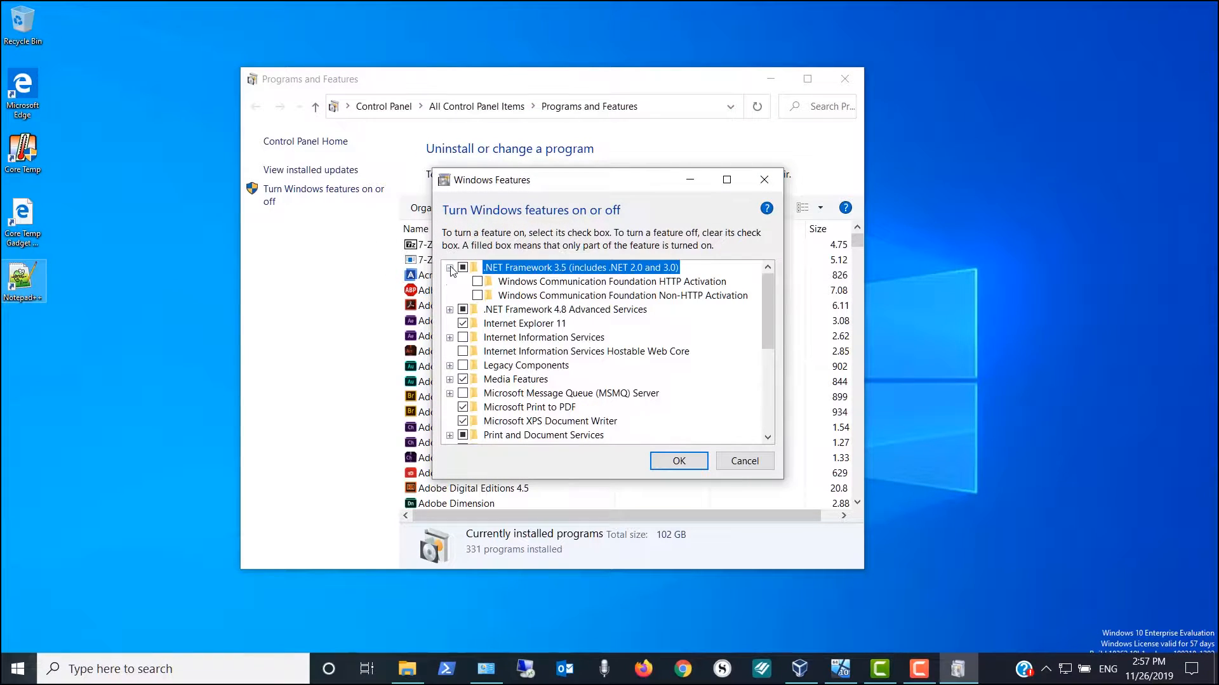
{"action": "left_click", "coordinate": [477, 283]}
{"action": "left_click", "coordinate": [477, 295]}
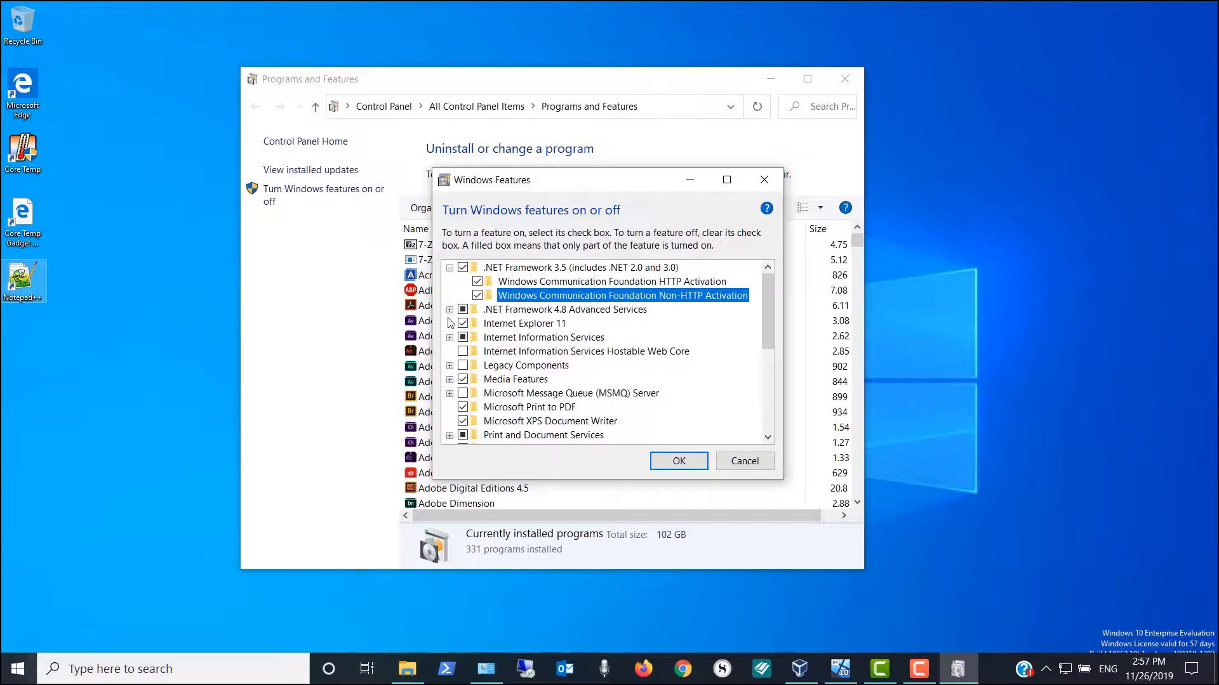
Enable WCF HTTP, MSMQ, Named Pipe and TCP Activation under .NET Framework 4.8 Advanced Services
{"action": "left_click", "coordinate": [449, 309]}
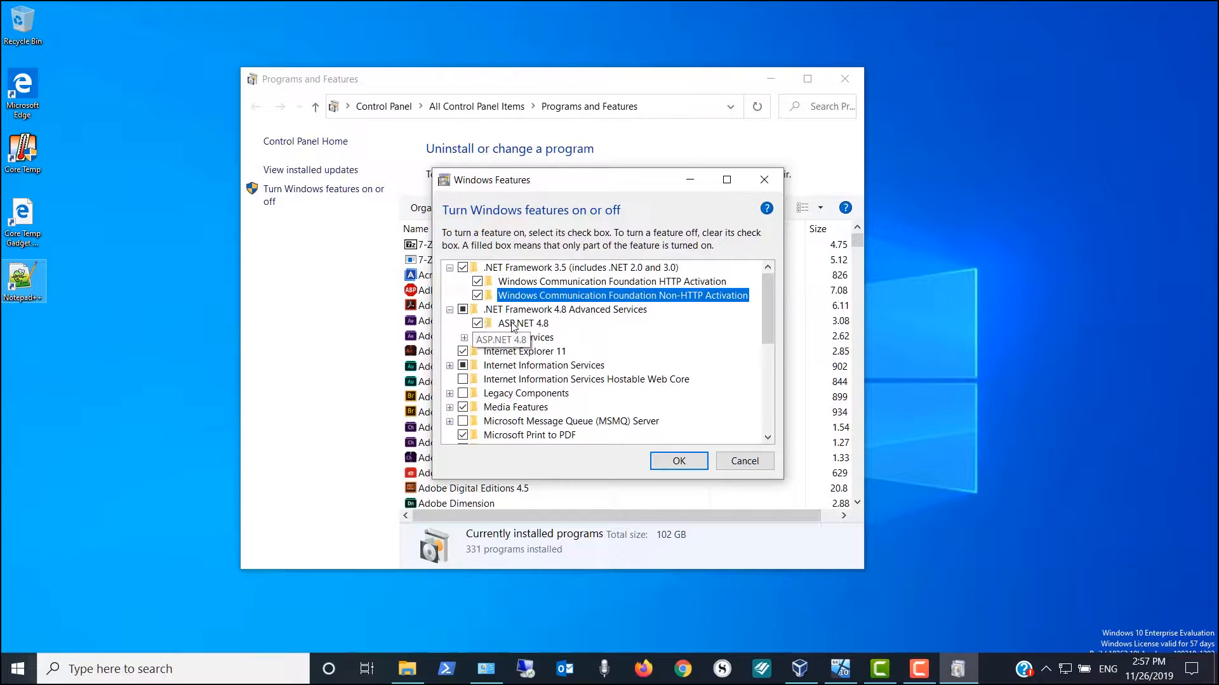
{"action": "left_click", "coordinate": [464, 338]}
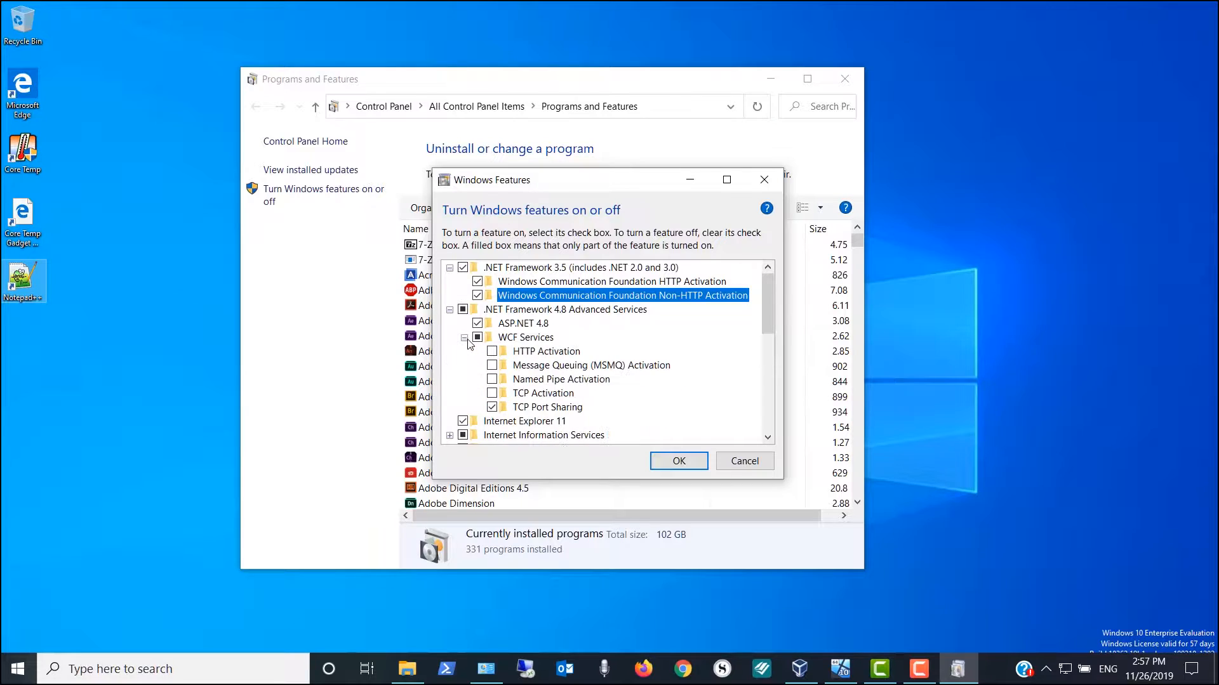
{"action": "left_click", "coordinate": [492, 352]}
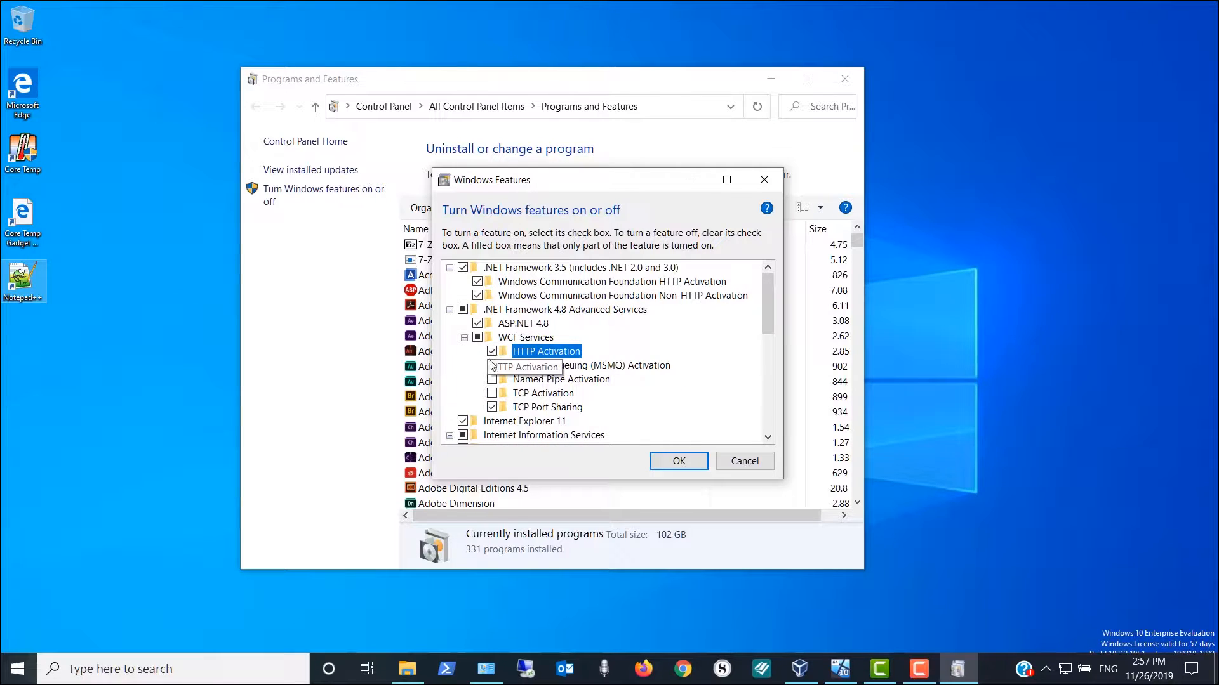
{"action": "left_click", "coordinate": [492, 365]}
{"action": "left_click", "coordinate": [491, 379]}
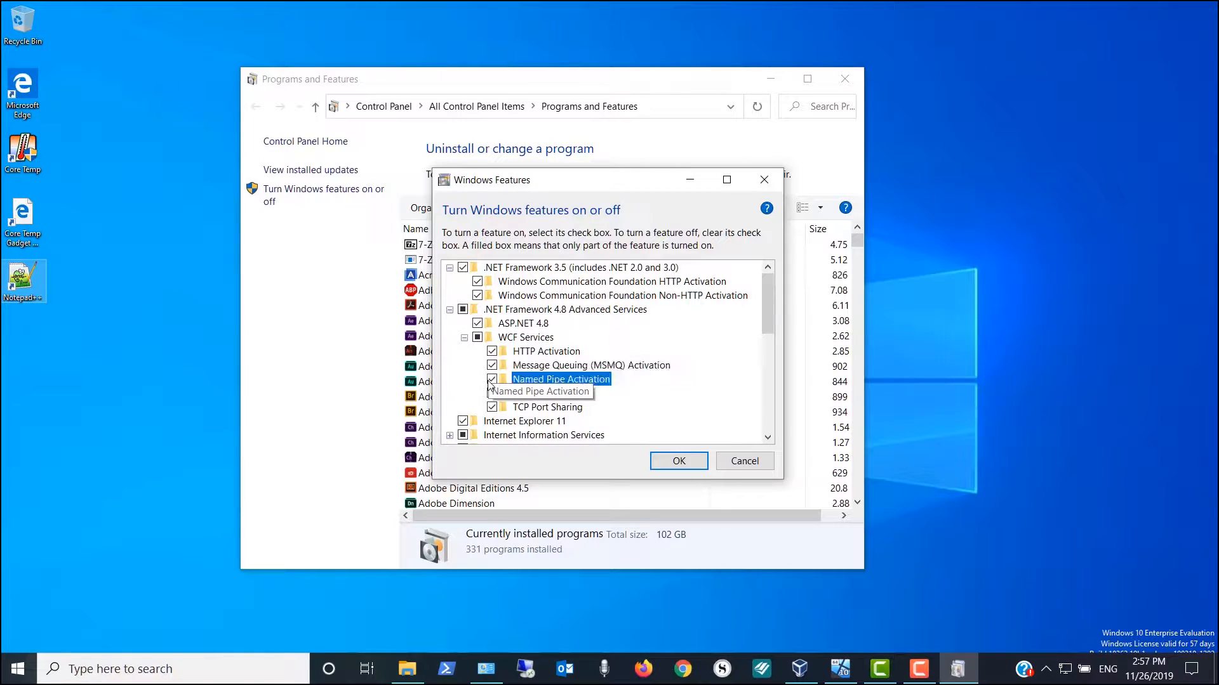
{"action": "left_click", "coordinate": [492, 393]}
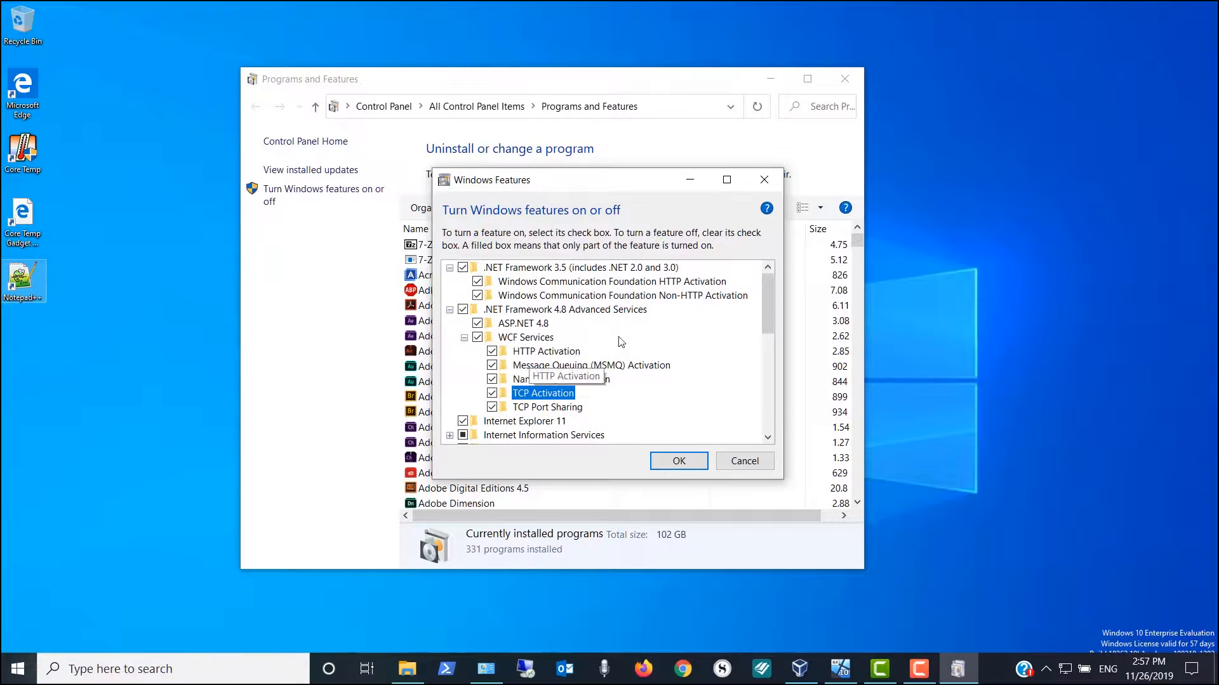
{"action": "scroll", "coordinate": [589, 362], "scroll_direction": "down", "scroll_amount": 2}
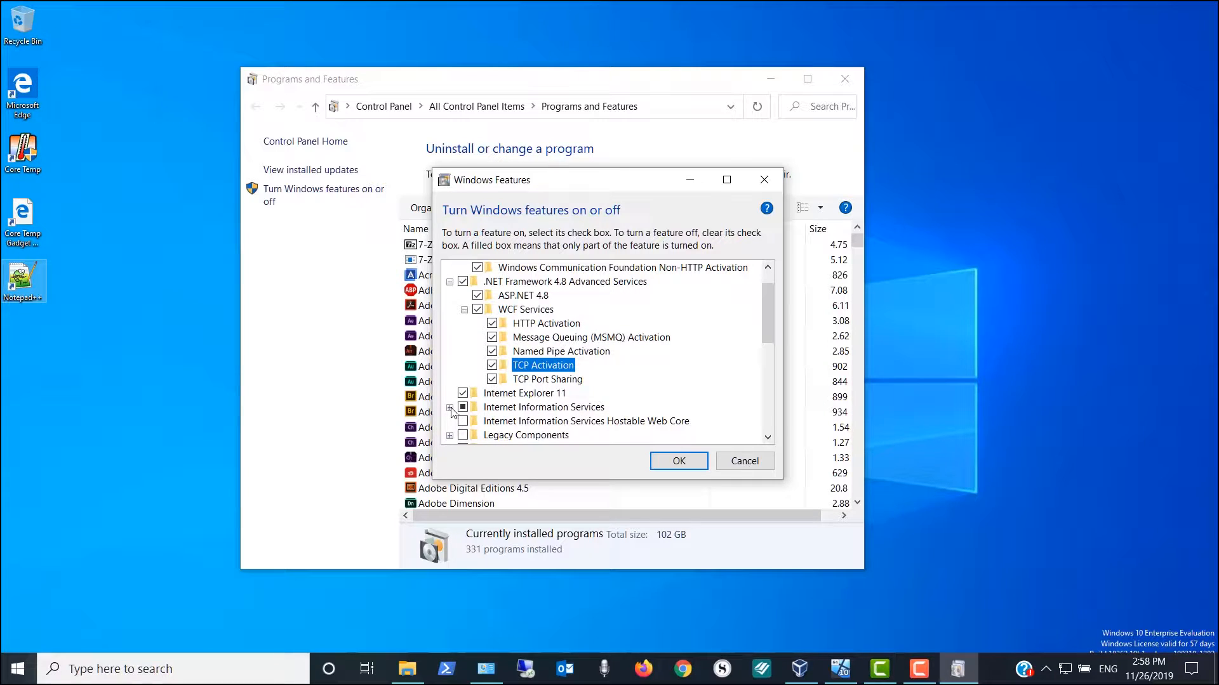
Enable IIS 6 Management Compatibility, IIS Management Console, Scripts and Tools, and Management Service
{"action": "left_click", "coordinate": [449, 408]}
{"action": "scroll", "coordinate": [546, 381], "scroll_direction": "down", "scroll_amount": 2}
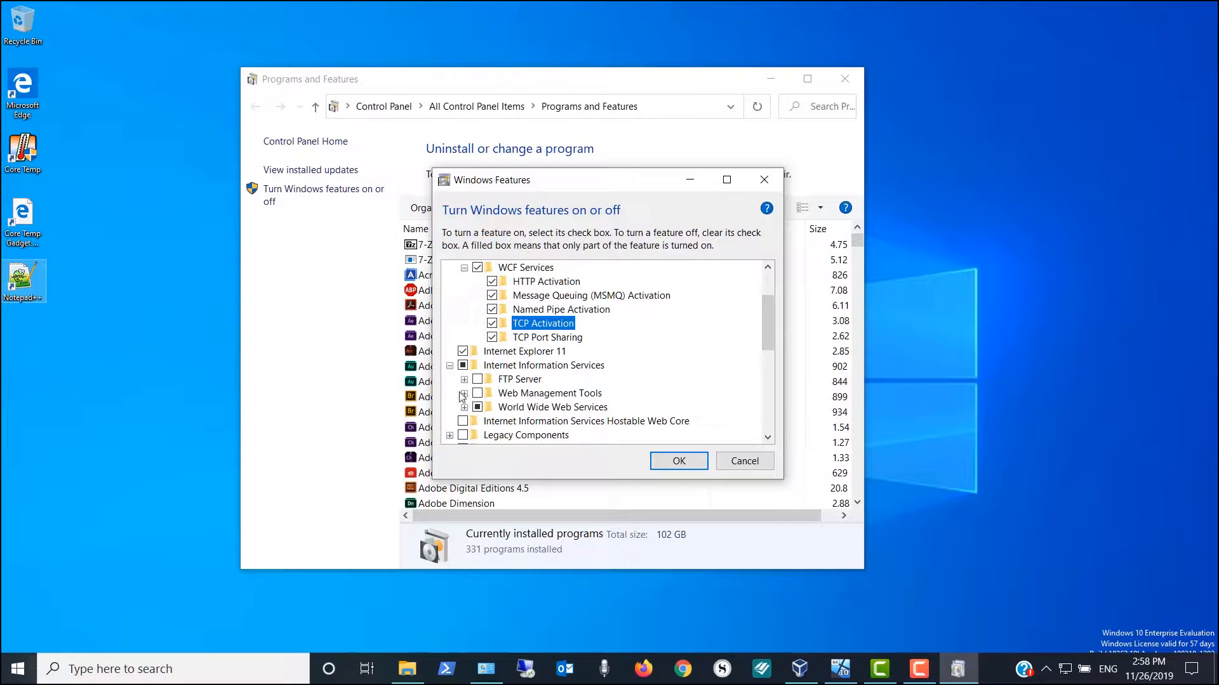
{"action": "left_click", "coordinate": [465, 398]}
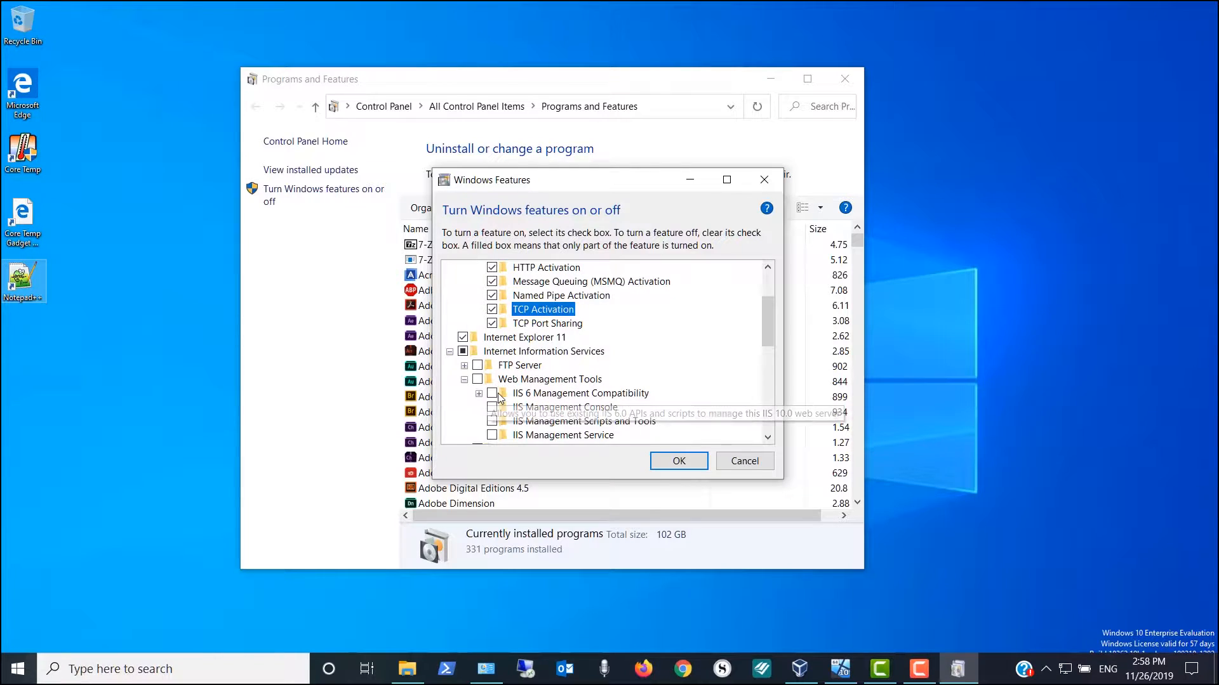
{"action": "left_click", "coordinate": [492, 395]}
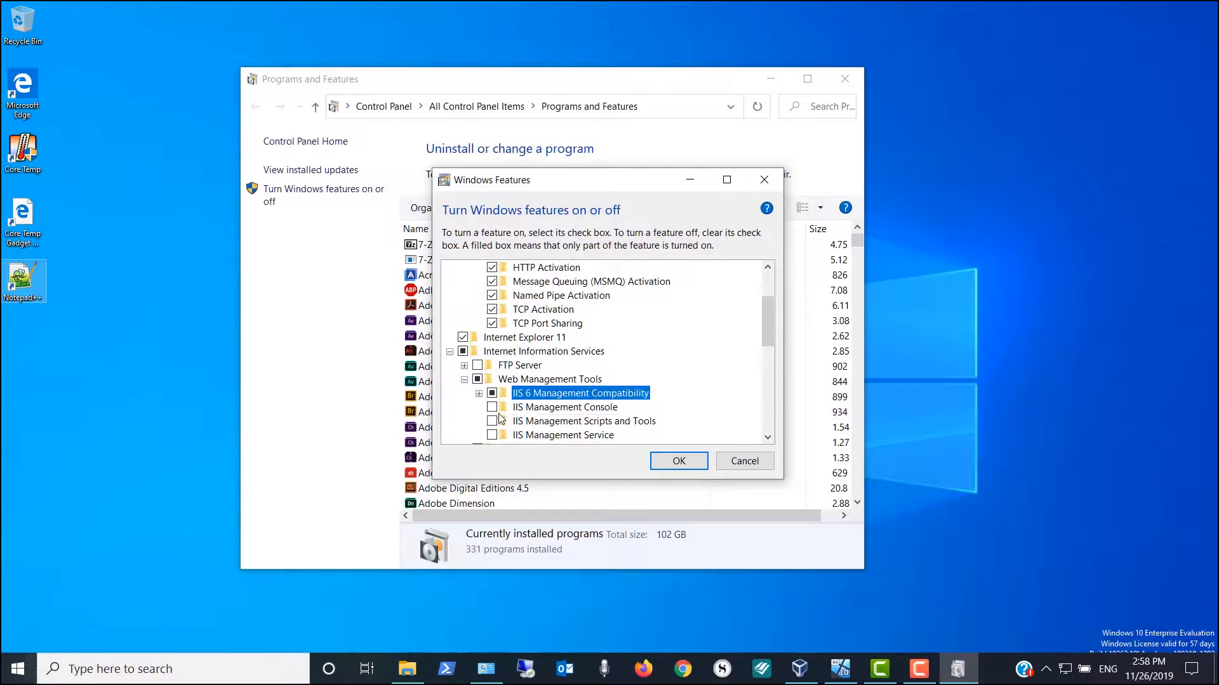
{"action": "left_click", "coordinate": [492, 407]}
{"action": "left_click", "coordinate": [492, 420]}
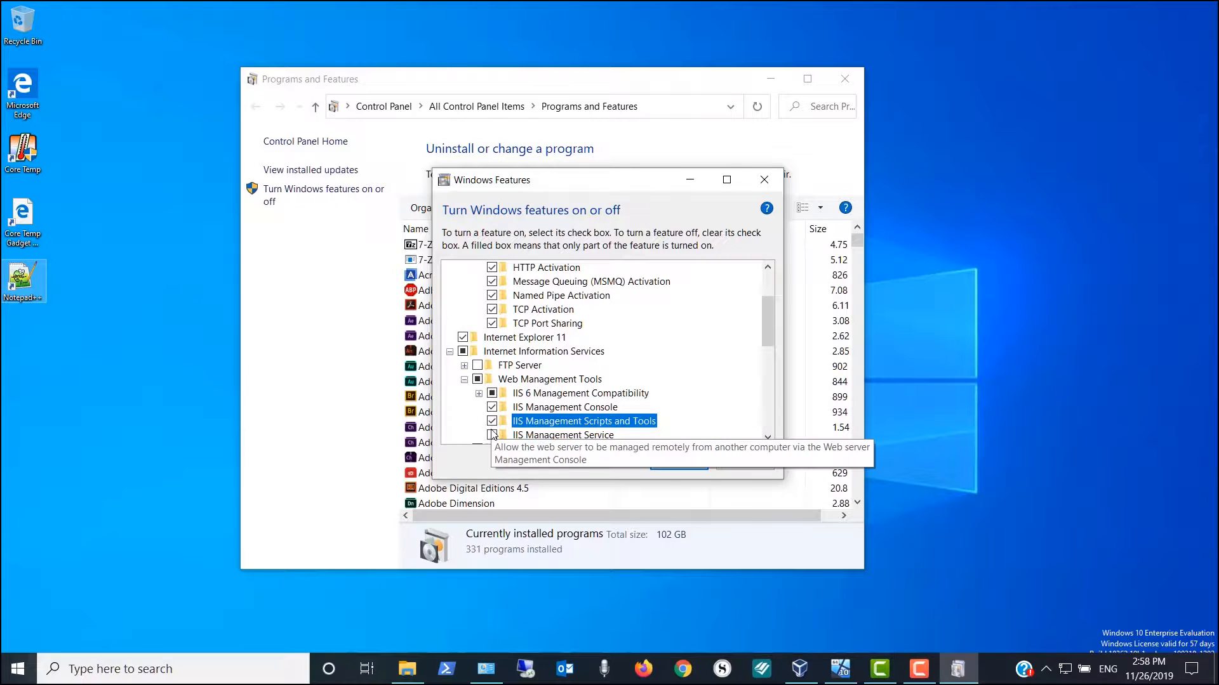
{"action": "left_click", "coordinate": [492, 435]}
Turn on the IIS 6 Management Console, Scripting Tools and WMI Compatibility sub-features, accepting the dependency prompt
{"action": "left_click", "coordinate": [478, 393]}
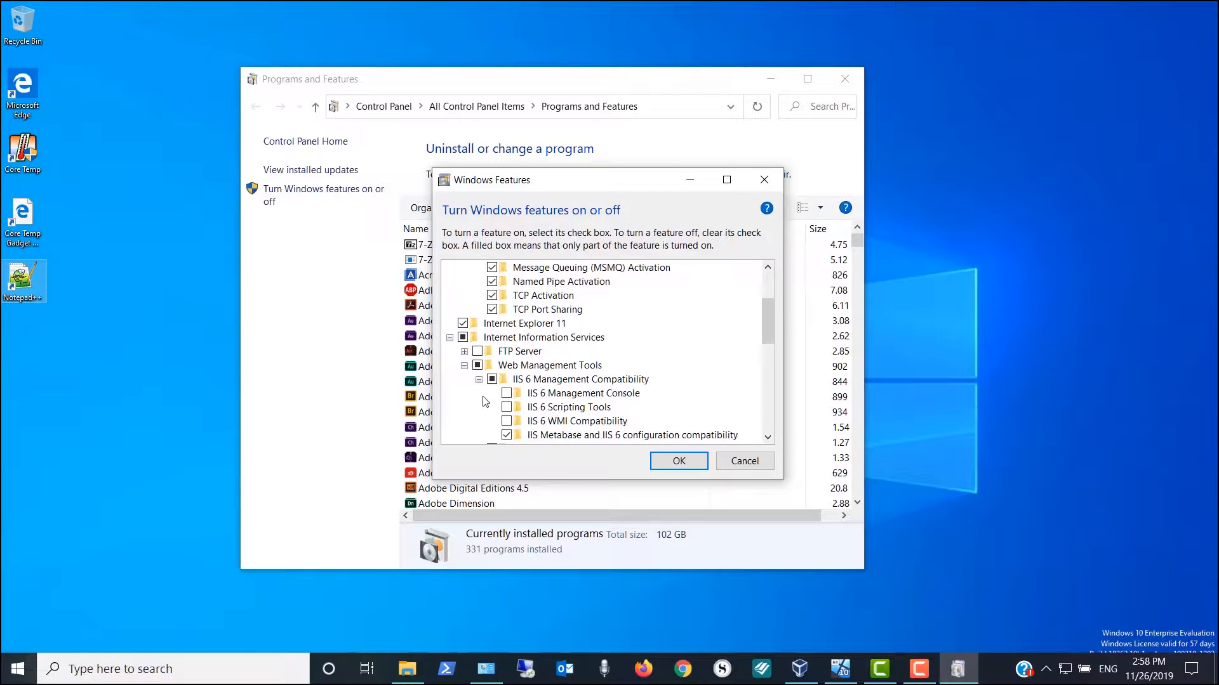
{"action": "left_click", "coordinate": [507, 393]}
{"action": "left_click", "coordinate": [506, 406]}
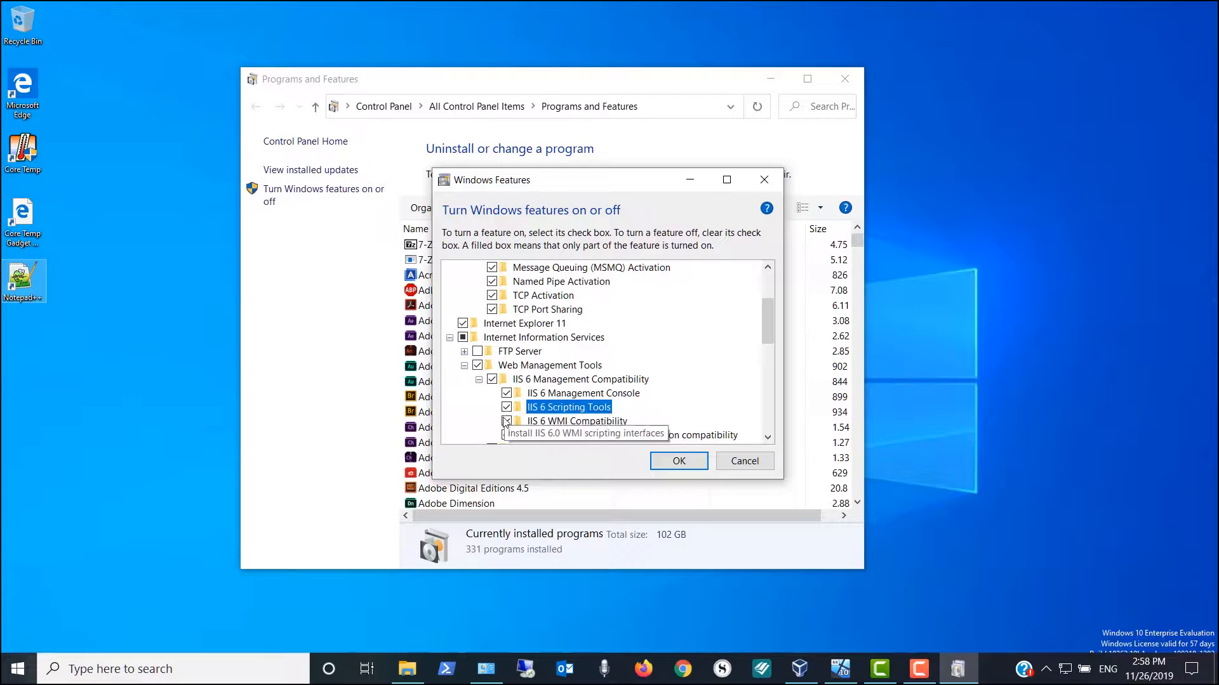
{"action": "left_click", "coordinate": [507, 421]}
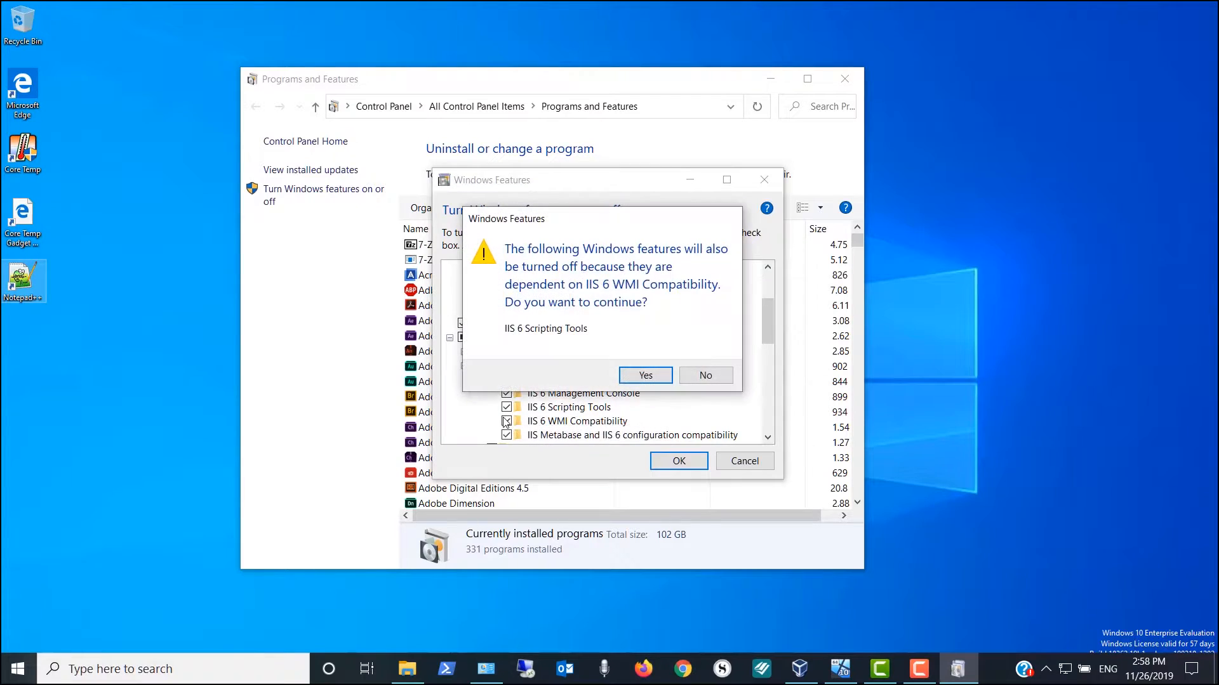
{"action": "left_click", "coordinate": [644, 375]}
{"action": "left_click", "coordinate": [505, 407]}
{"action": "scroll", "coordinate": [468, 407], "scroll_direction": "down", "scroll_amount": 2}
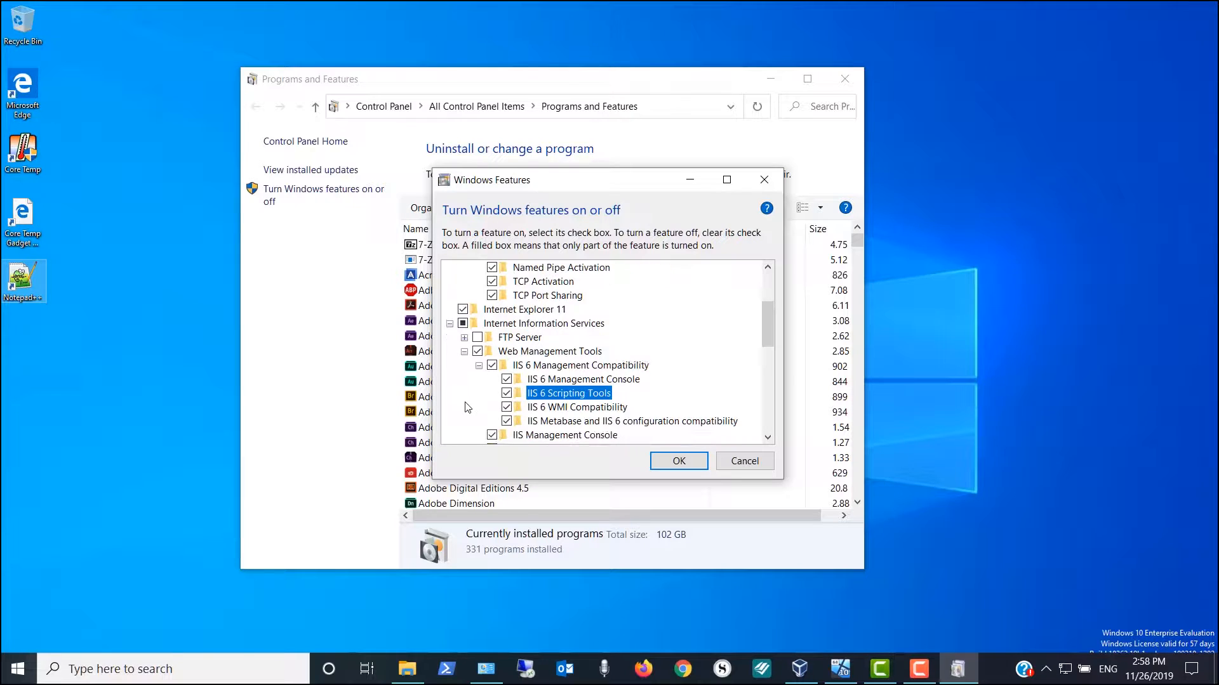
{"action": "scroll", "coordinate": [468, 407], "scroll_direction": "down", "scroll_amount": 2}
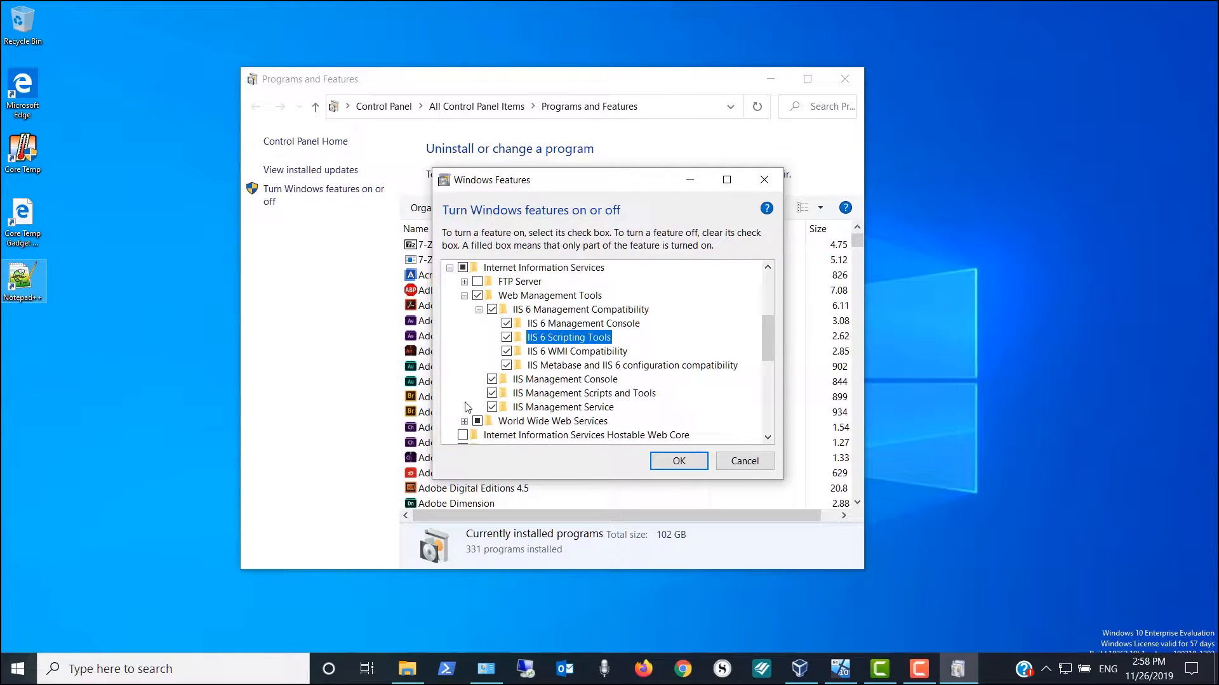
{"action": "scroll", "coordinate": [468, 407], "scroll_direction": "down", "scroll_amount": 1}
Enable Application Initialization, ASP, ASP.NET 3.5, CGI, Server-Side Includes and WebSocket Protocol
{"action": "left_click", "coordinate": [464, 407]}
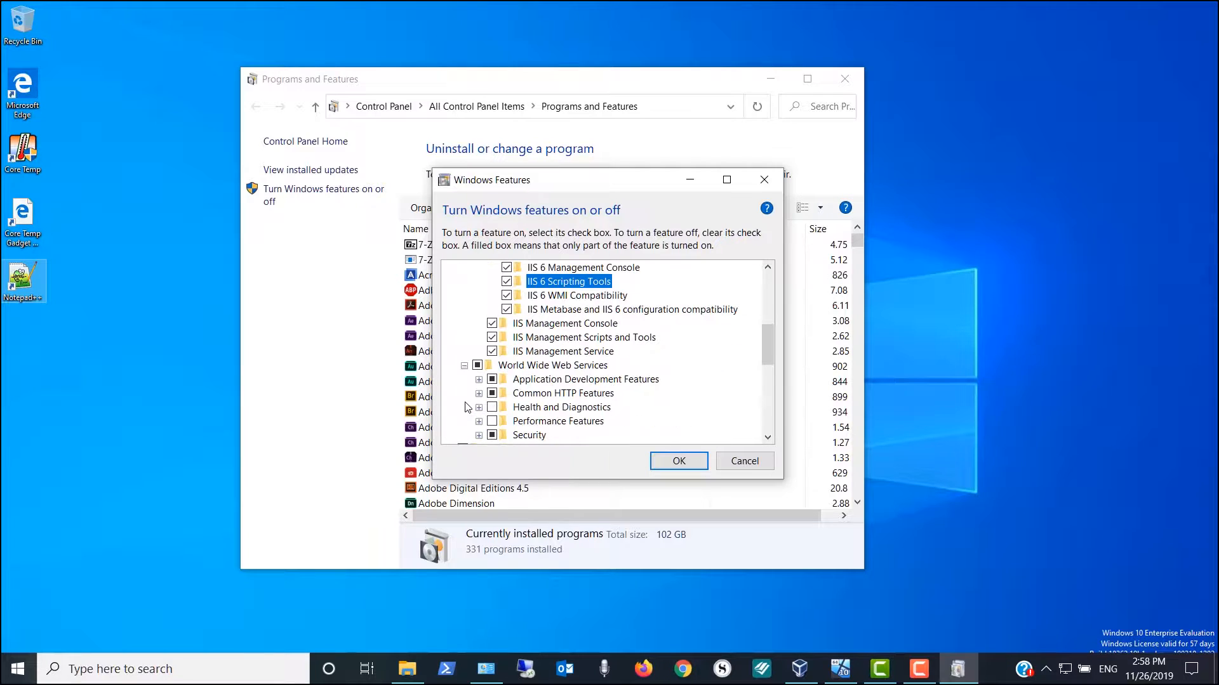
{"action": "left_click", "coordinate": [479, 378]}
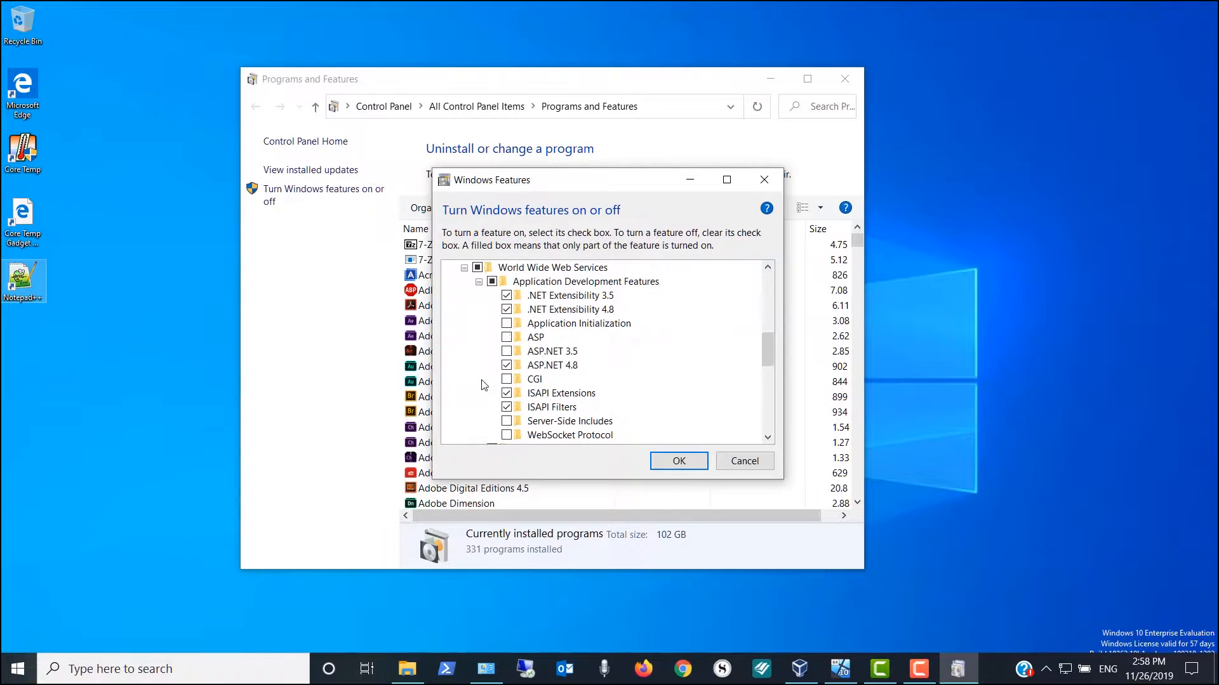
{"action": "left_click", "coordinate": [506, 323]}
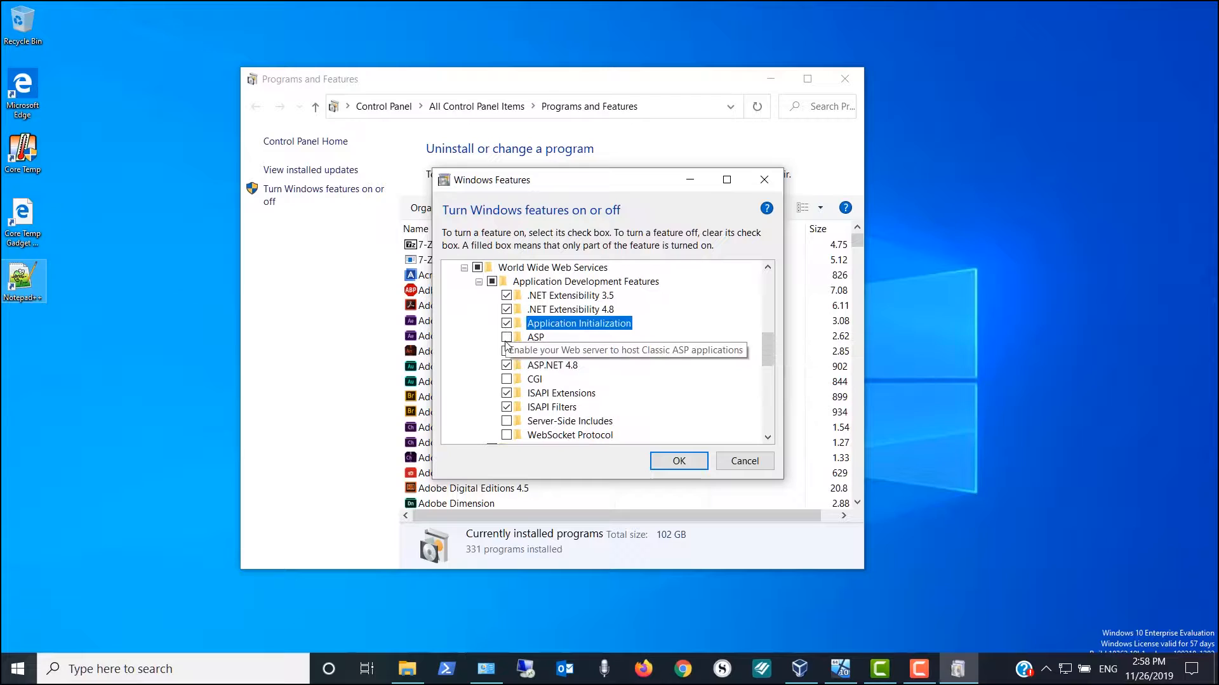
{"action": "left_click", "coordinate": [506, 337]}
{"action": "left_click", "coordinate": [506, 351]}
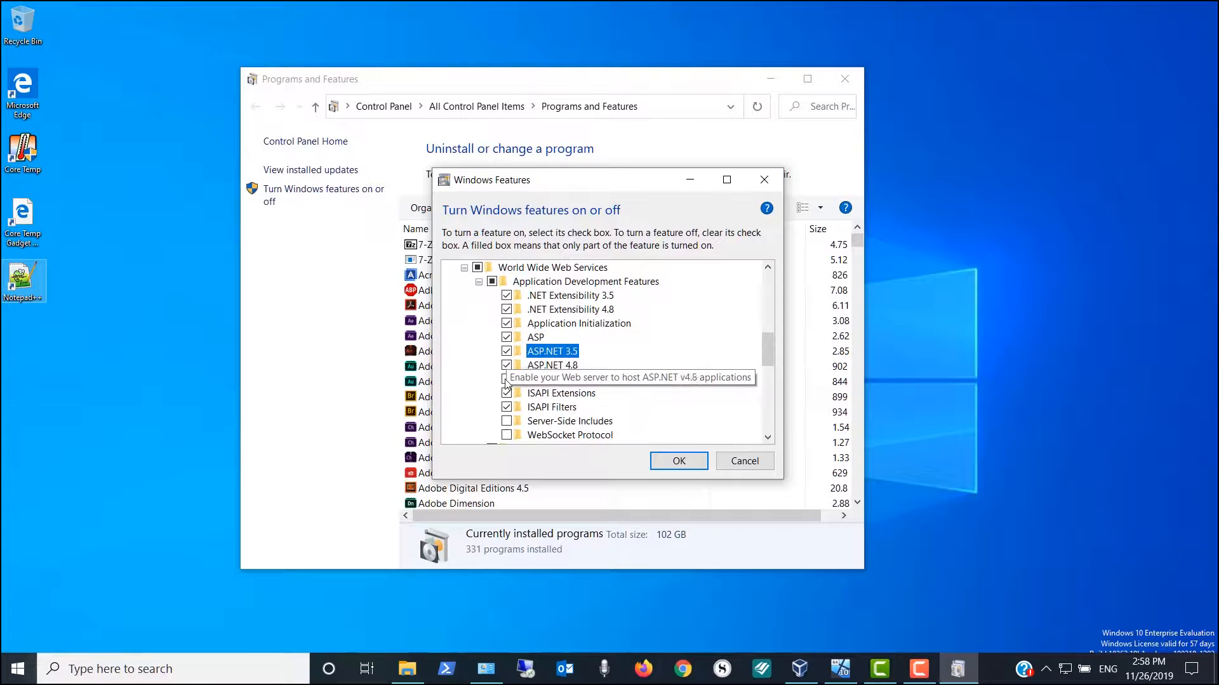
{"action": "left_click", "coordinate": [506, 378]}
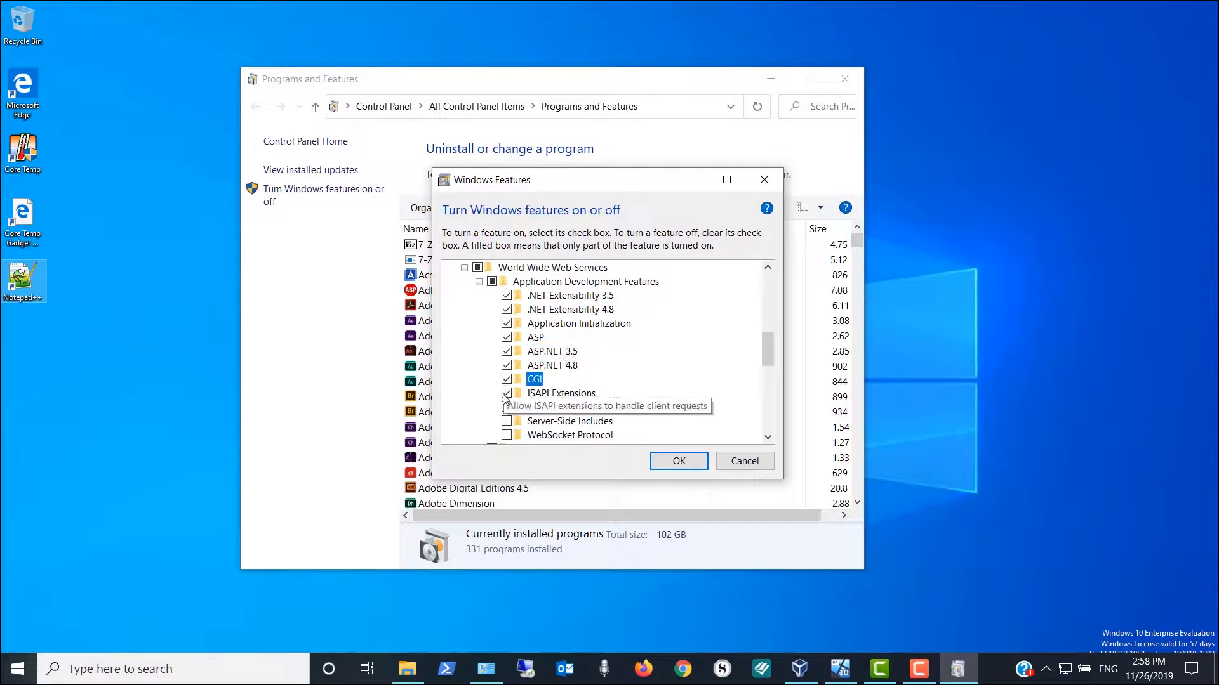
{"action": "left_click", "coordinate": [506, 421]}
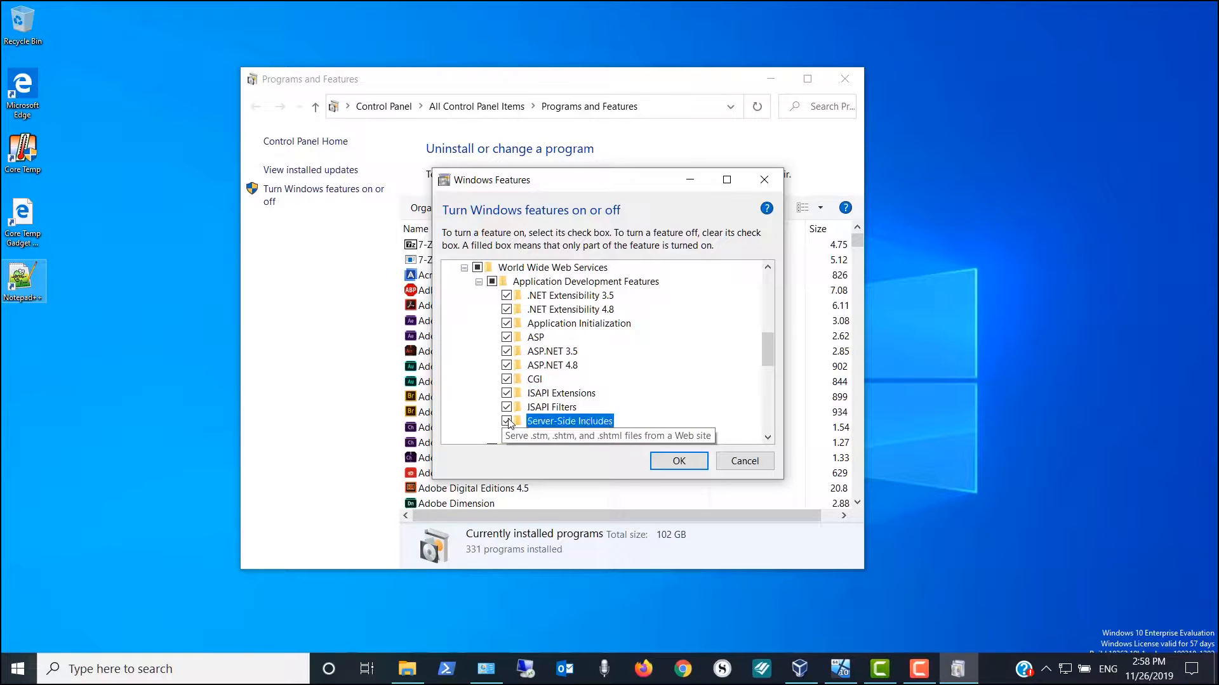
{"action": "left_click", "coordinate": [506, 435]}
{"action": "scroll", "coordinate": [495, 413], "scroll_direction": "down", "scroll_amount": 2}
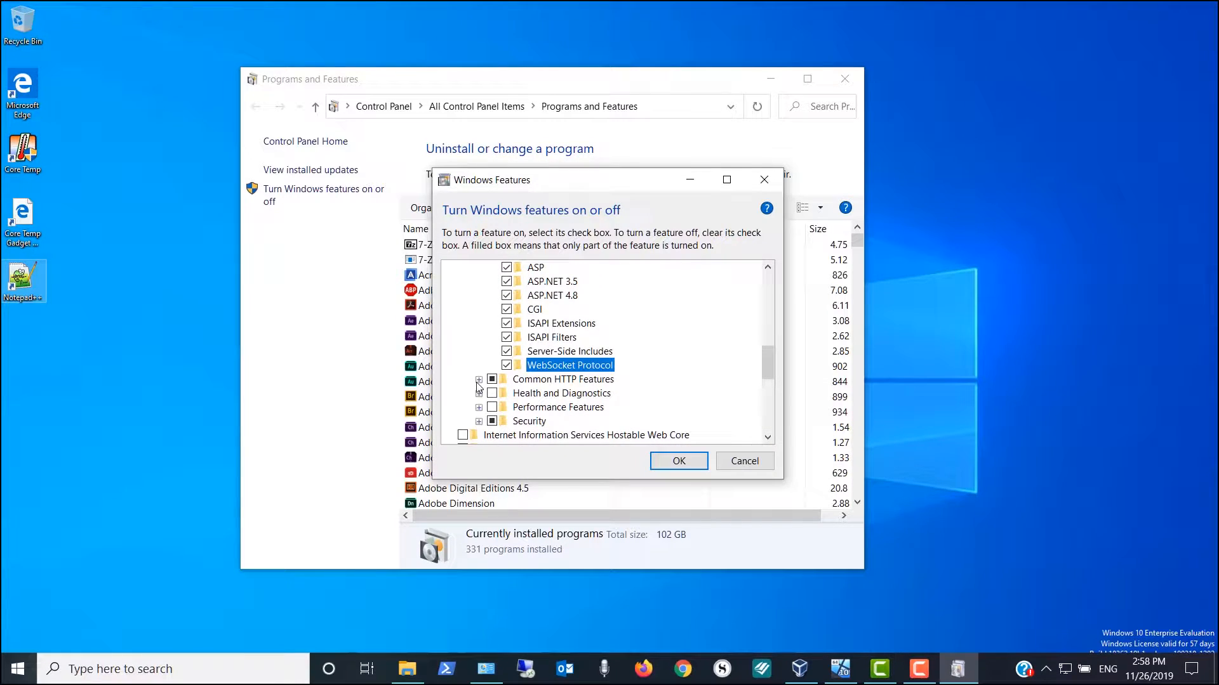
Enable Directory Browsing, HTTP Errors, HTTP Redirection, Static Content and WebDAV Publishing
{"action": "left_click", "coordinate": [479, 380]}
{"action": "left_click", "coordinate": [507, 379]}
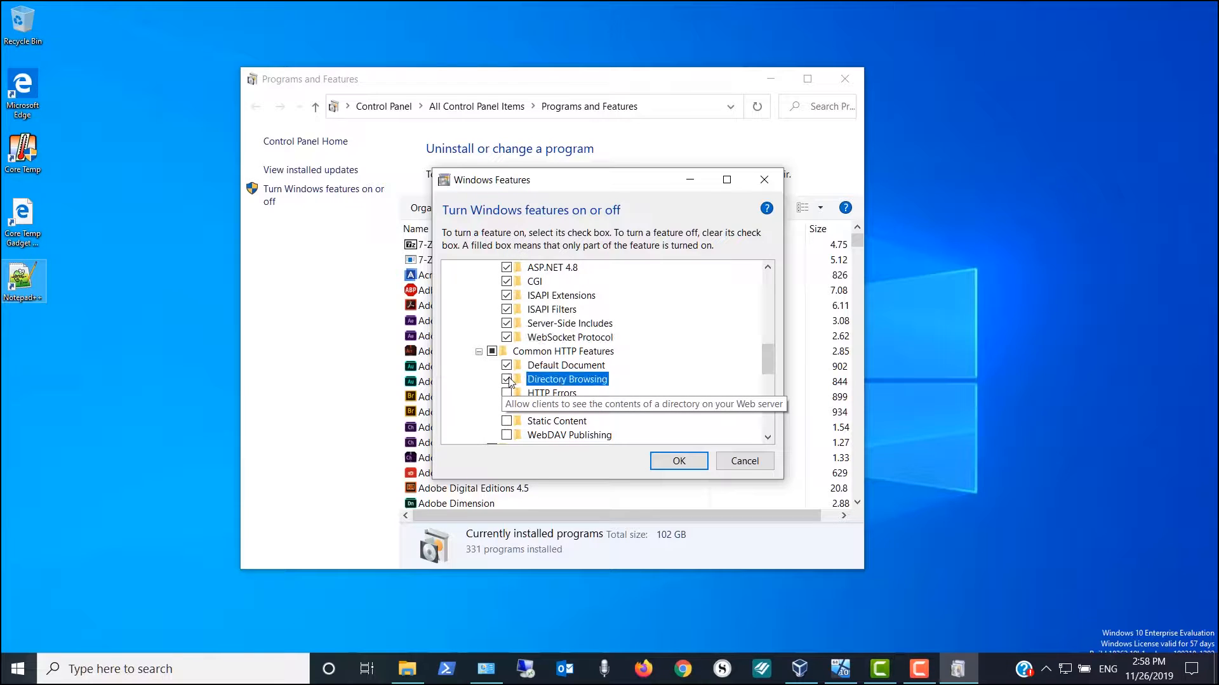
{"action": "left_click", "coordinate": [507, 394]}
{"action": "left_click", "coordinate": [507, 408]}
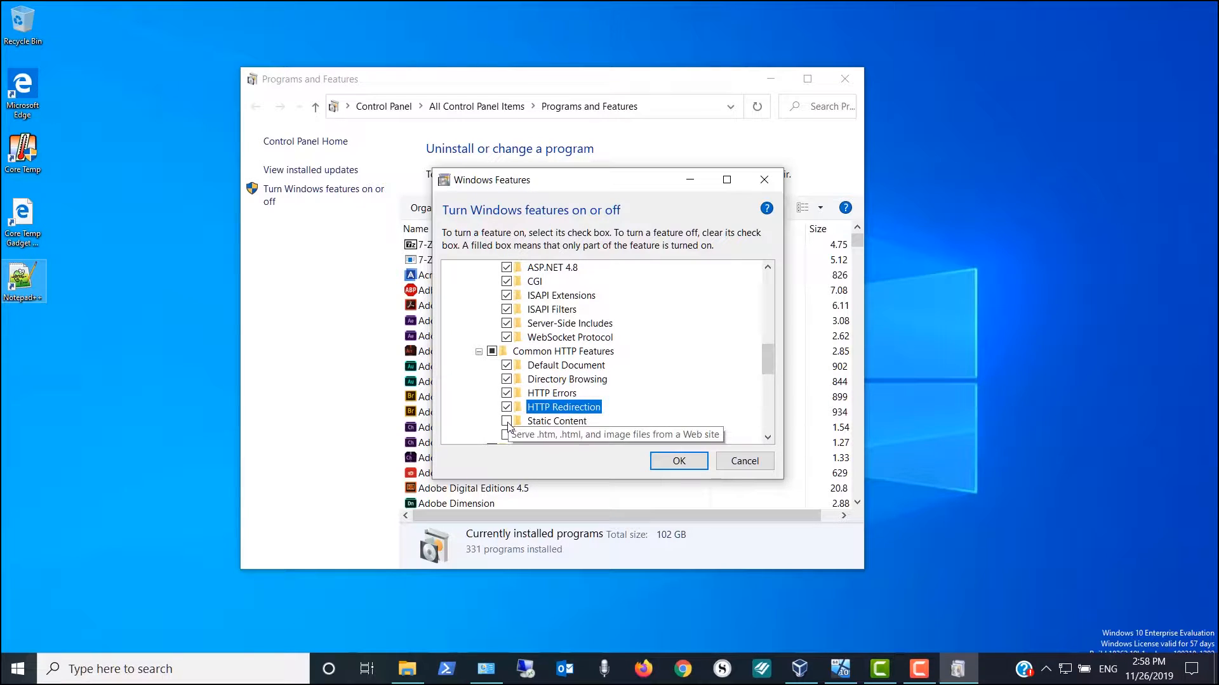
{"action": "left_click", "coordinate": [507, 422]}
{"action": "left_click", "coordinate": [507, 436]}
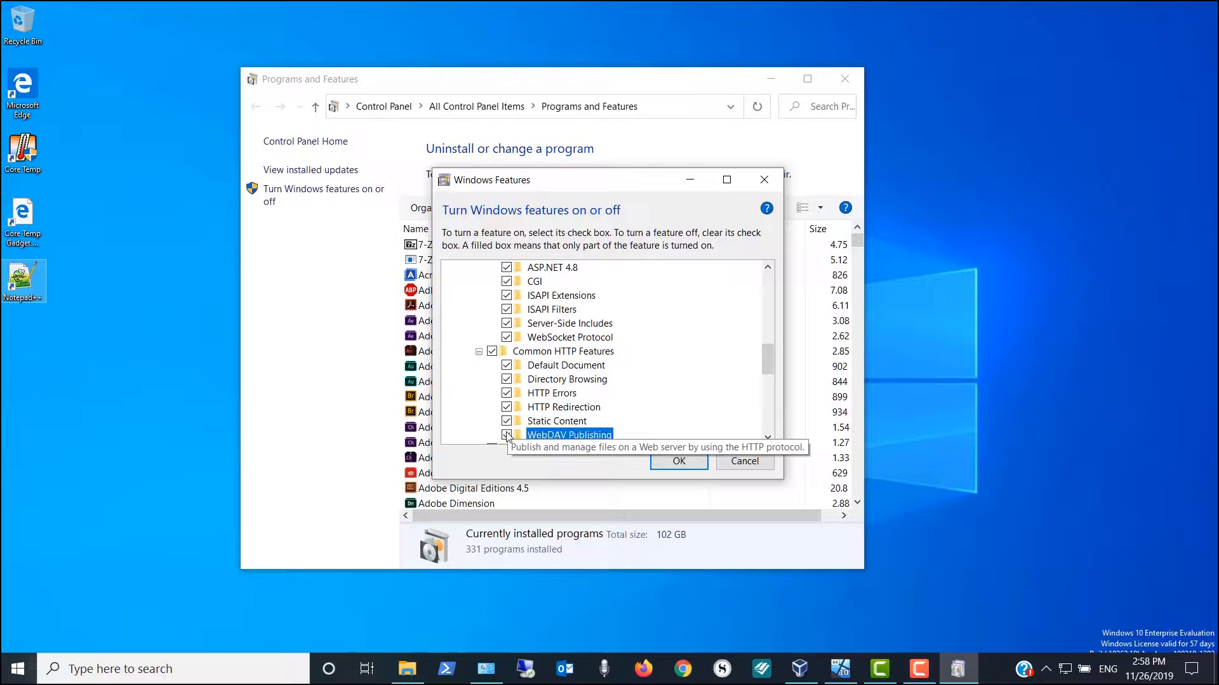
{"action": "scroll", "coordinate": [508, 435], "scroll_direction": "down", "scroll_amount": 2}
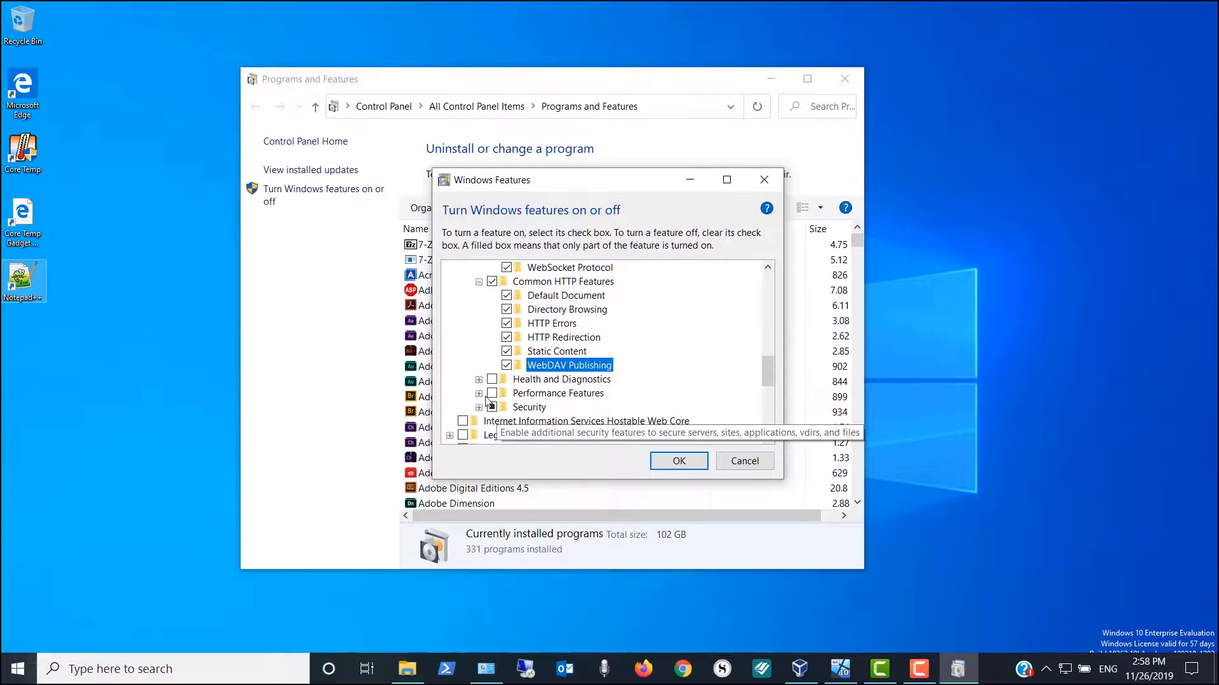
Enable Custom Logging, HTTP Logging, Logging Tools, Request Monitor and Tracing under Health and Diagnostics
{"action": "left_click", "coordinate": [479, 380]}
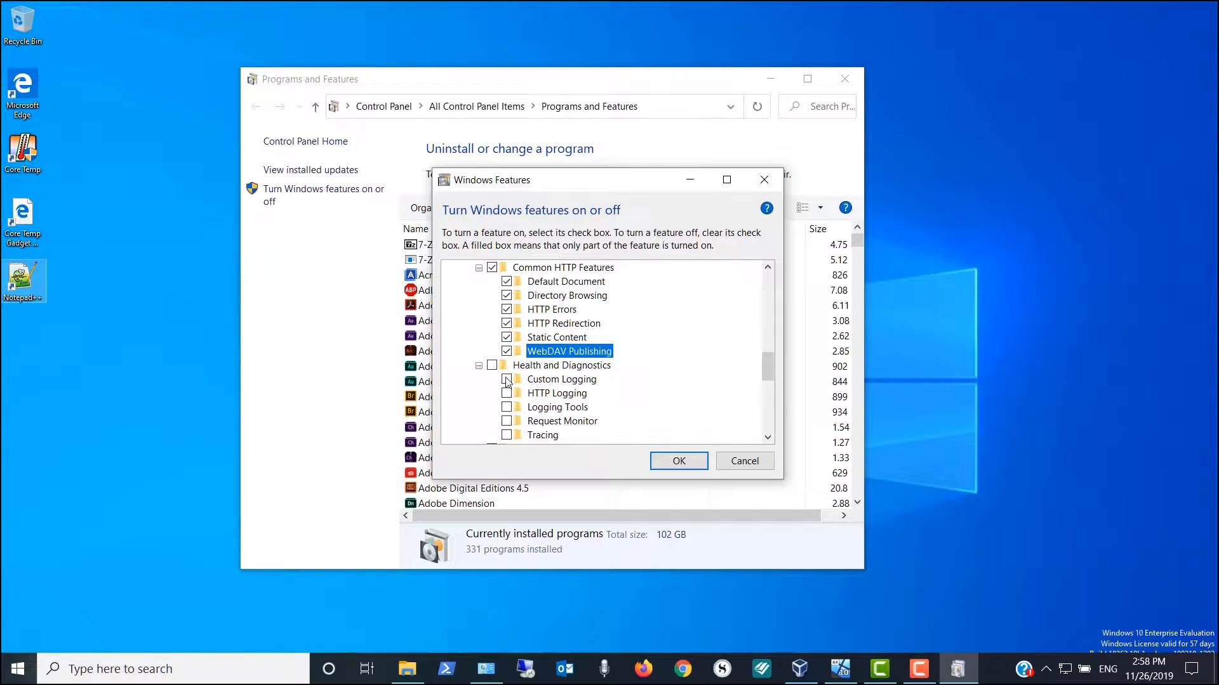
{"action": "left_click", "coordinate": [506, 379]}
{"action": "left_click", "coordinate": [506, 394]}
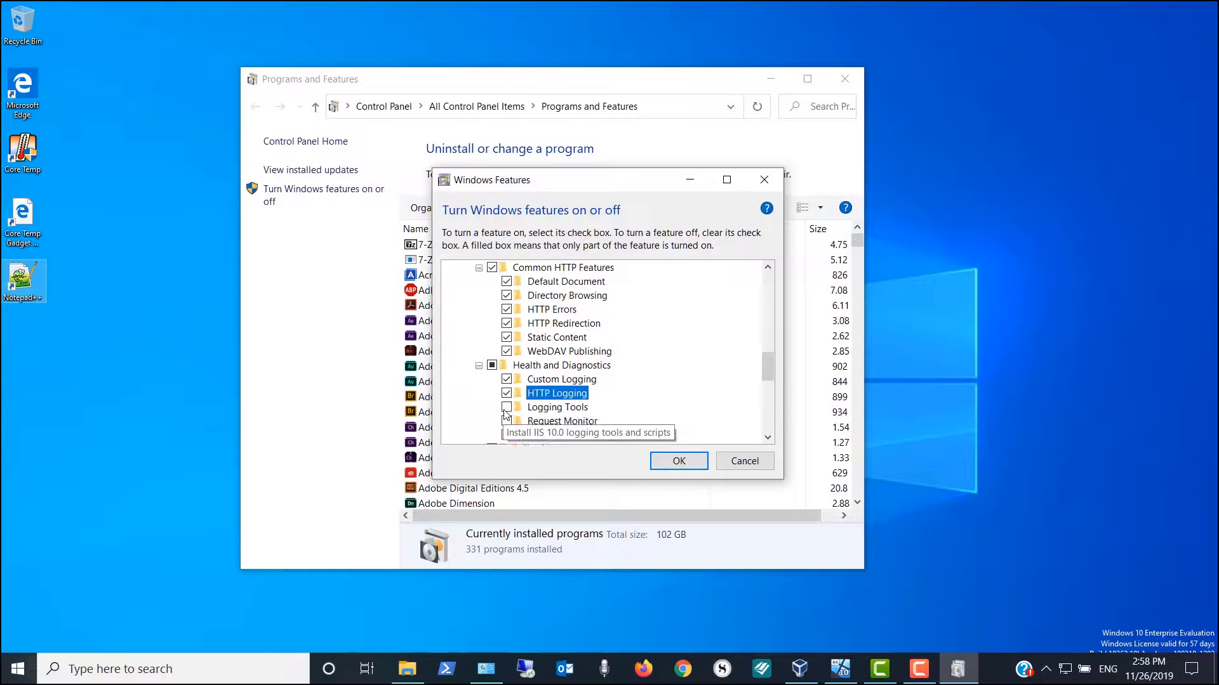
{"action": "left_click", "coordinate": [506, 407]}
{"action": "left_click", "coordinate": [506, 421]}
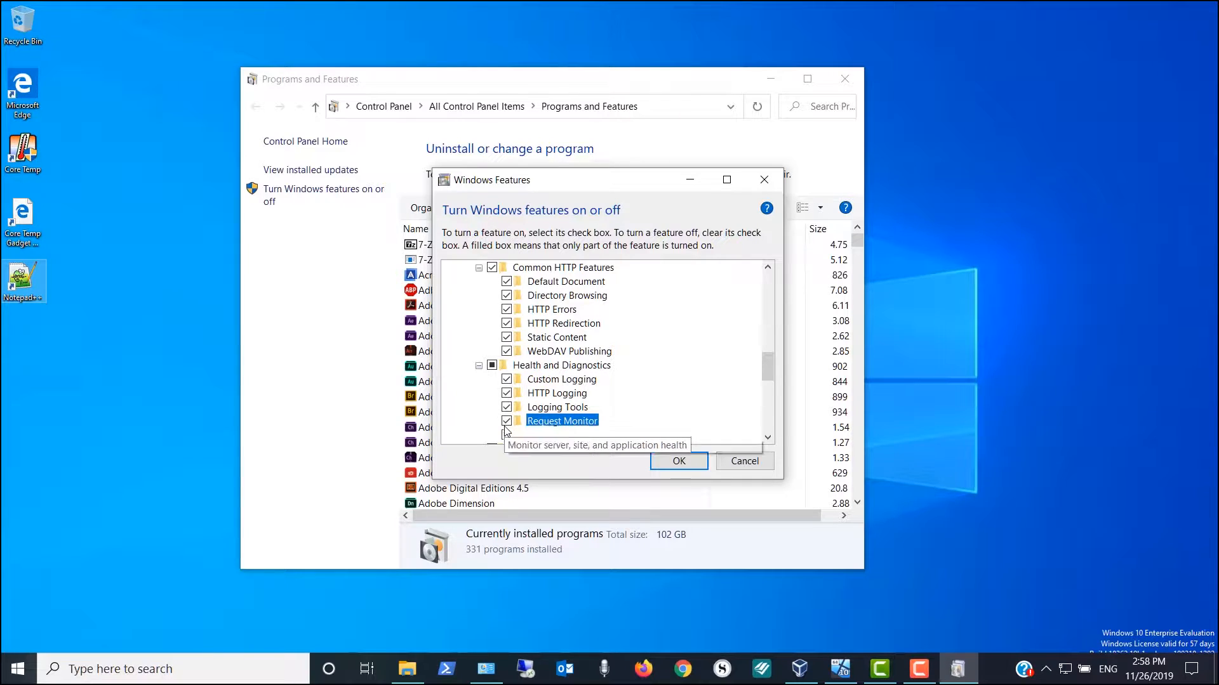
{"action": "scroll", "coordinate": [508, 412], "scroll_direction": "down", "scroll_amount": 1}
{"action": "left_click", "coordinate": [507, 407]}
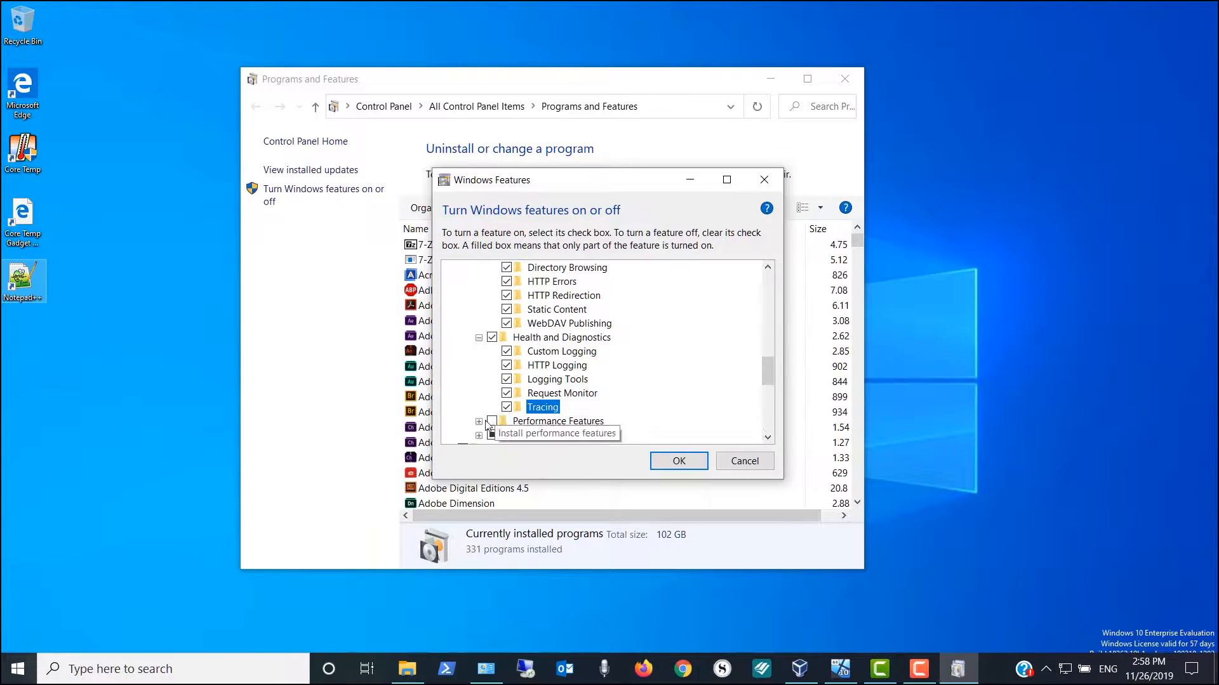
Enable Dynamic and Static Content Compression under Performance Features
{"action": "left_click", "coordinate": [479, 422]}
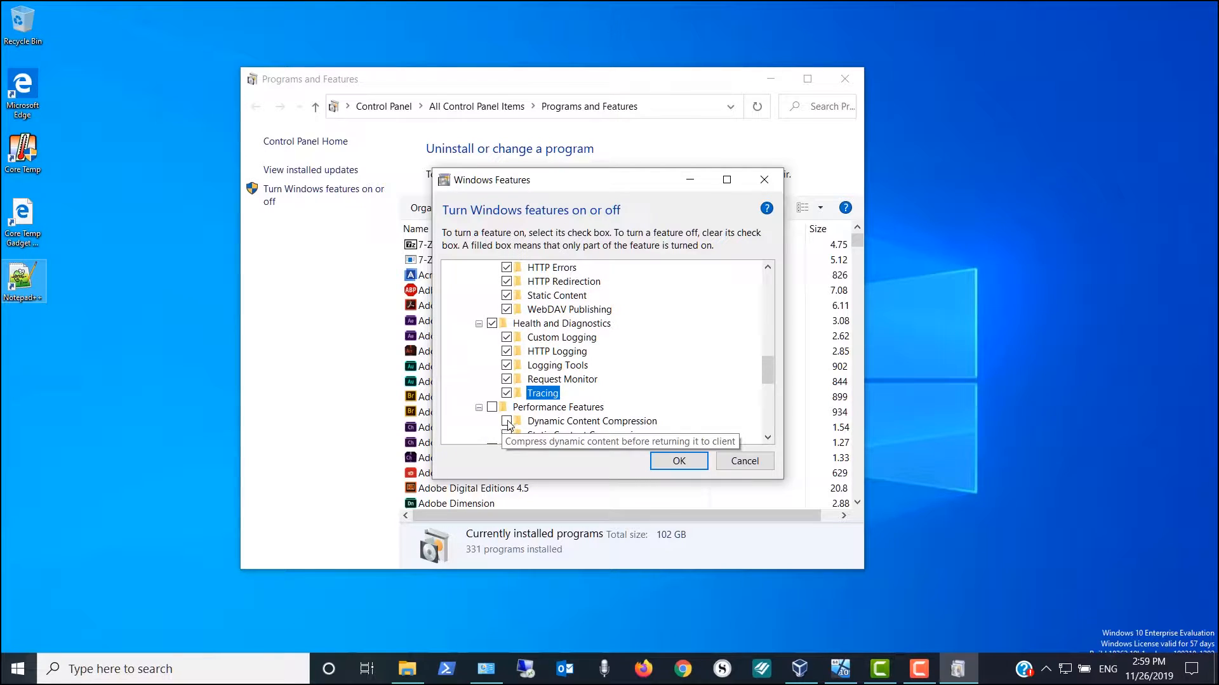
{"action": "left_click", "coordinate": [507, 422]}
{"action": "scroll", "coordinate": [504, 429], "scroll_direction": "down", "scroll_amount": 1}
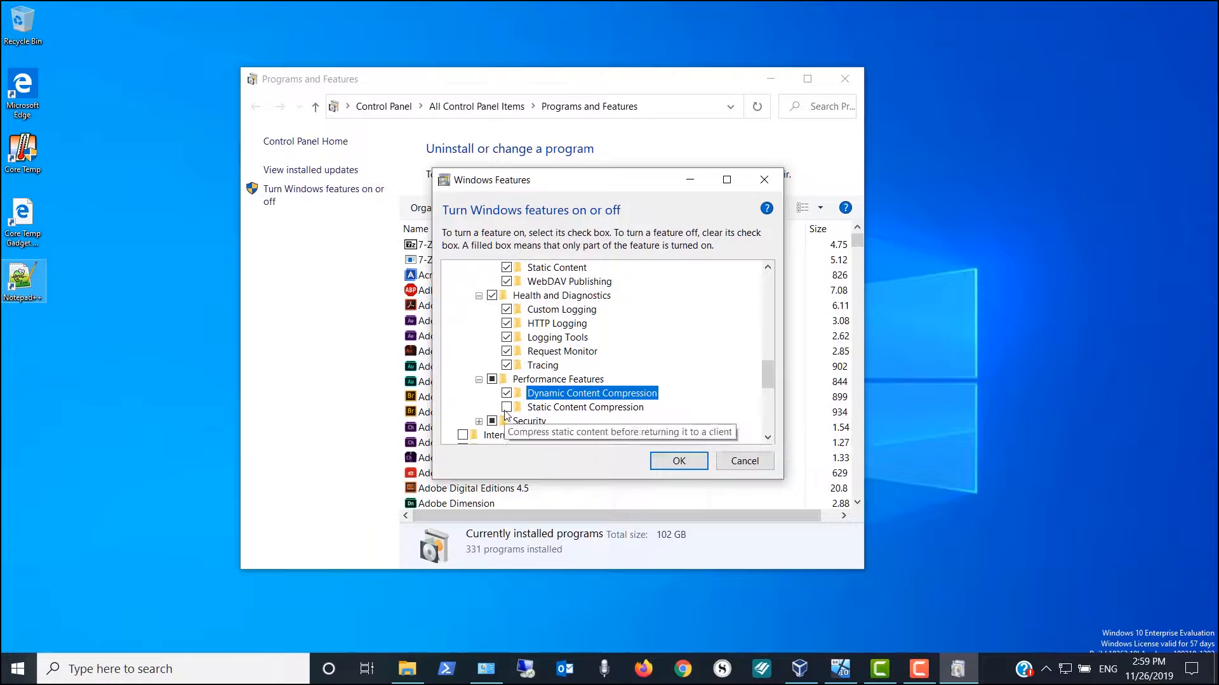
{"action": "left_click", "coordinate": [507, 407]}
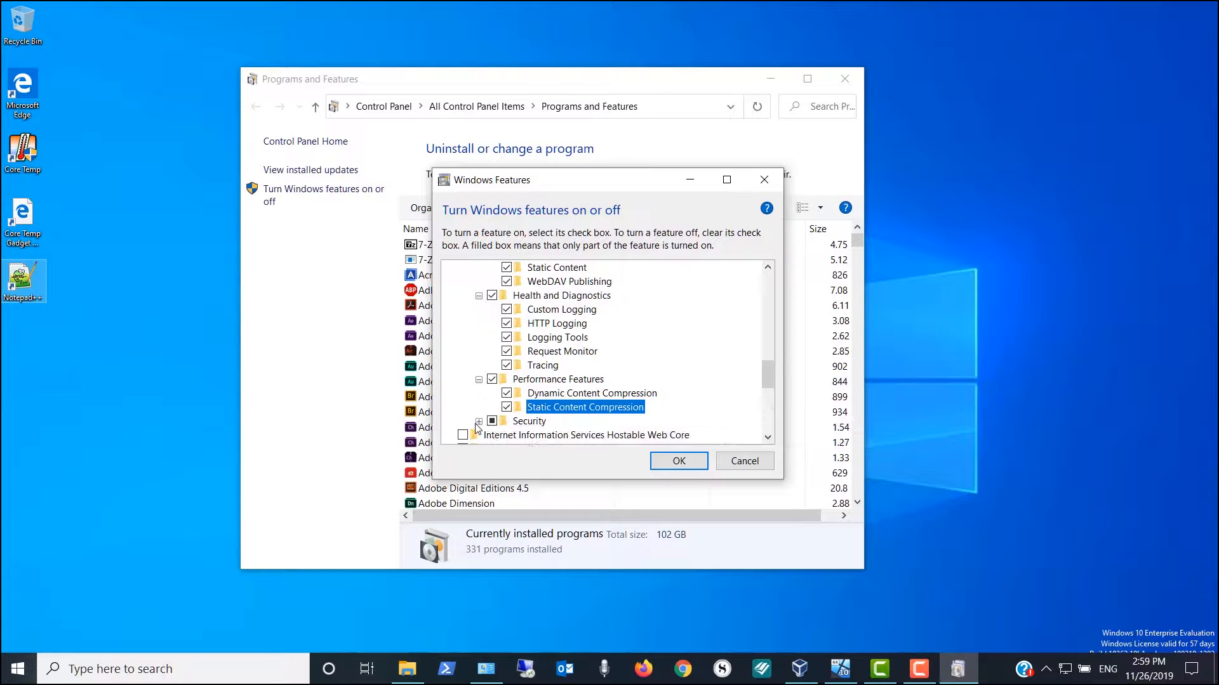
Enable Basic Authentication, IP Security and URL Authorization, then apply the feature changes
{"action": "left_click", "coordinate": [479, 421]}
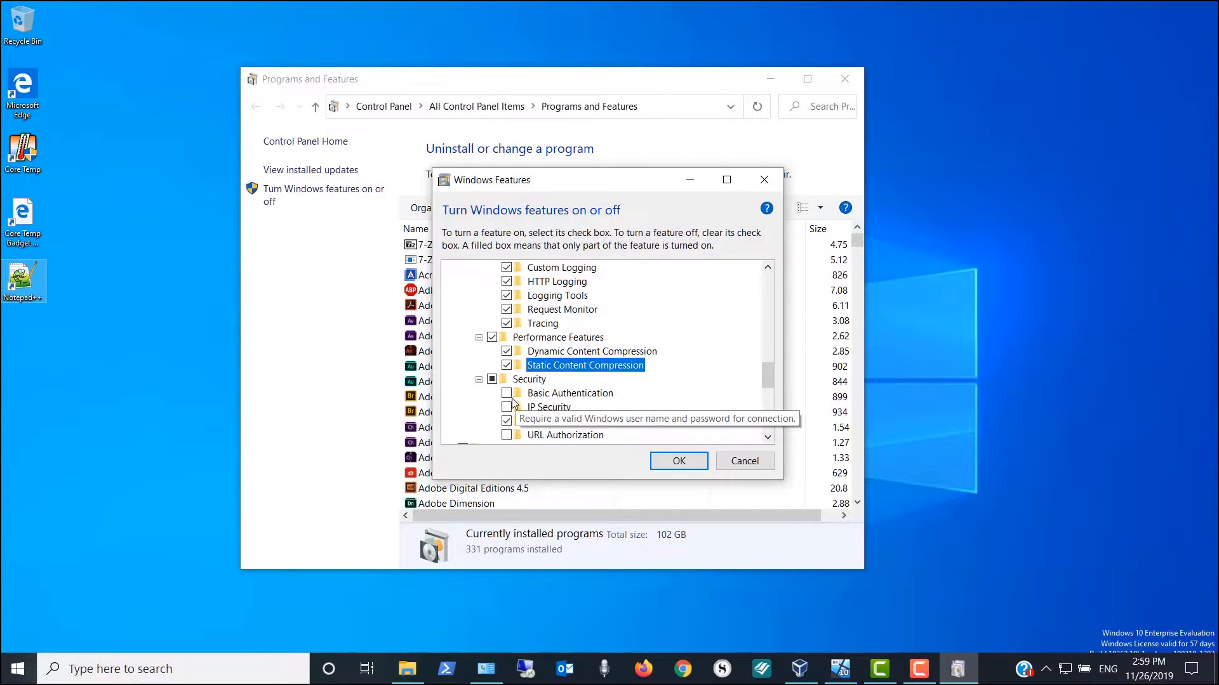
{"action": "left_click", "coordinate": [506, 395]}
{"action": "left_click", "coordinate": [507, 407]}
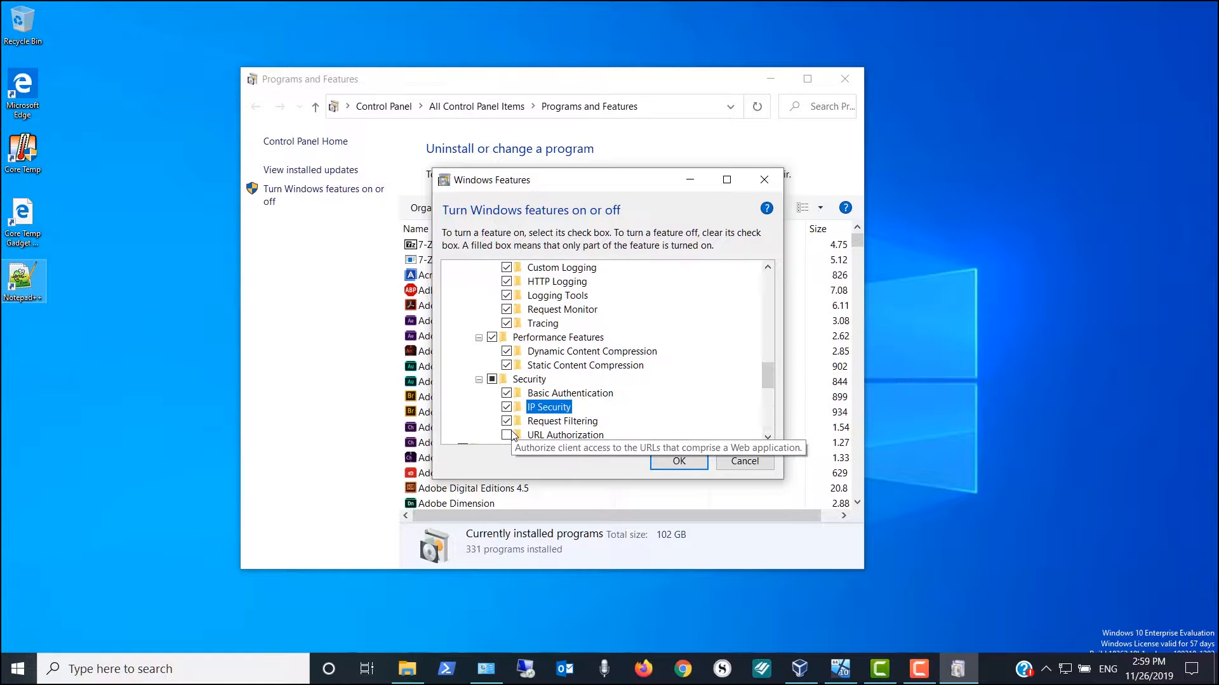
{"action": "left_click", "coordinate": [508, 434]}
{"action": "scroll", "coordinate": [513, 437], "scroll_direction": "down", "scroll_amount": 2}
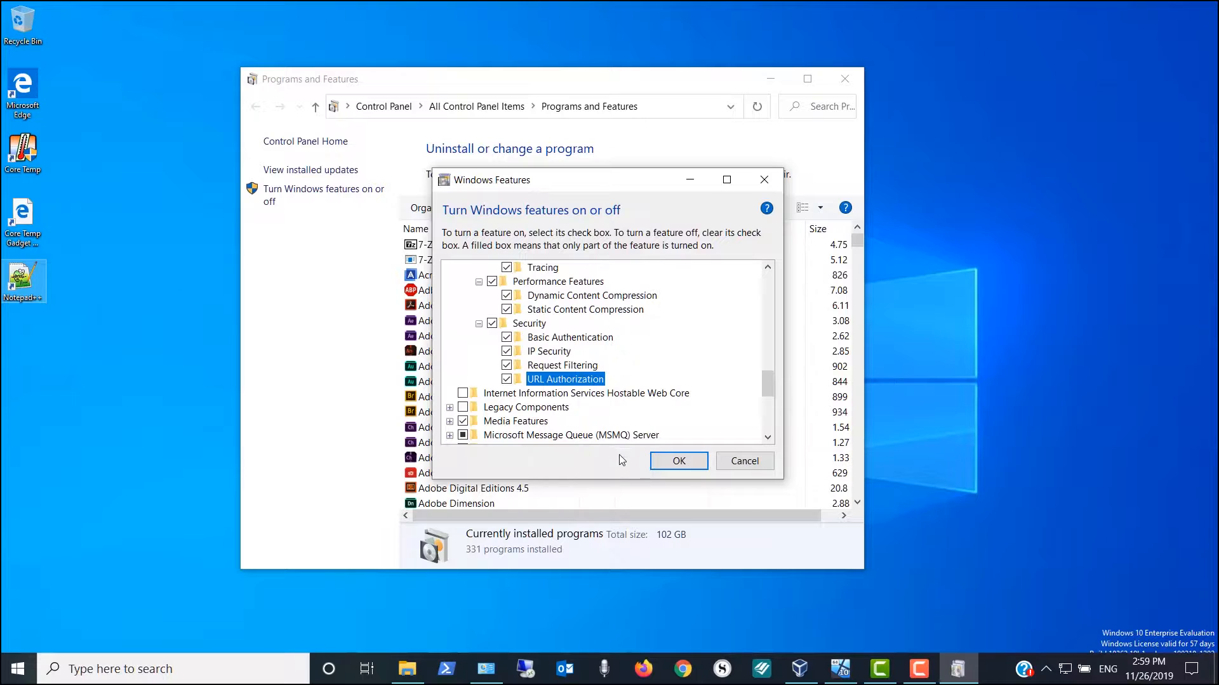
{"action": "left_click", "coordinate": [679, 462]}
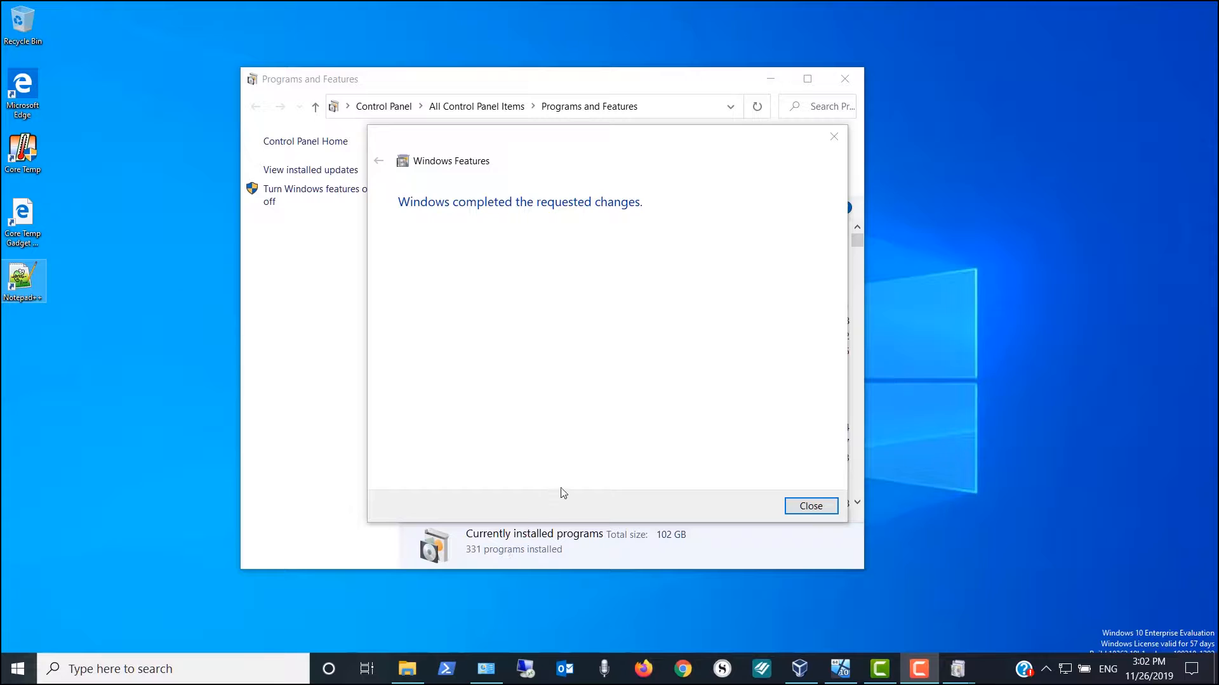
Dismiss the 'Windows completed the requested changes' message and close Programs and Features
{"action": "left_click", "coordinate": [796, 513]}
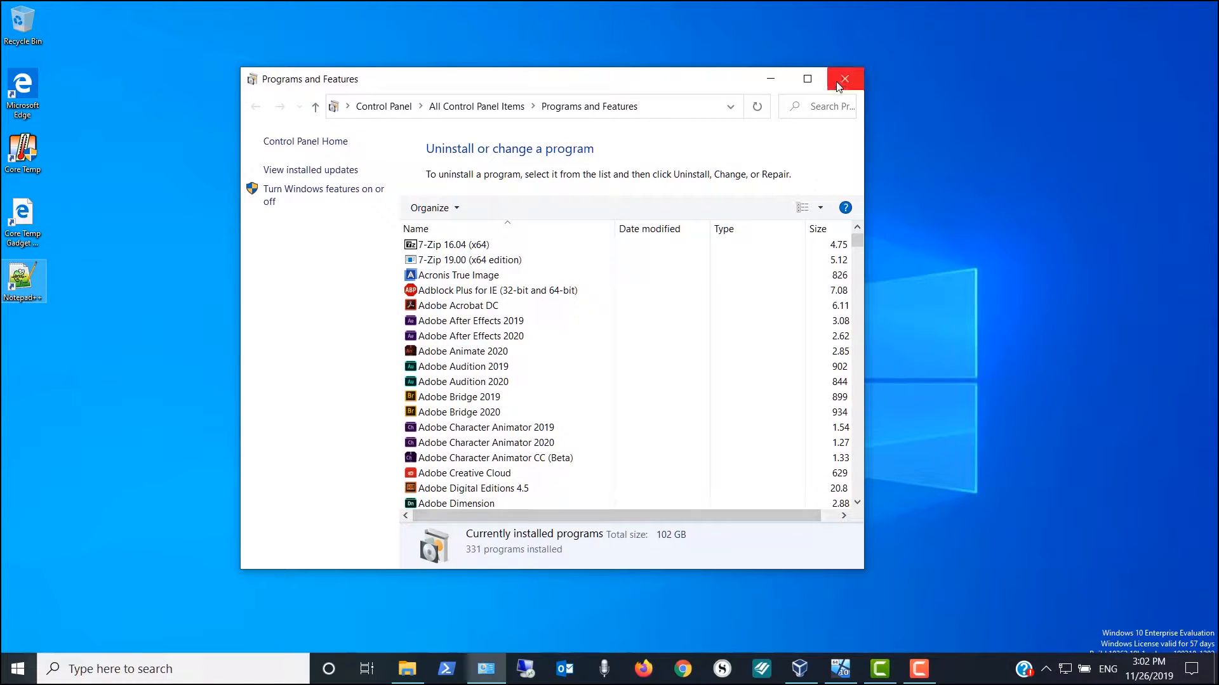
{"action": "left_click", "coordinate": [844, 79]}
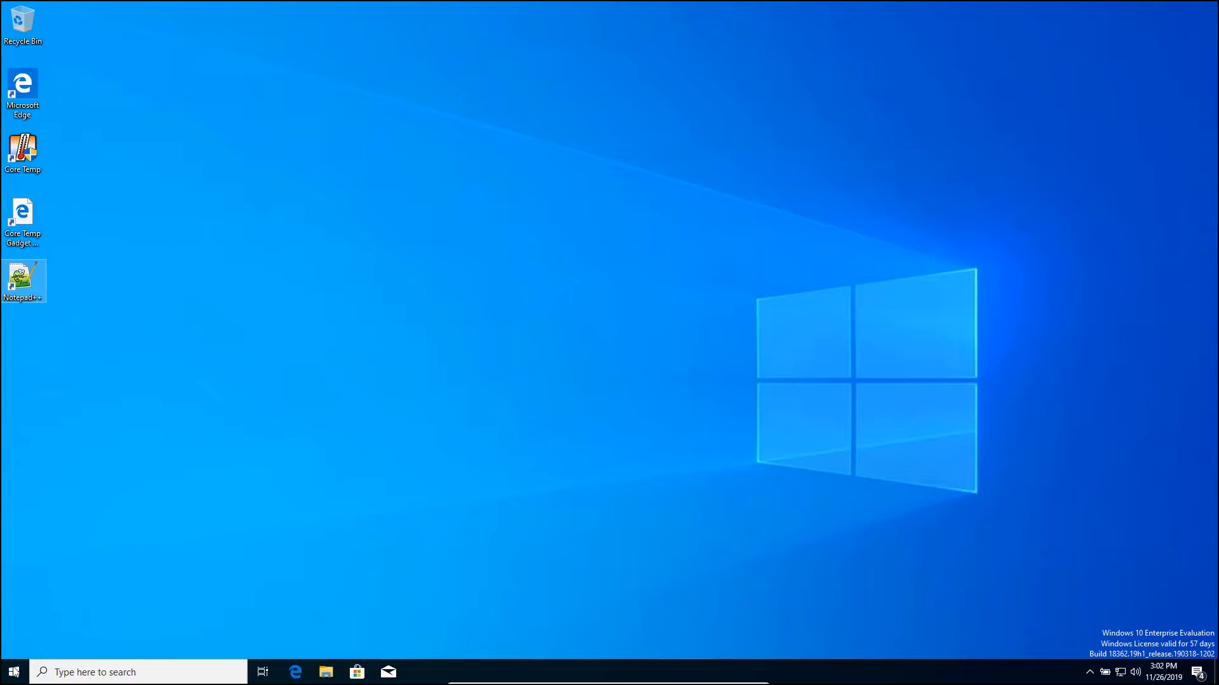
Restart the computer from the Start menu power options
{"action": "left_click", "coordinate": [14, 671]}
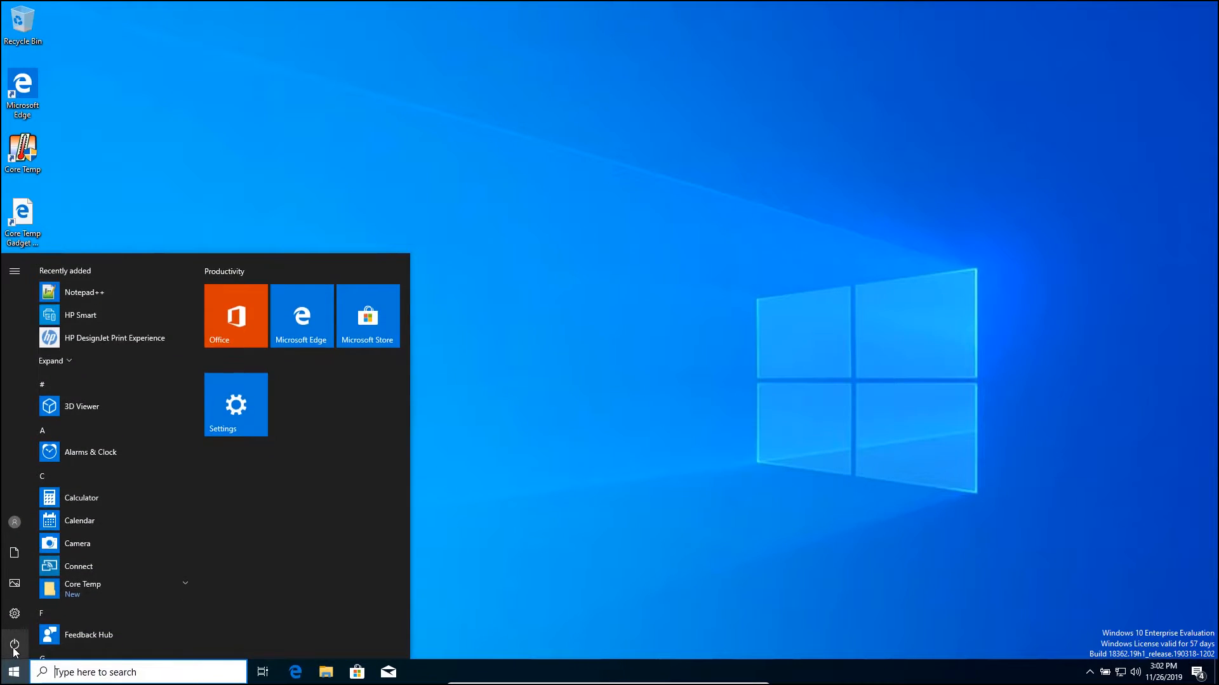
{"action": "left_click", "coordinate": [14, 646]}
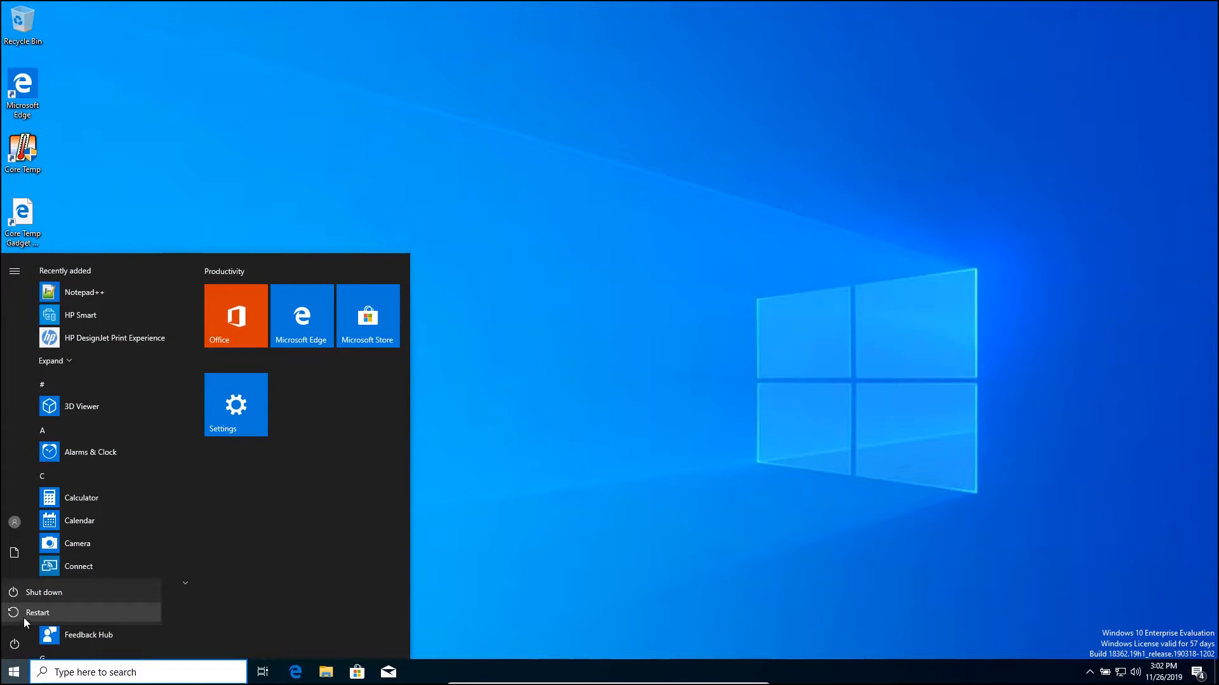
{"action": "left_click", "coordinate": [24, 613]}
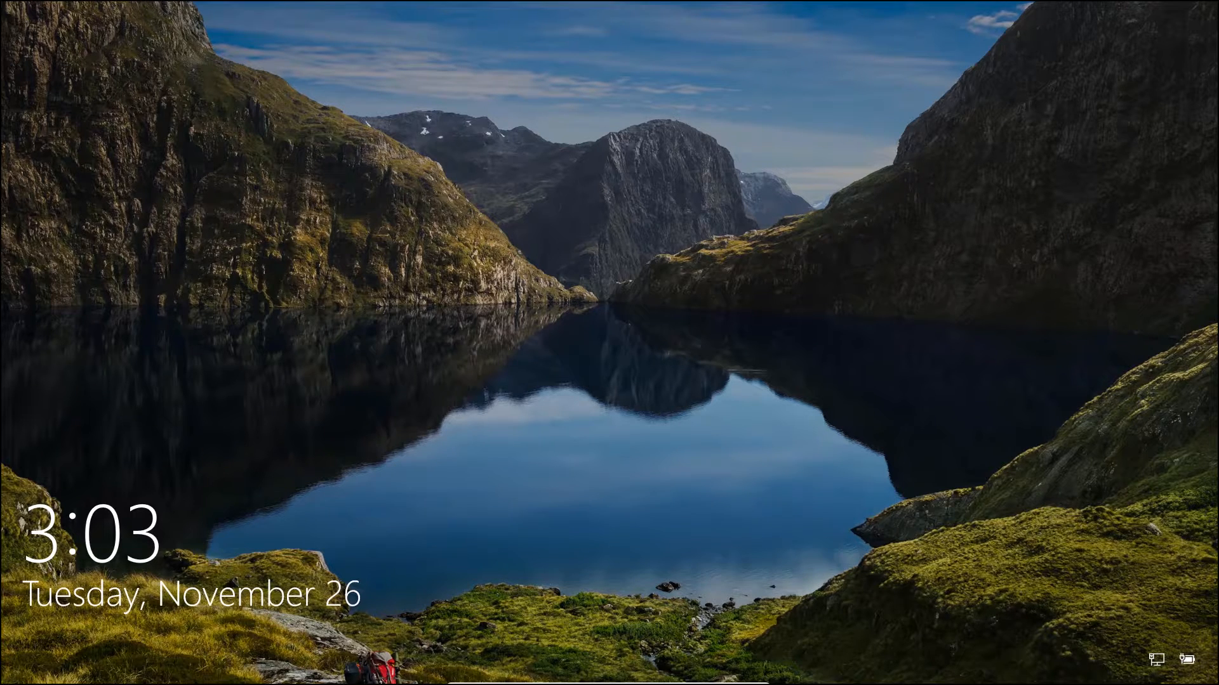
Sign back in at the lock screen with the account password
{"action": "key", "text": "Return"}
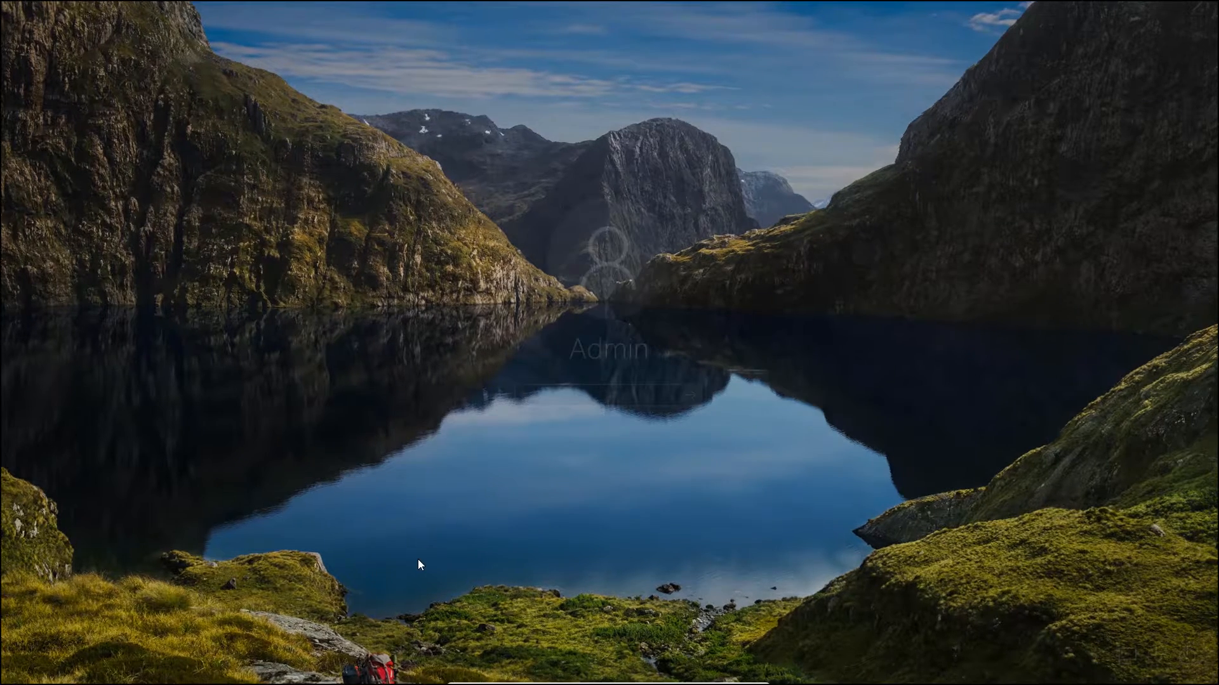
{"action": "type", "text": "••••"}
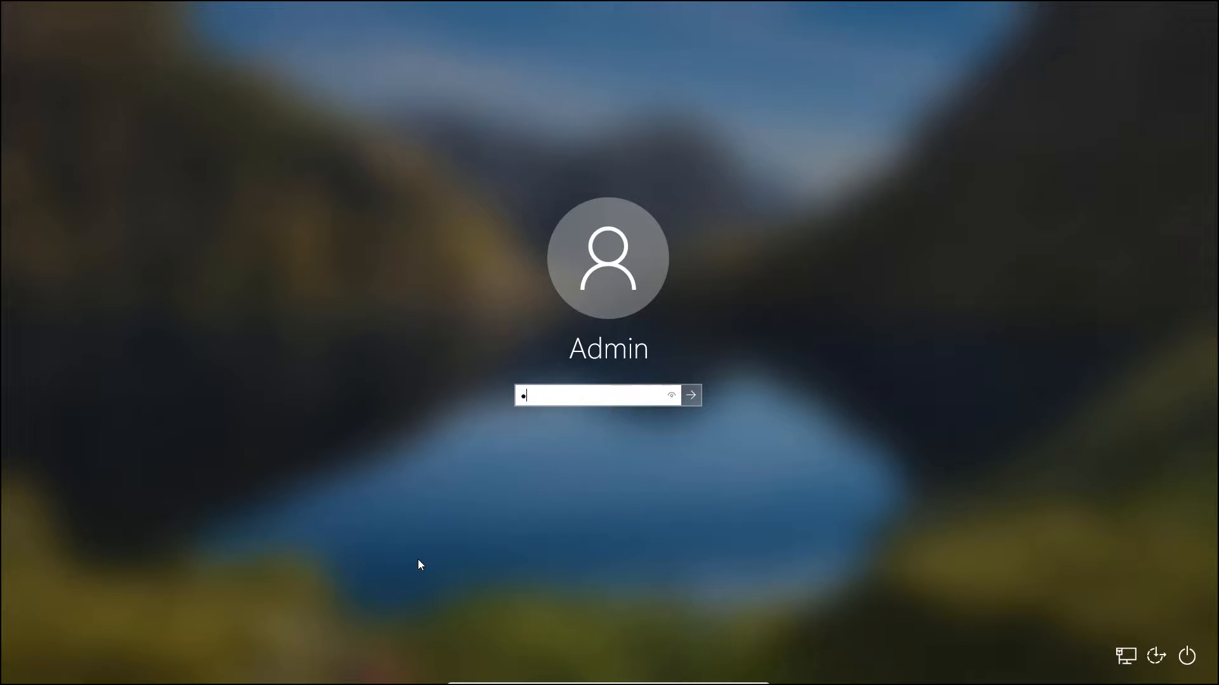
{"action": "type", "text": "•••••"}
{"action": "key", "text": "Return"}
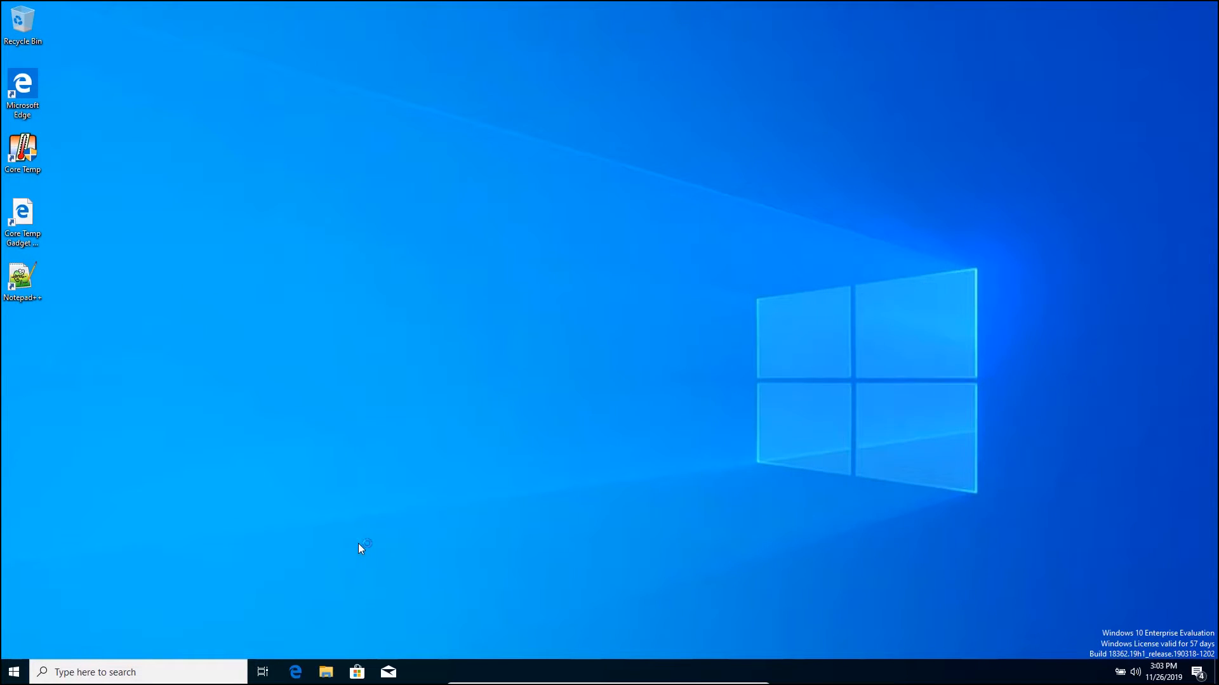
Open File Explorer and browse to the C:\Windows folder
{"action": "double_click", "coordinate": [326, 673]}
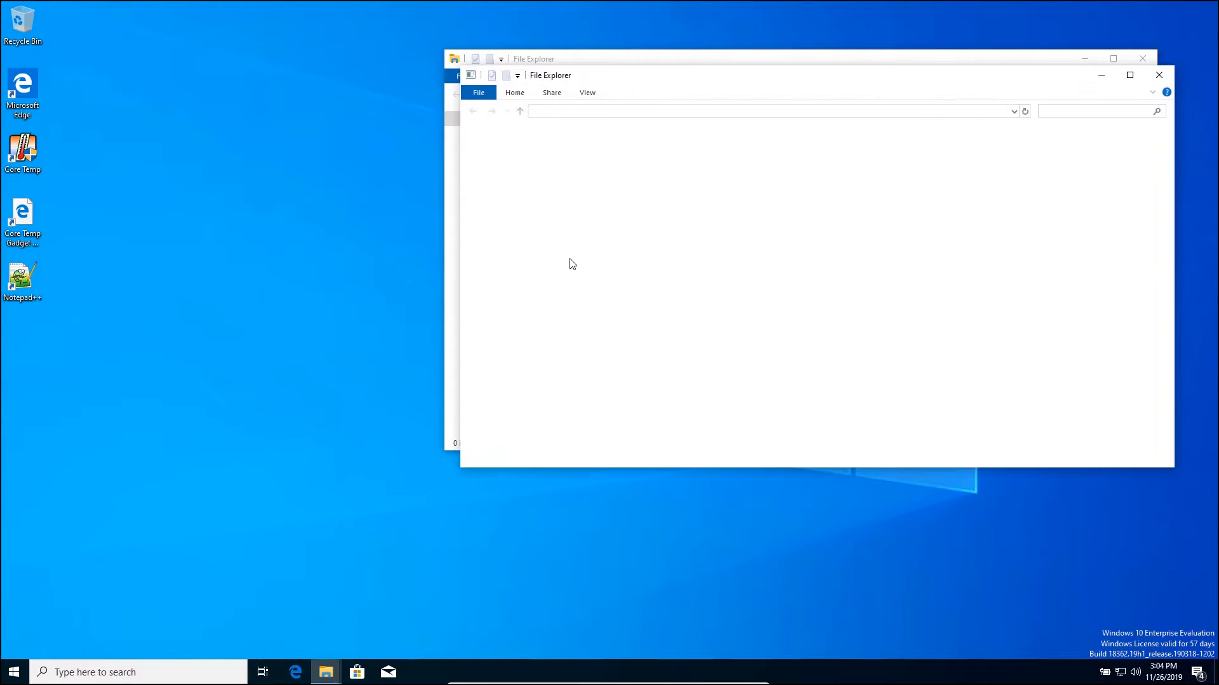
{"action": "left_click", "coordinate": [1162, 77]}
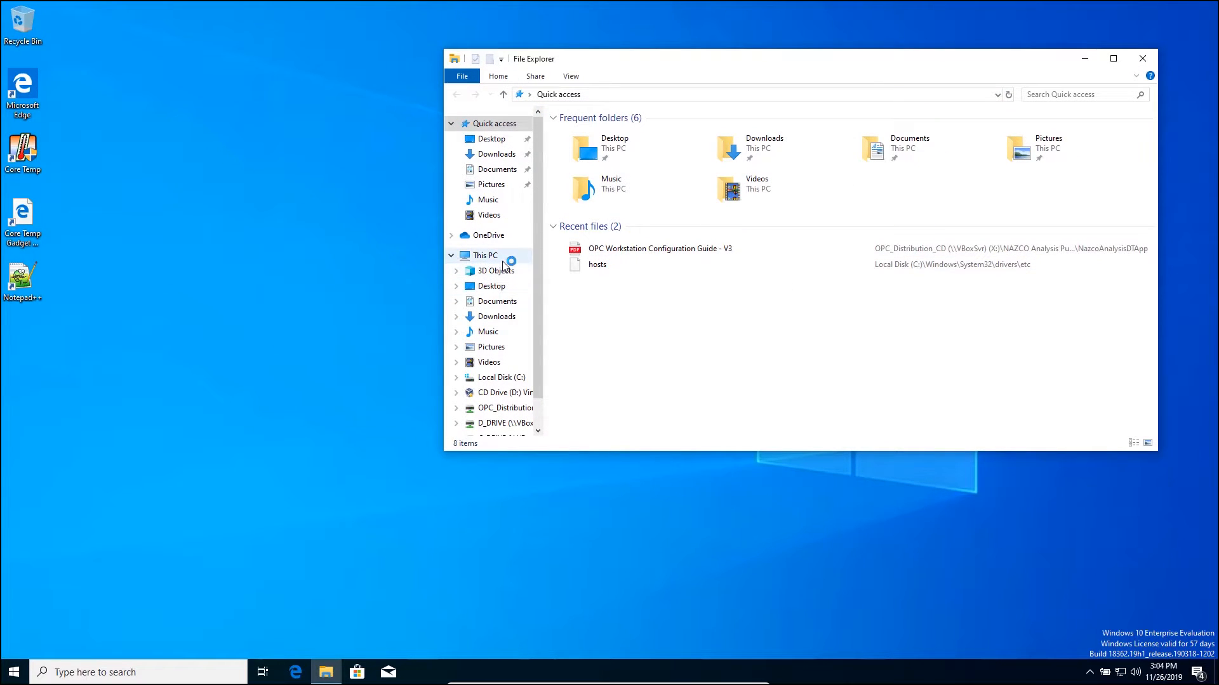
{"action": "left_click", "coordinate": [477, 255]}
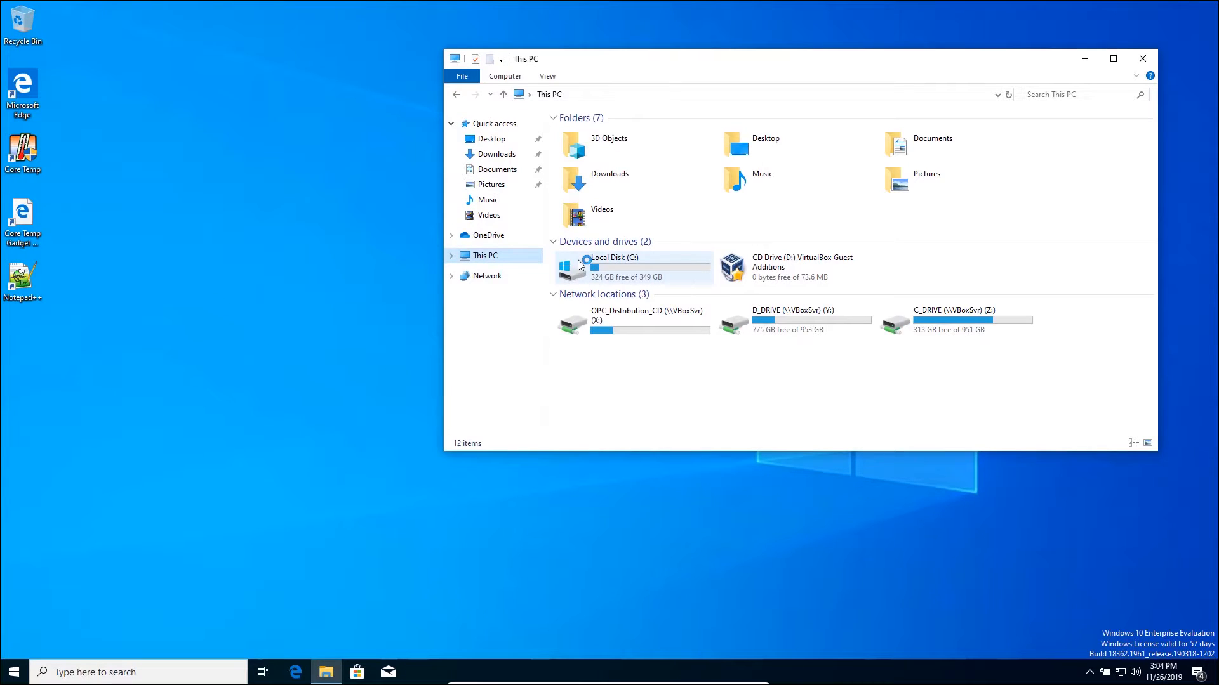
{"action": "double_click", "coordinate": [581, 262]}
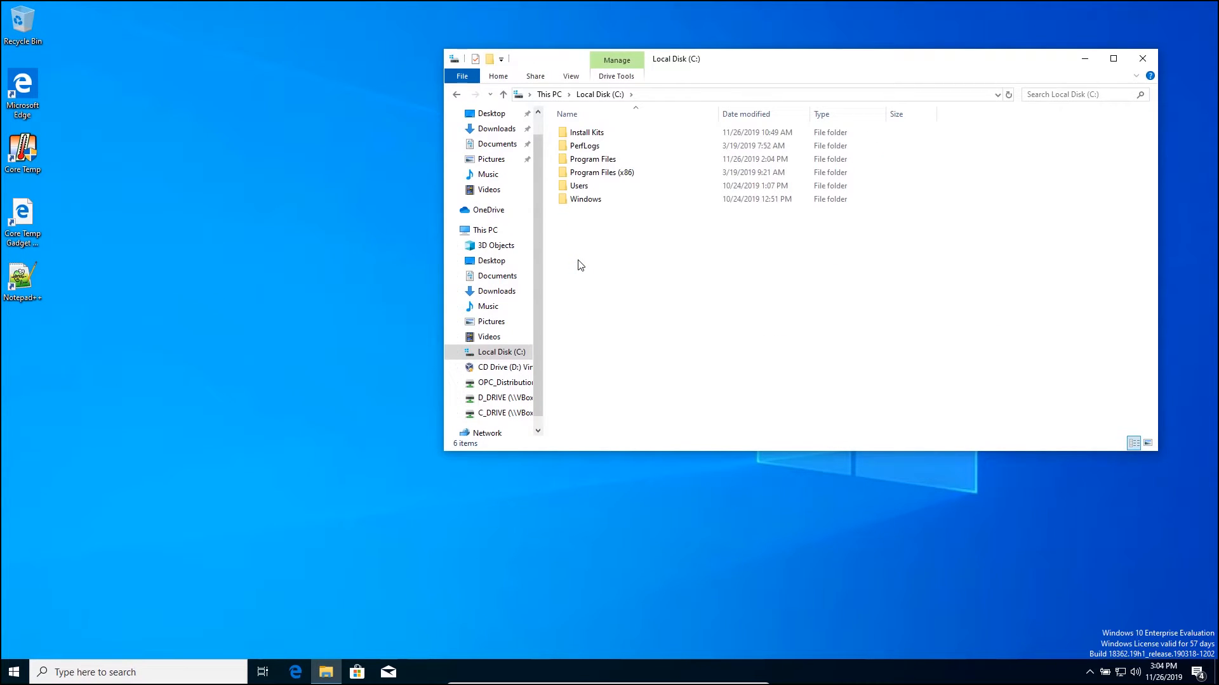
{"action": "double_click", "coordinate": [573, 200]}
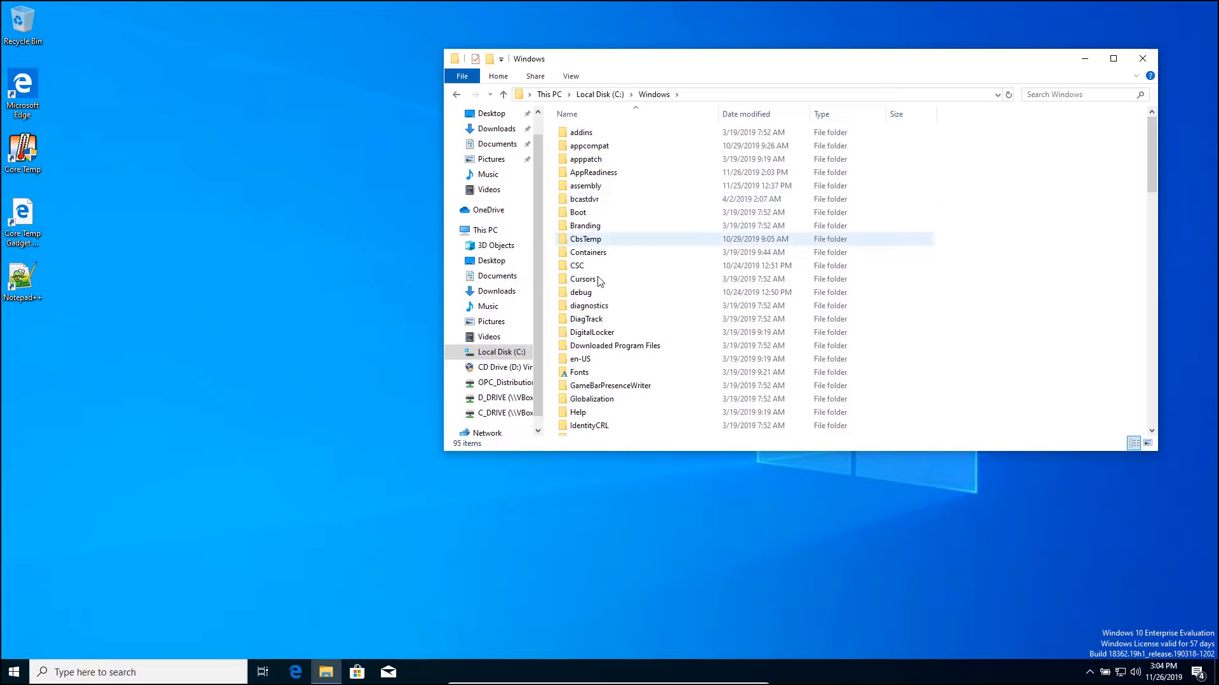
{"action": "scroll", "coordinate": [597, 276], "scroll_direction": "down", "scroll_amount": 10}
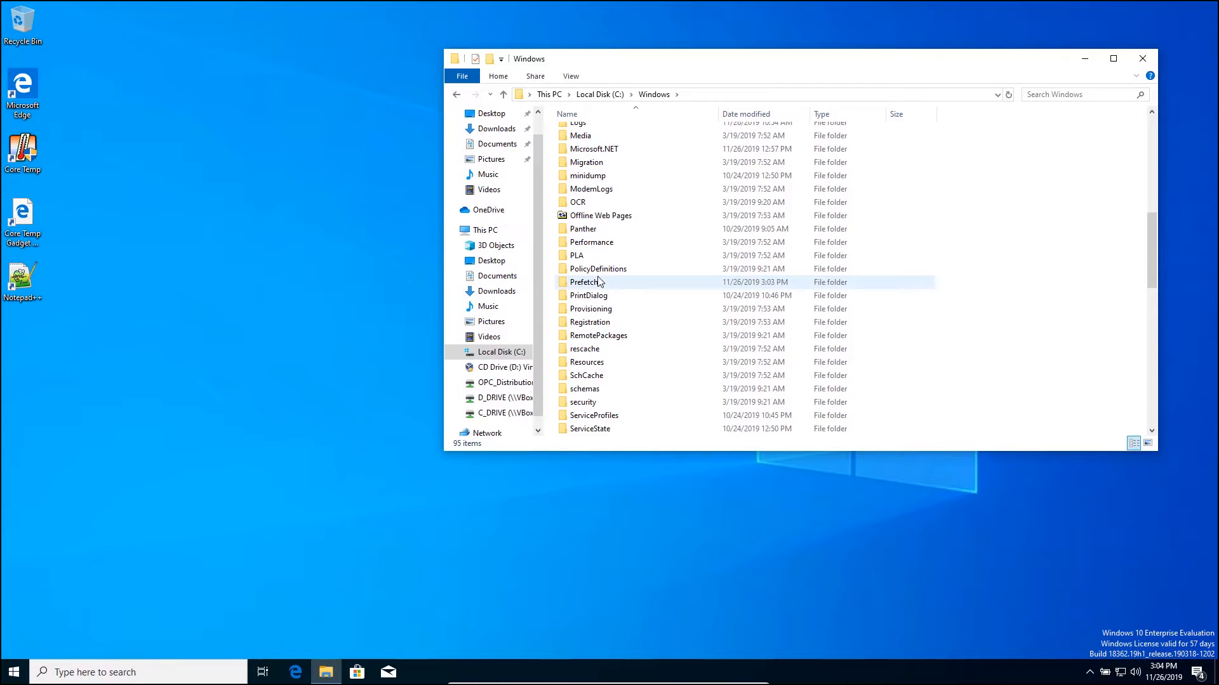
{"action": "scroll", "coordinate": [598, 282], "scroll_direction": "down", "scroll_amount": 6}
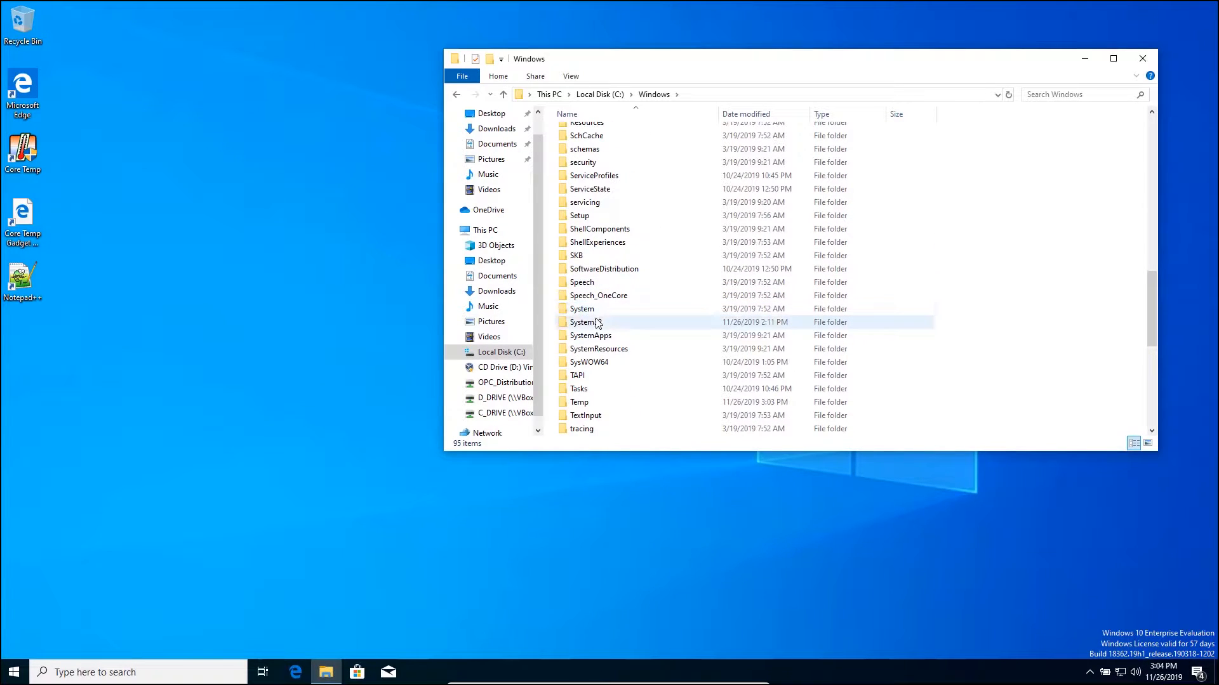
Go into System32\drivers\etc and bring up the context menu for the hosts file
{"action": "left_click", "coordinate": [597, 324]}
{"action": "double_click", "coordinate": [598, 323]}
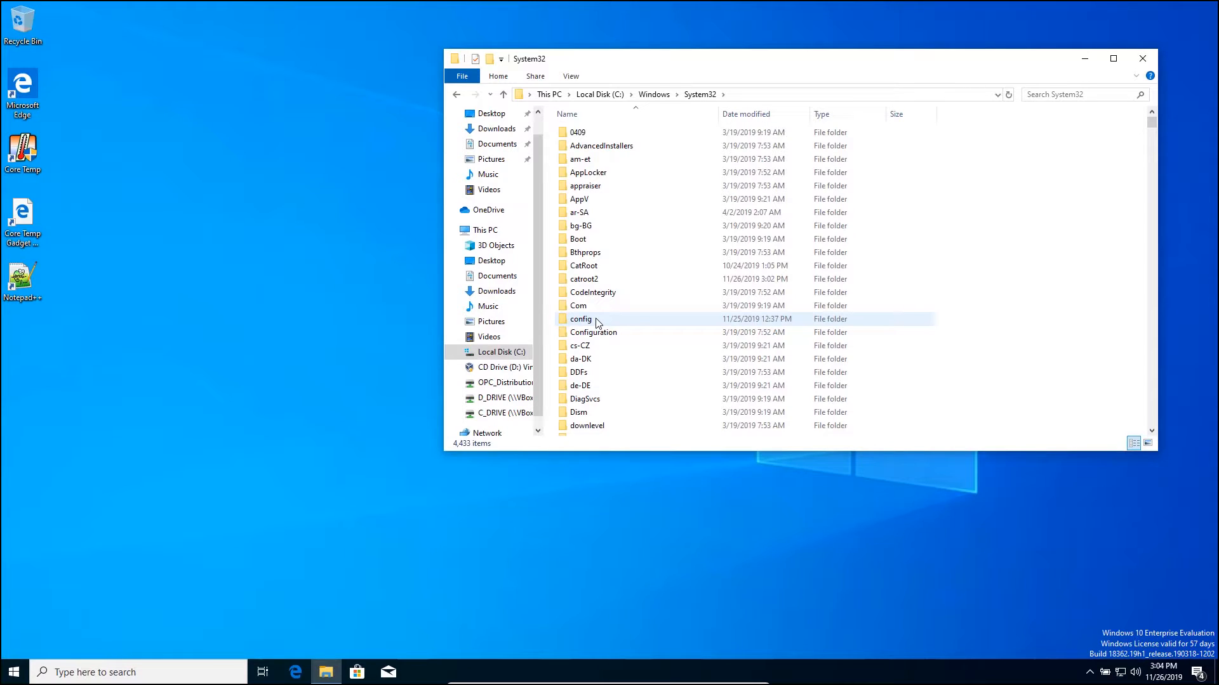
{"action": "scroll", "coordinate": [597, 324], "scroll_direction": "down", "scroll_amount": 3}
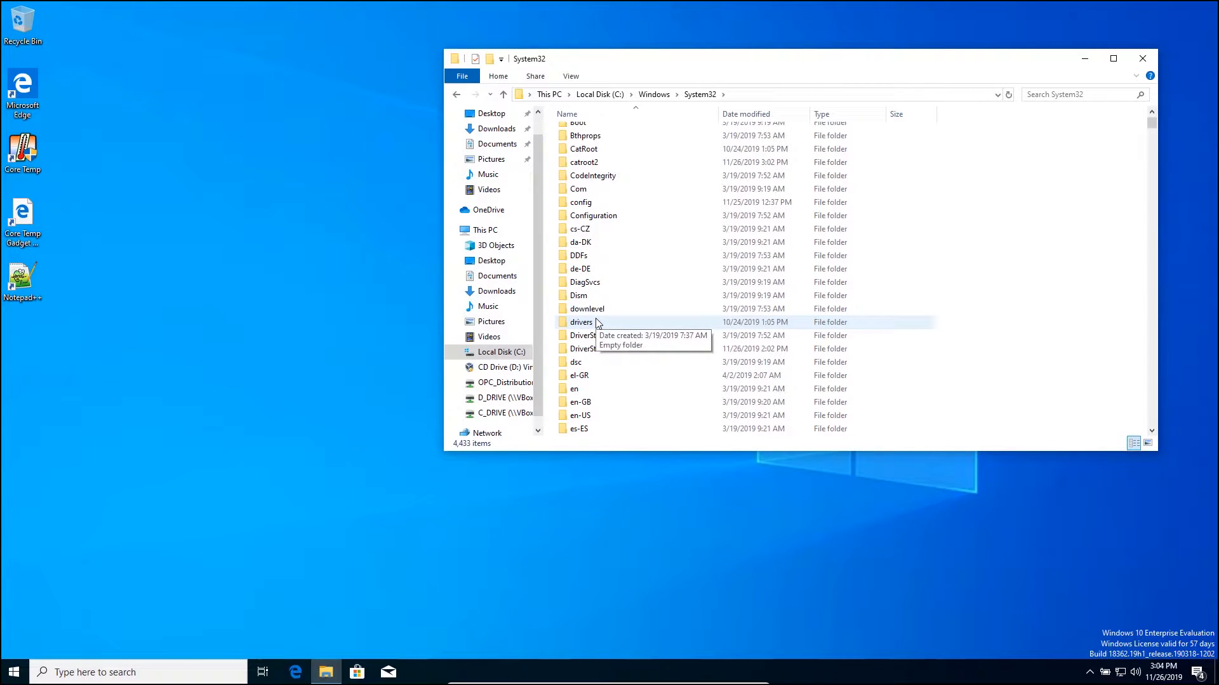
{"action": "double_click", "coordinate": [597, 324]}
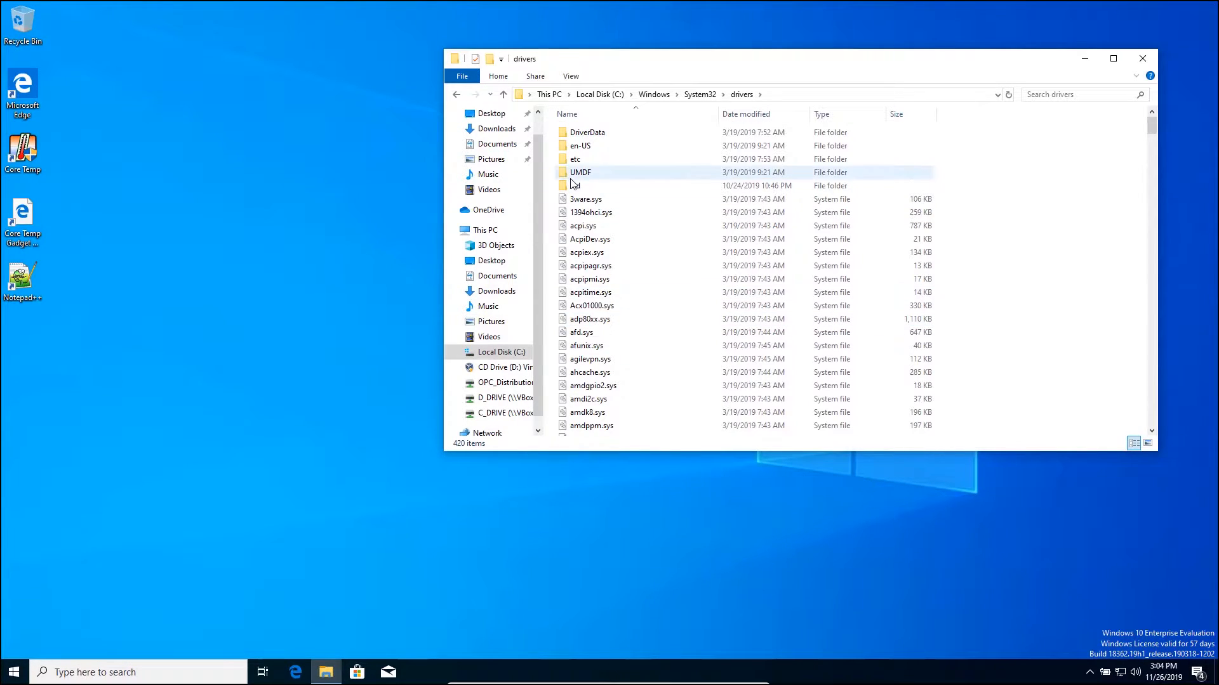
{"action": "double_click", "coordinate": [574, 160]}
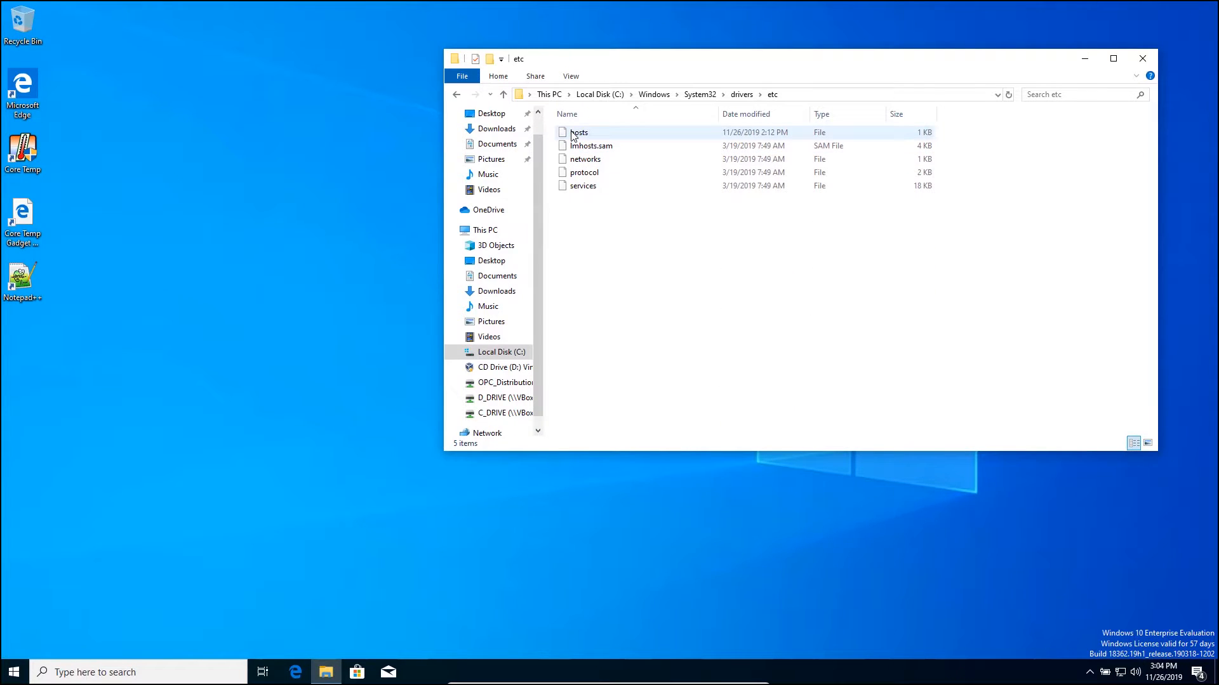
{"action": "left_click", "coordinate": [573, 136]}
{"action": "right_click", "coordinate": [572, 135]}
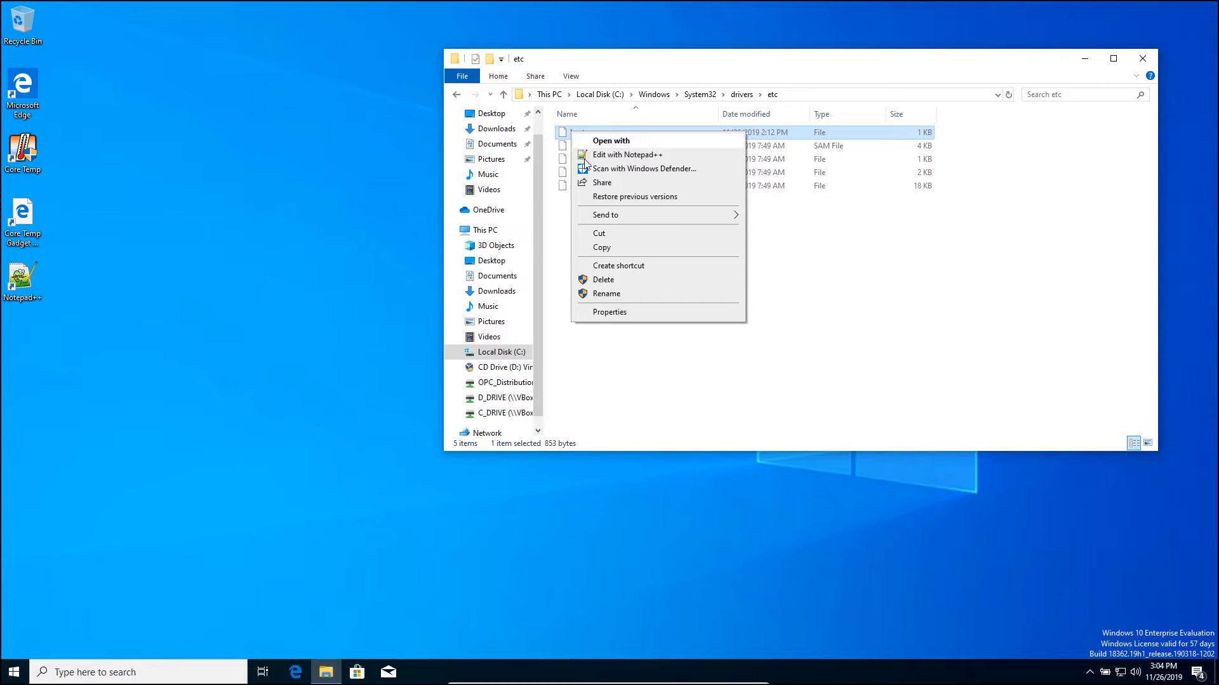
{"action": "left_click", "coordinate": [627, 155]}
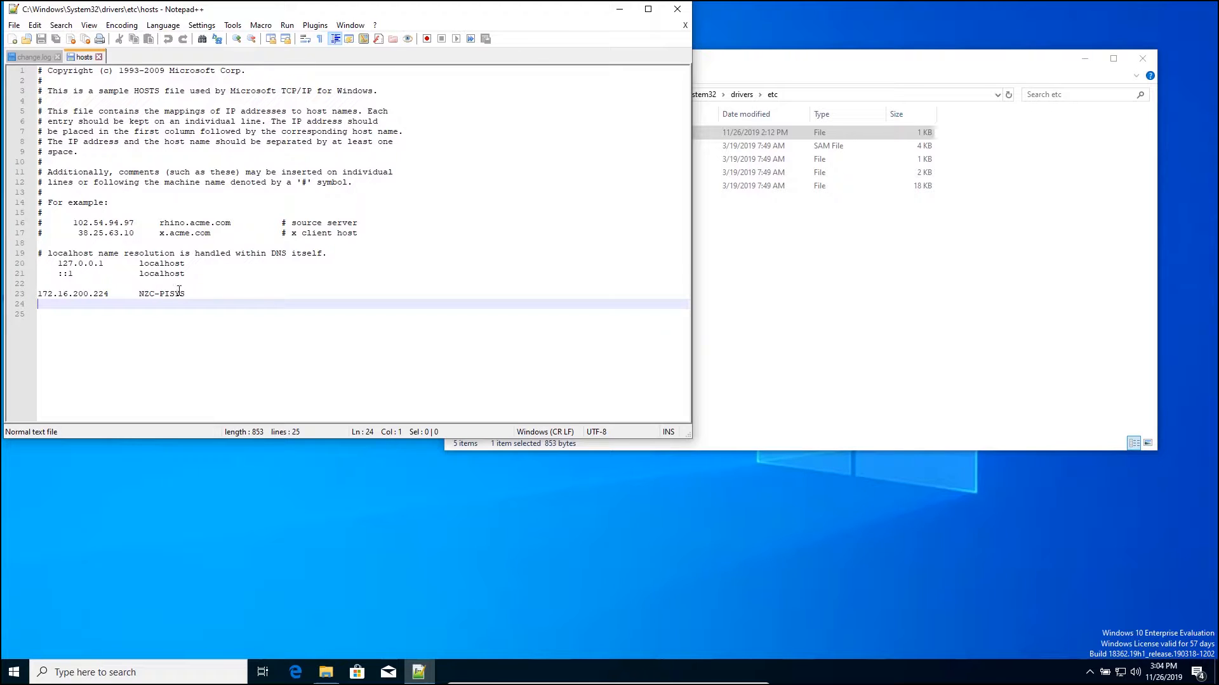
{"action": "left_click", "coordinate": [675, 11]}
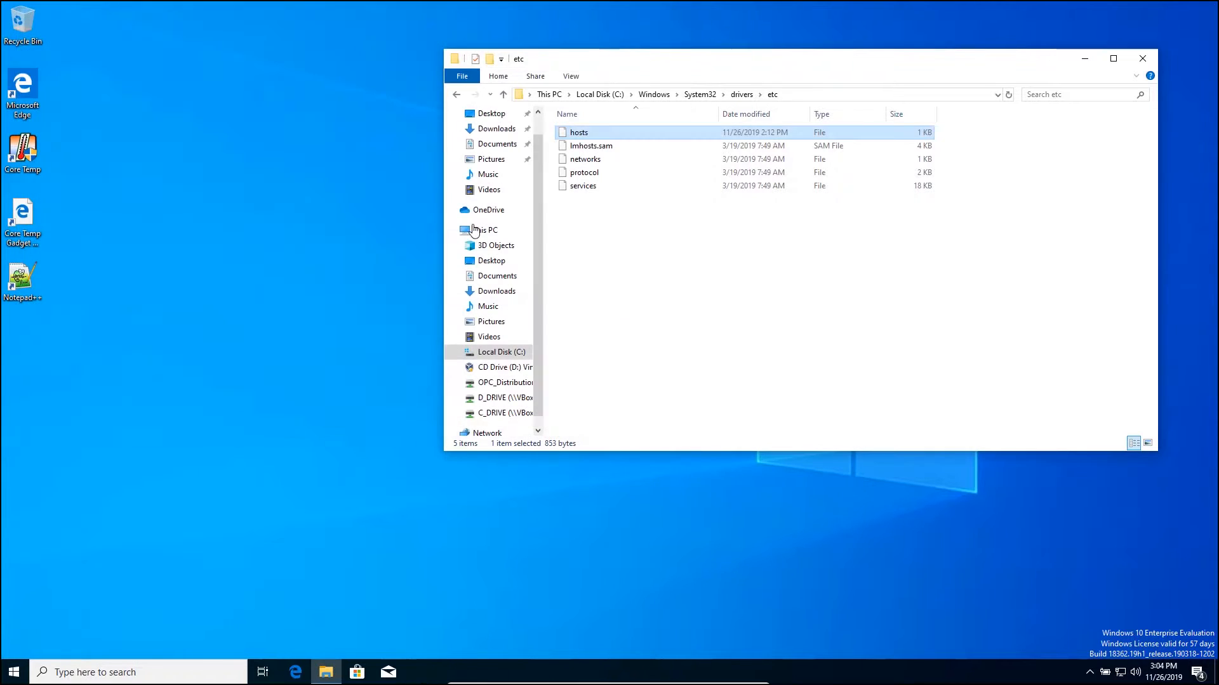
Launch Command Prompt as administrator, approving the UAC prompt
{"action": "left_click", "coordinate": [145, 671]}
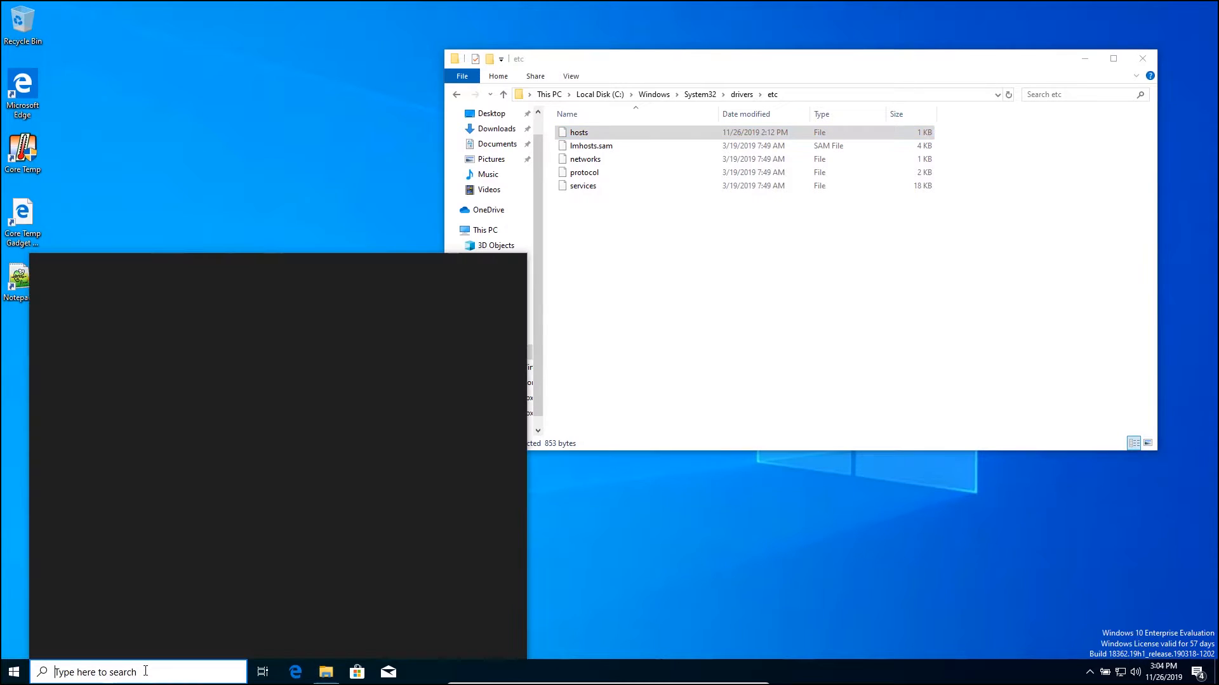
{"action": "type", "text": "cmd"}
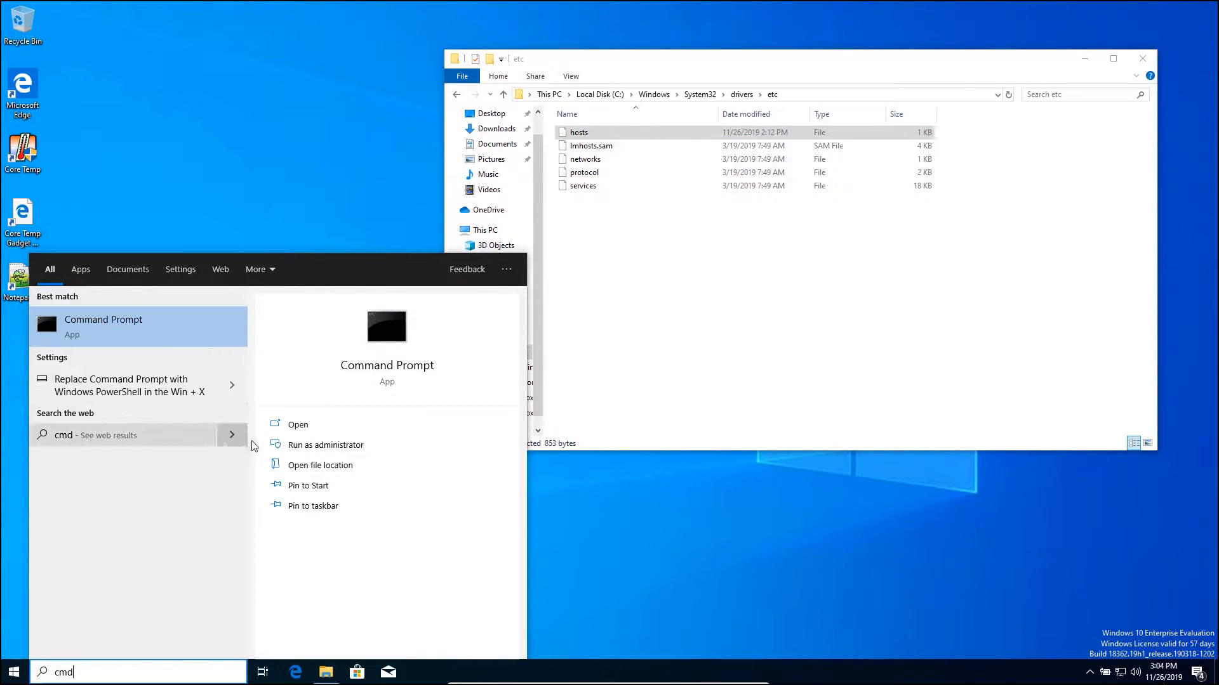
{"action": "left_click", "coordinate": [266, 444]}
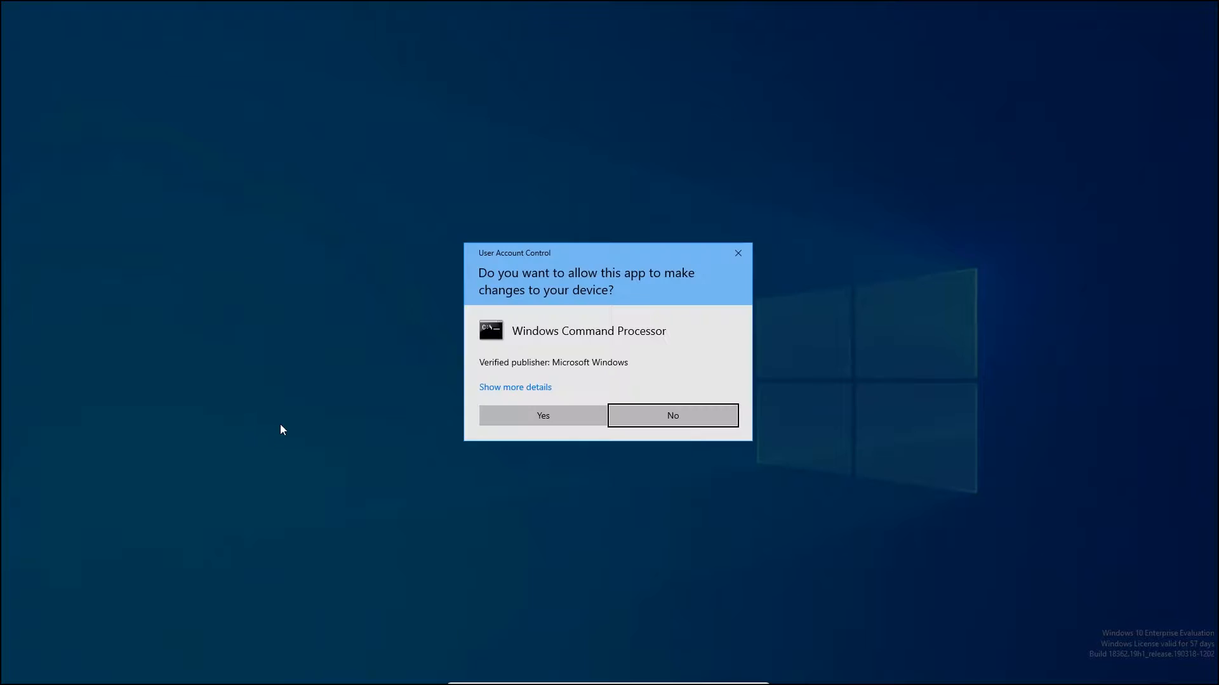
{"action": "left_click", "coordinate": [489, 411]}
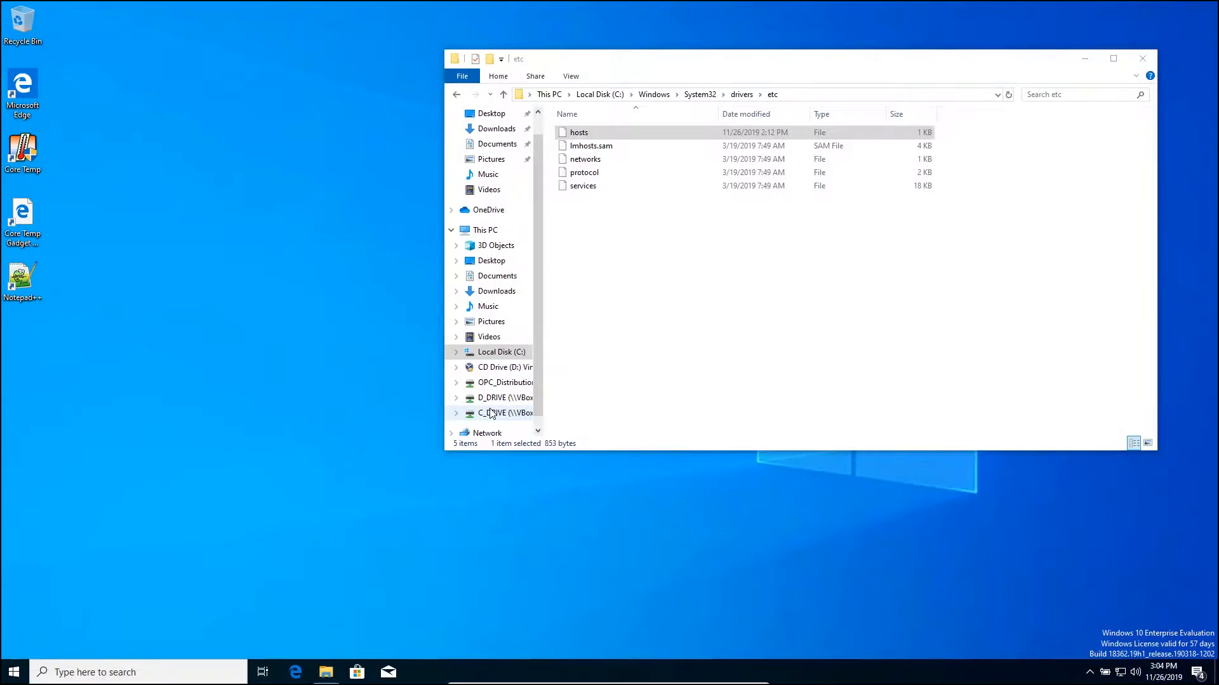
Ping 172.16.200.224 and NZC-PISYS, then close the Command Prompt
{"action": "type", "text": "ping"}
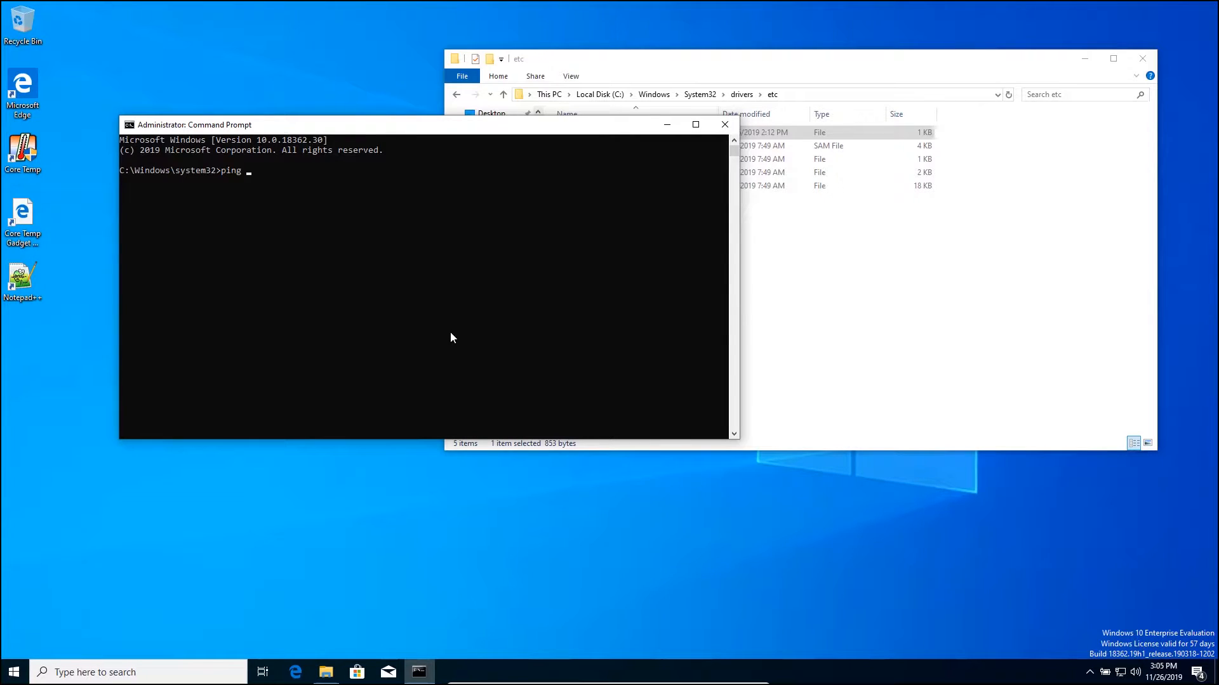
{"action": "type", "text": " 172.16.200.224"}
{"action": "key", "text": "Return"}
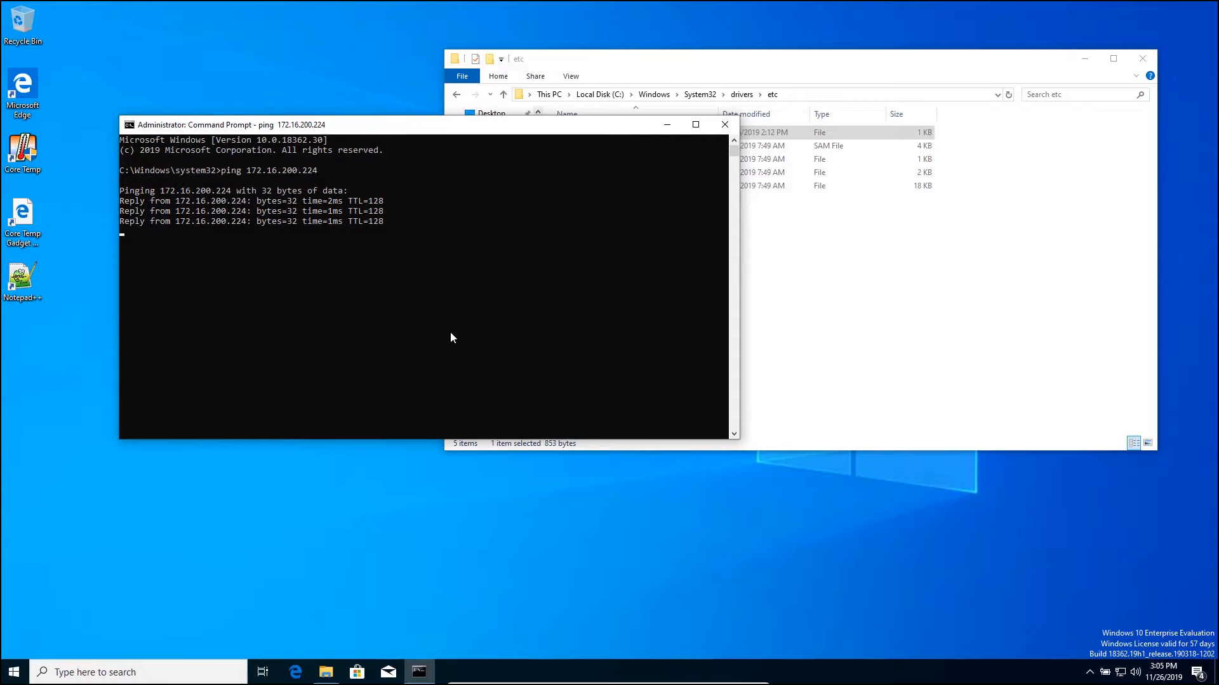
{"action": "type", "text": "ping"}
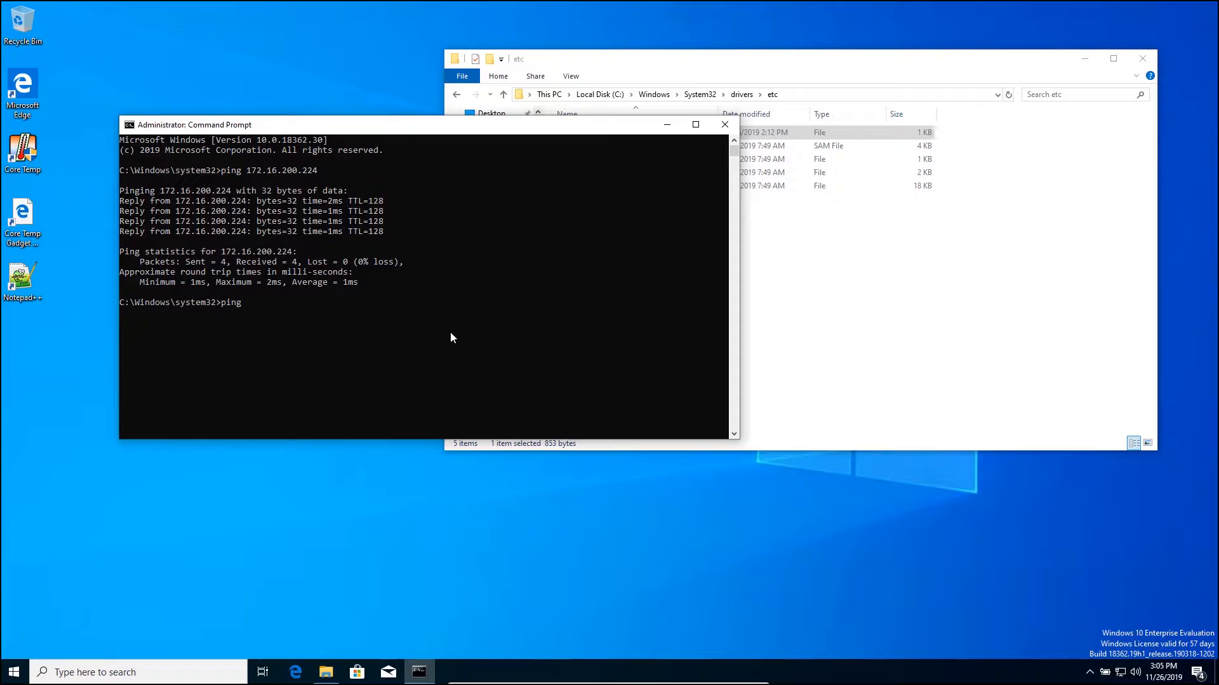
{"action": "type", "text": " NZC-PISYS"}
{"action": "key", "text": "Return"}
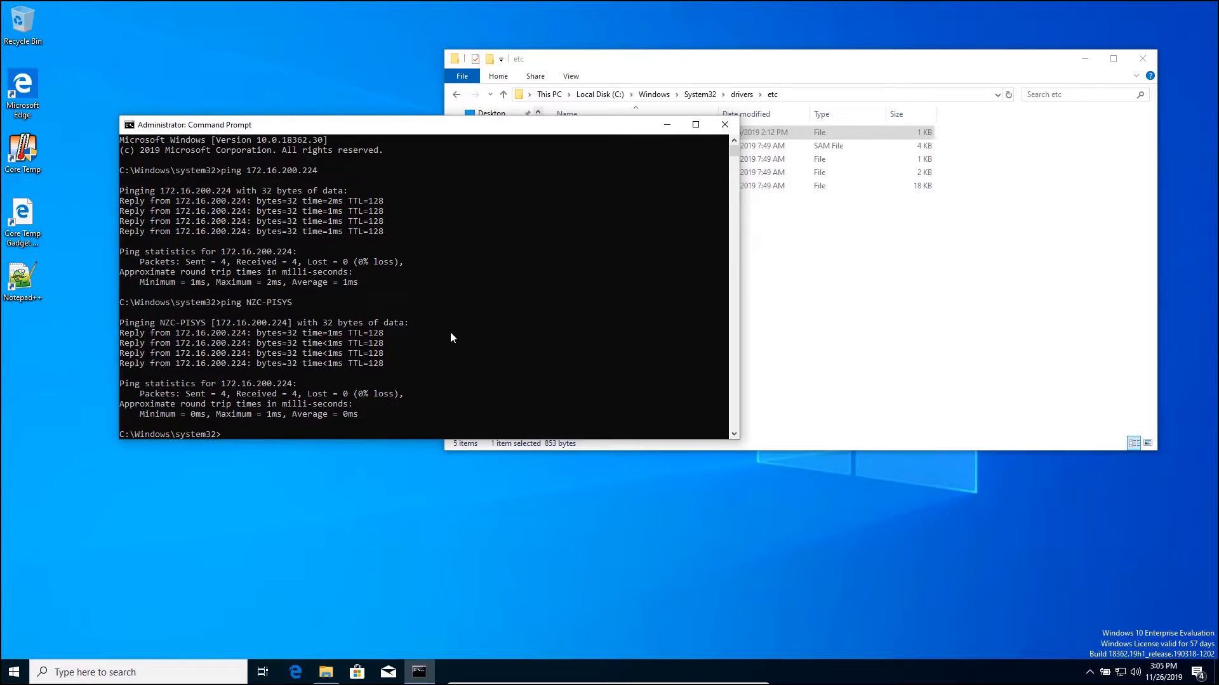
{"action": "left_click", "coordinate": [725, 125]}
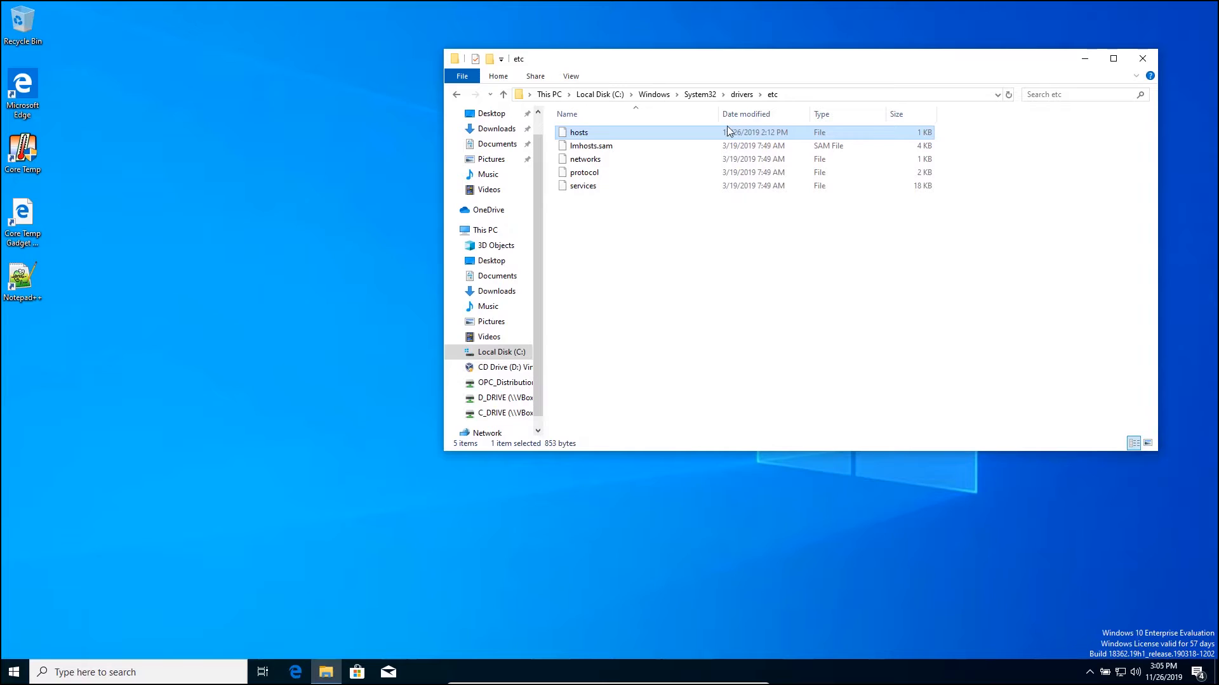
Switch Windows Defender Firewall off for private and public networks via Control Panel
{"action": "left_click", "coordinate": [117, 674]}
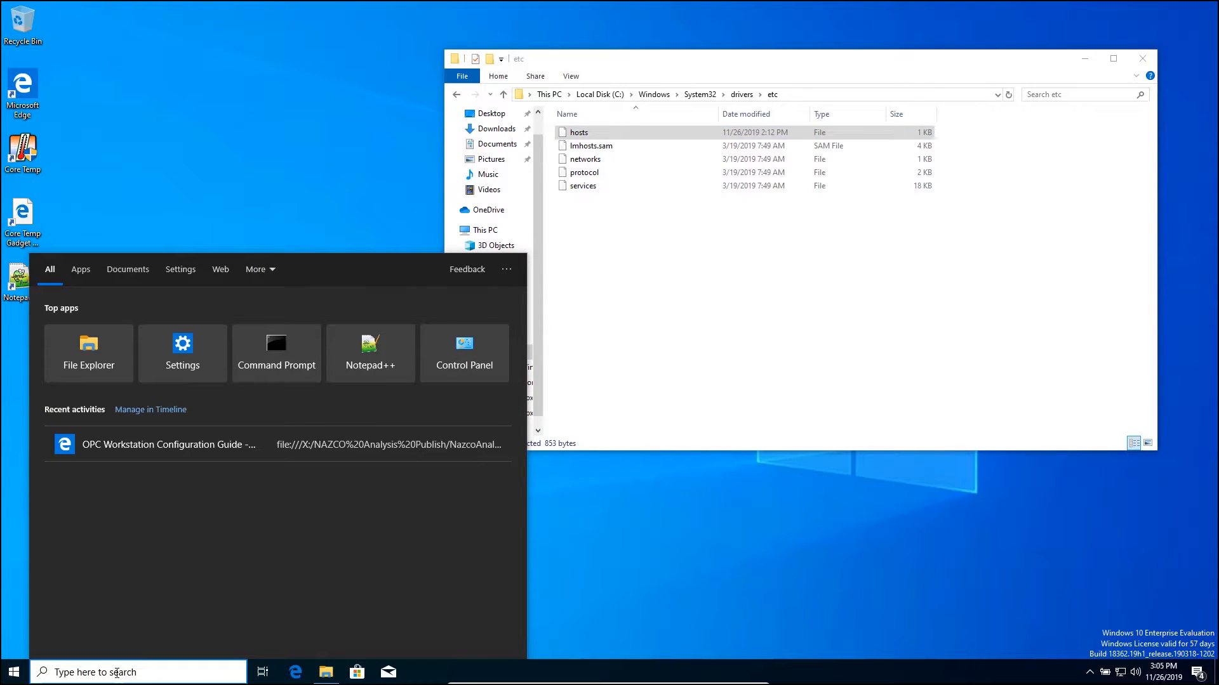
{"action": "left_click", "coordinate": [446, 369]}
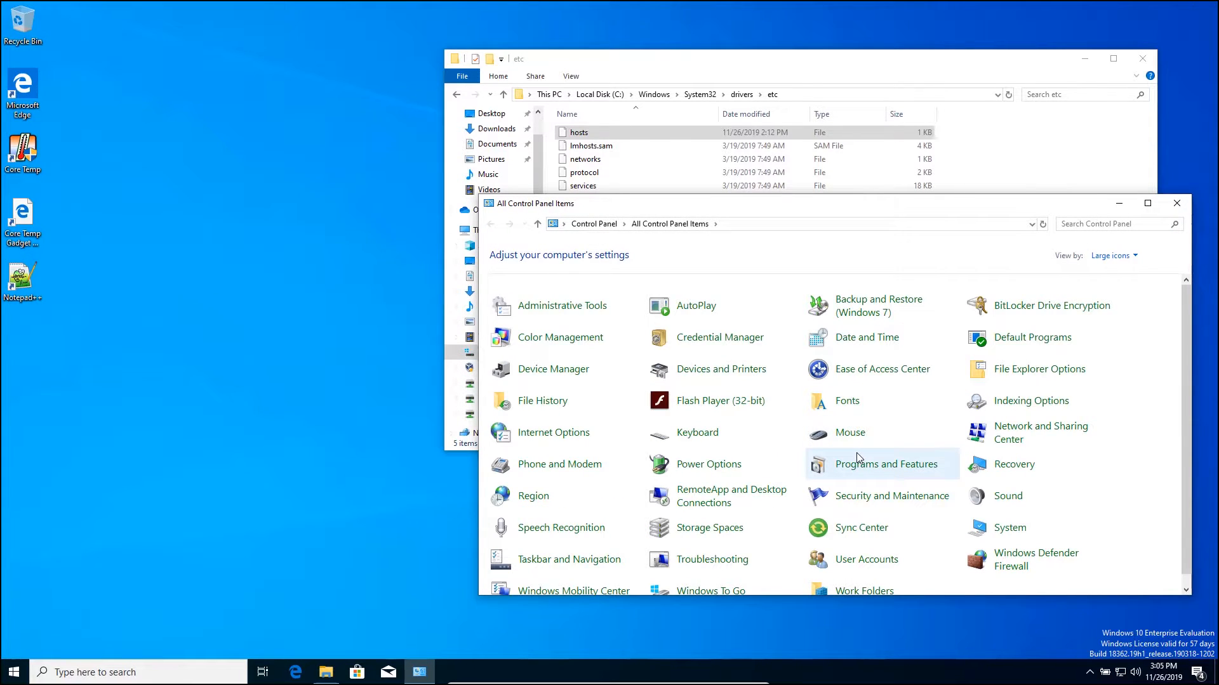
{"action": "scroll", "coordinate": [857, 457], "scroll_direction": "down", "scroll_amount": 1}
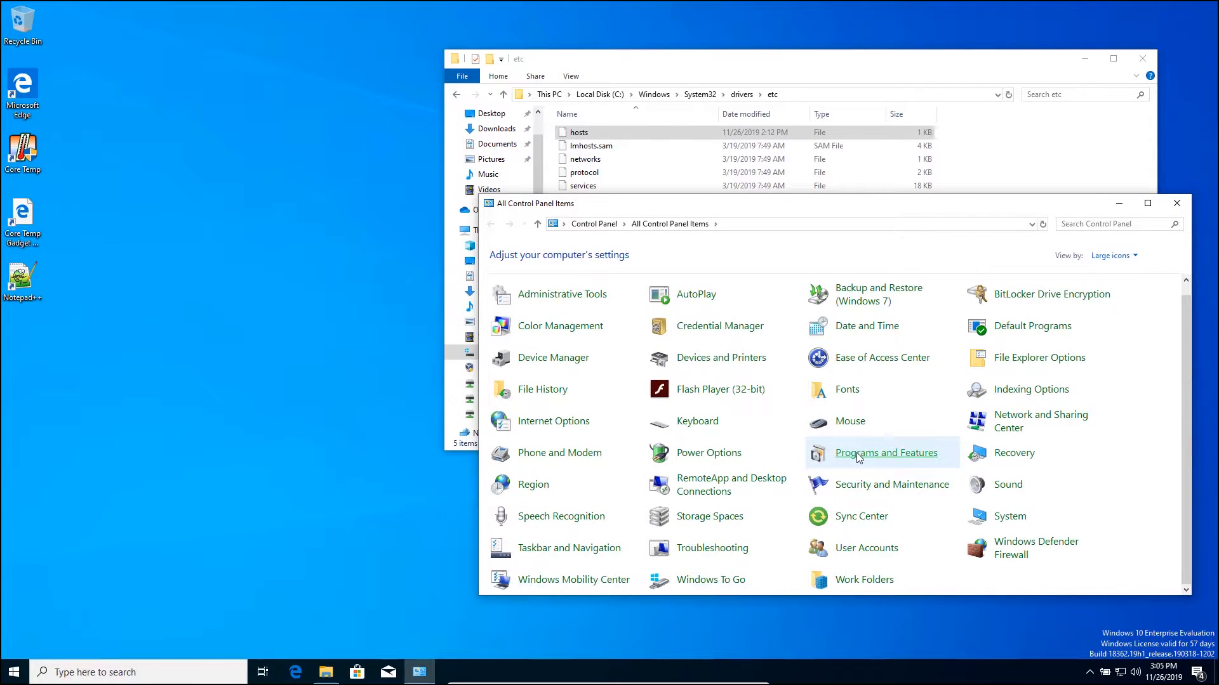
{"action": "left_click", "coordinate": [989, 548]}
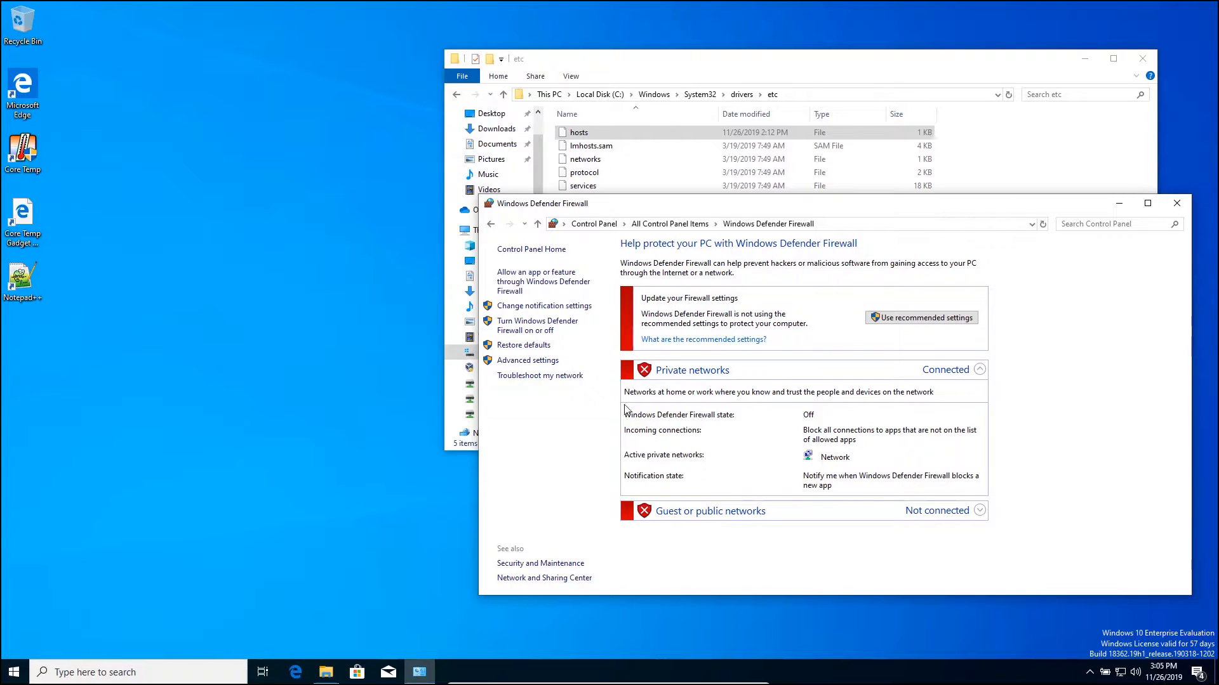
{"action": "left_click", "coordinate": [569, 329]}
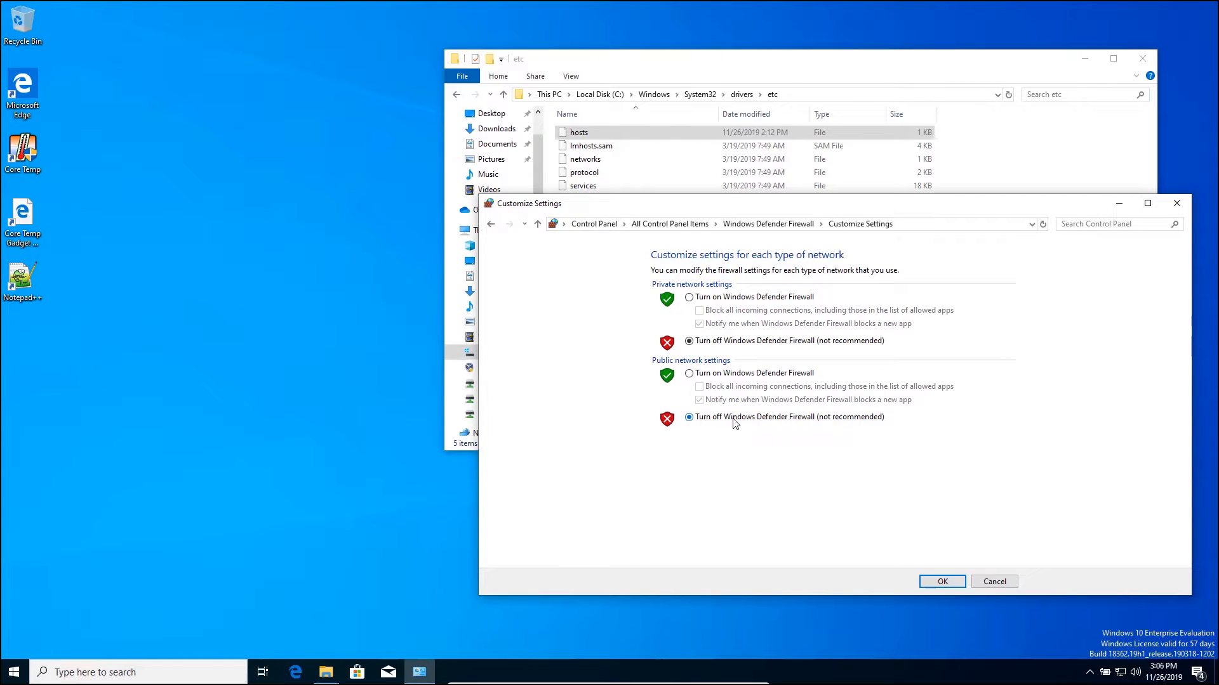
{"action": "left_click", "coordinate": [942, 581]}
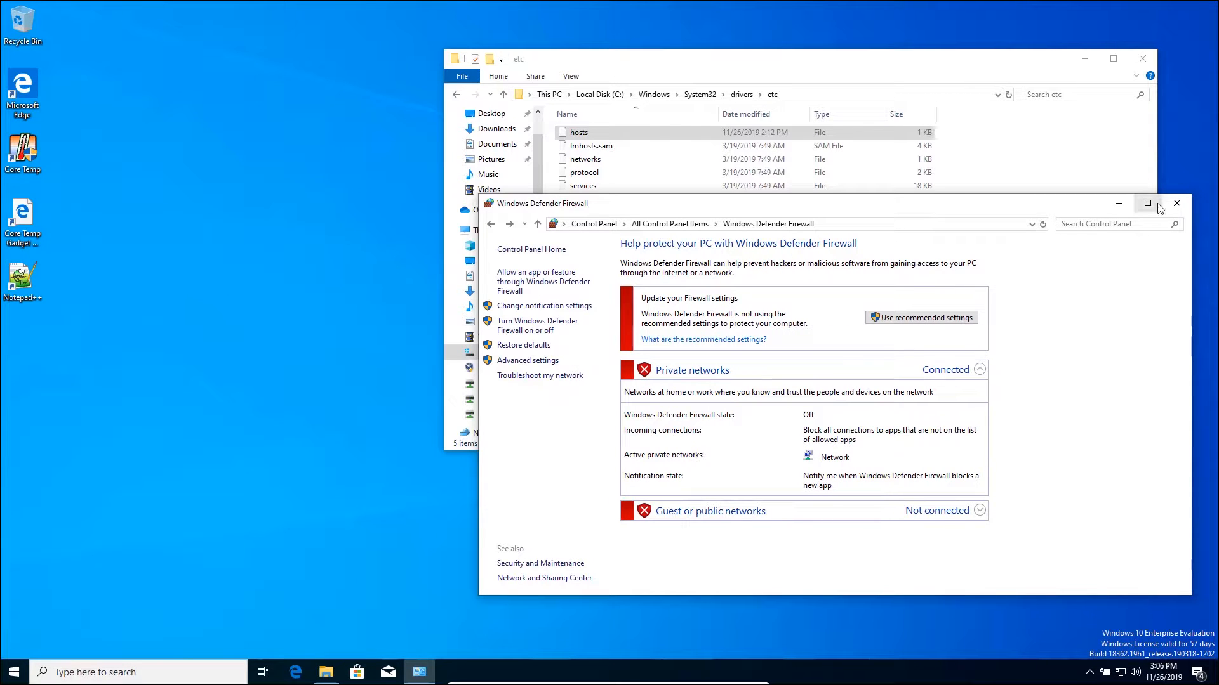
{"action": "left_click", "coordinate": [1178, 205]}
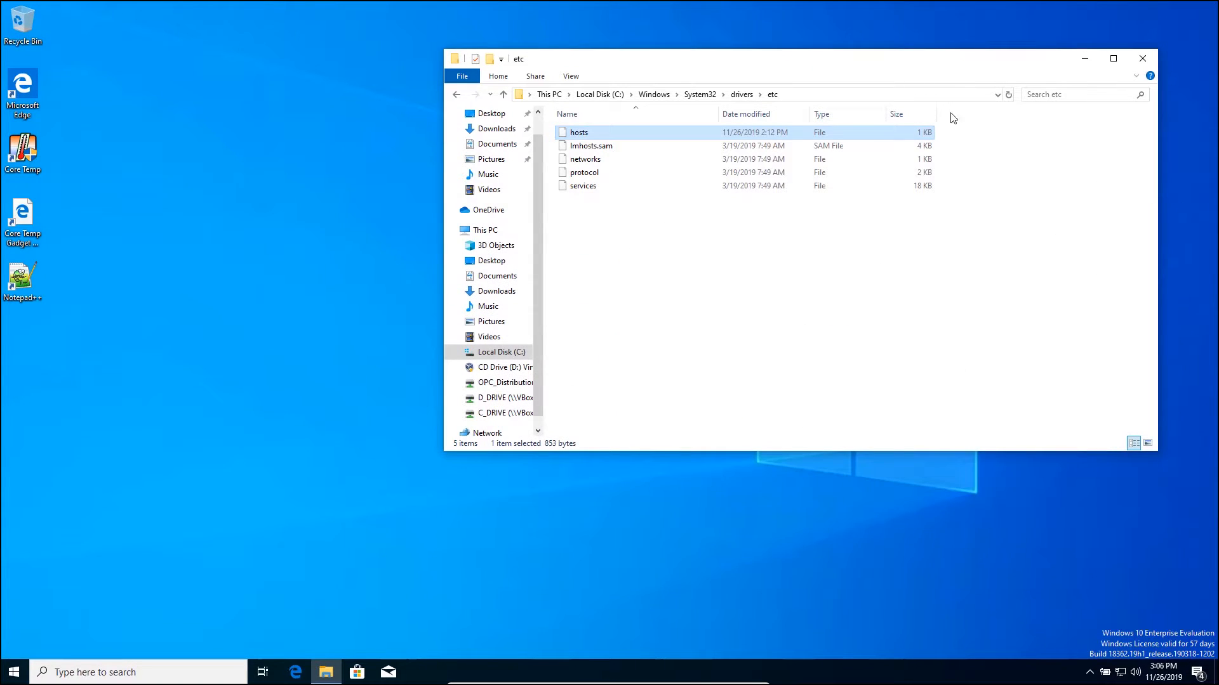
Browse to C:\Install Kits\OSIsoft and select OSIprerequisites-standalone_2.0.0.10
{"action": "left_click", "coordinate": [606, 94]}
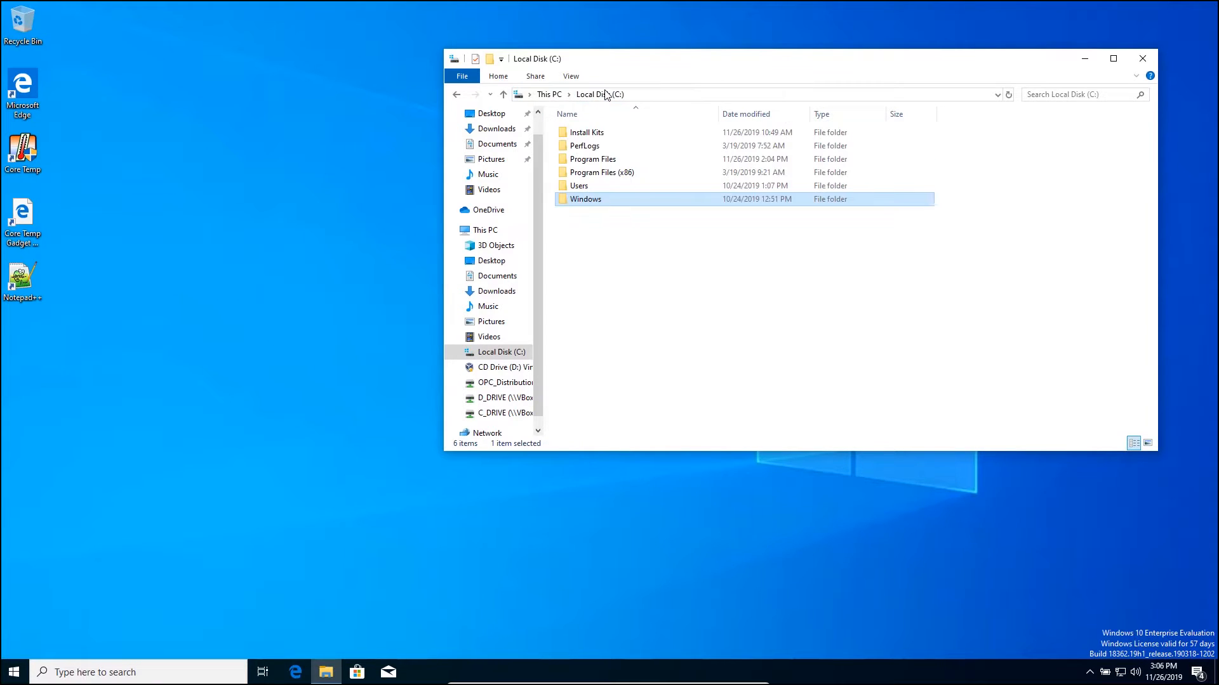
{"action": "double_click", "coordinate": [595, 132]}
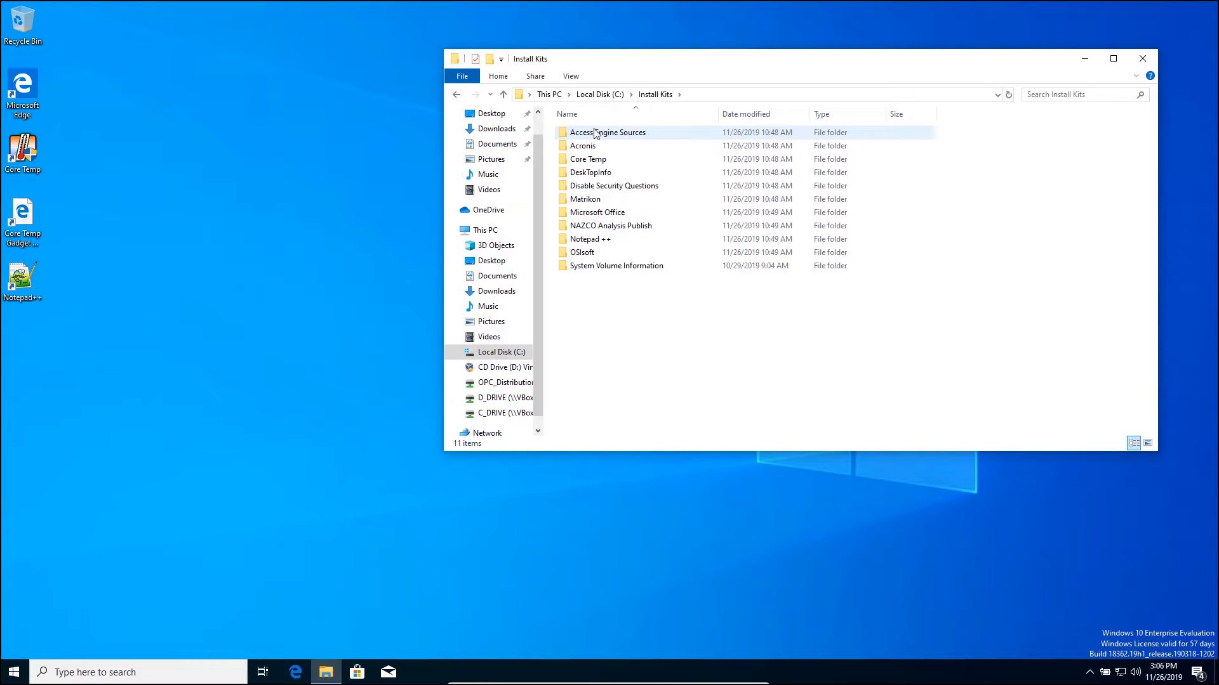
{"action": "double_click", "coordinate": [574, 254]}
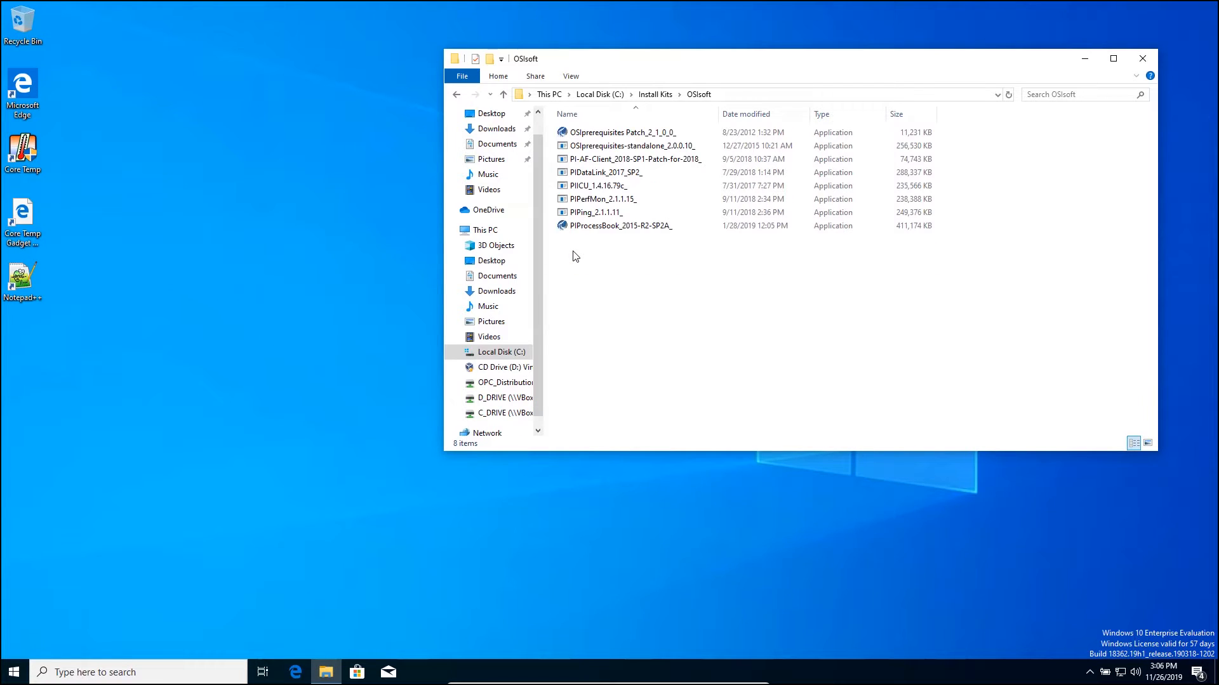
{"action": "left_click", "coordinate": [599, 150]}
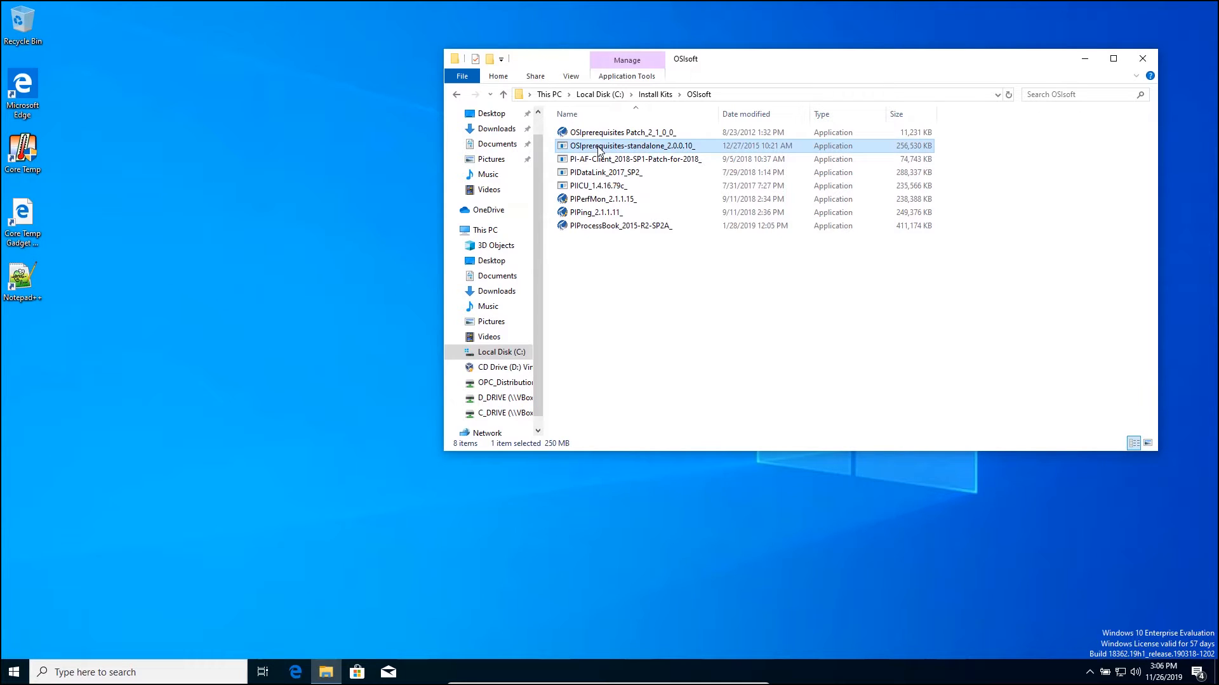
Unzip the OSIsoft prerequisites installer's 9 files and allow OSI Setup Wrapper through UAC
{"action": "double_click", "coordinate": [599, 150]}
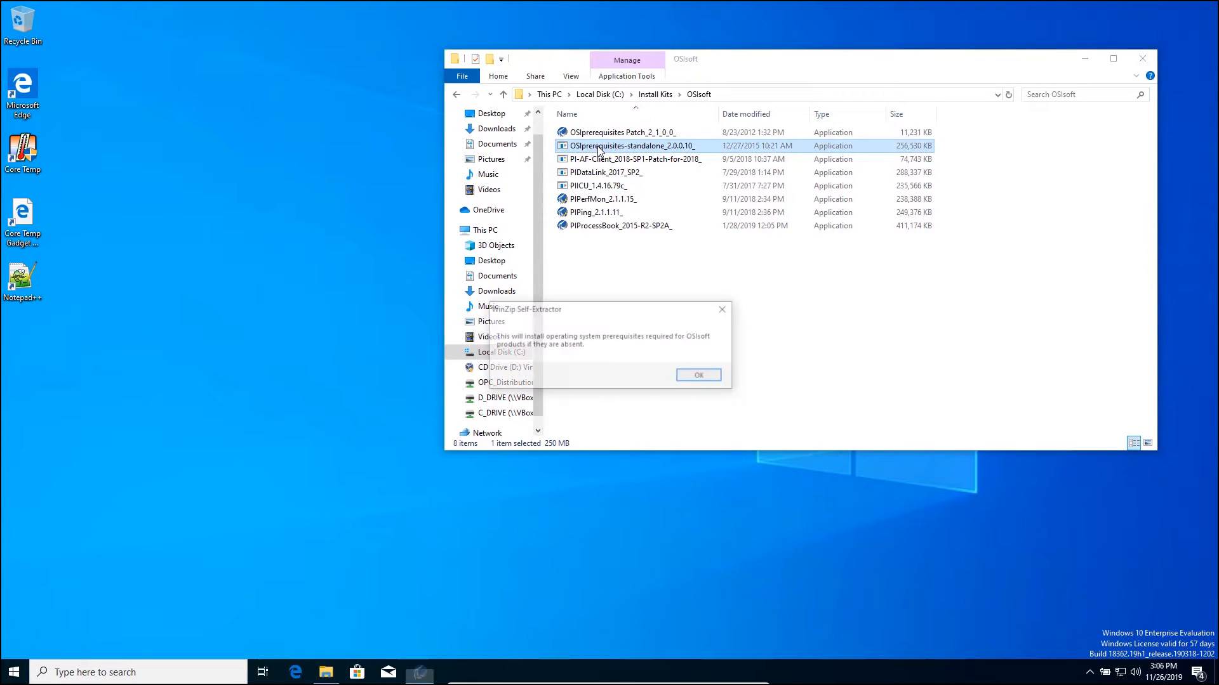
{"action": "left_click", "coordinate": [714, 379]}
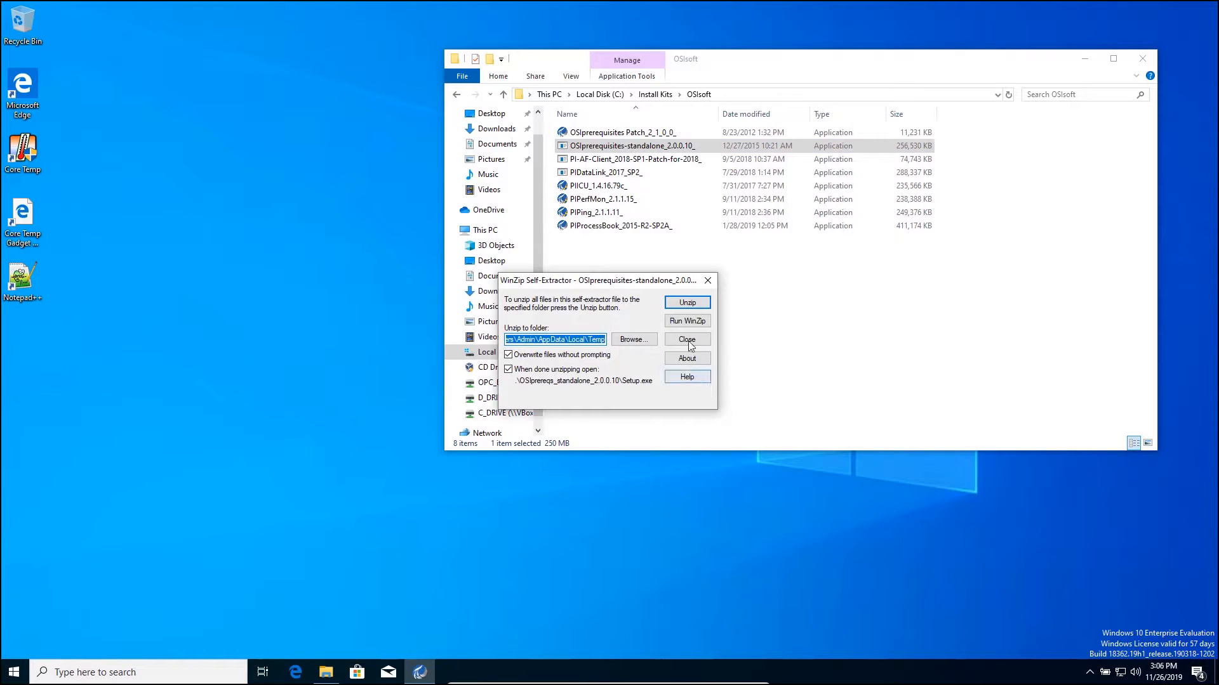
{"action": "left_click", "coordinate": [688, 303]}
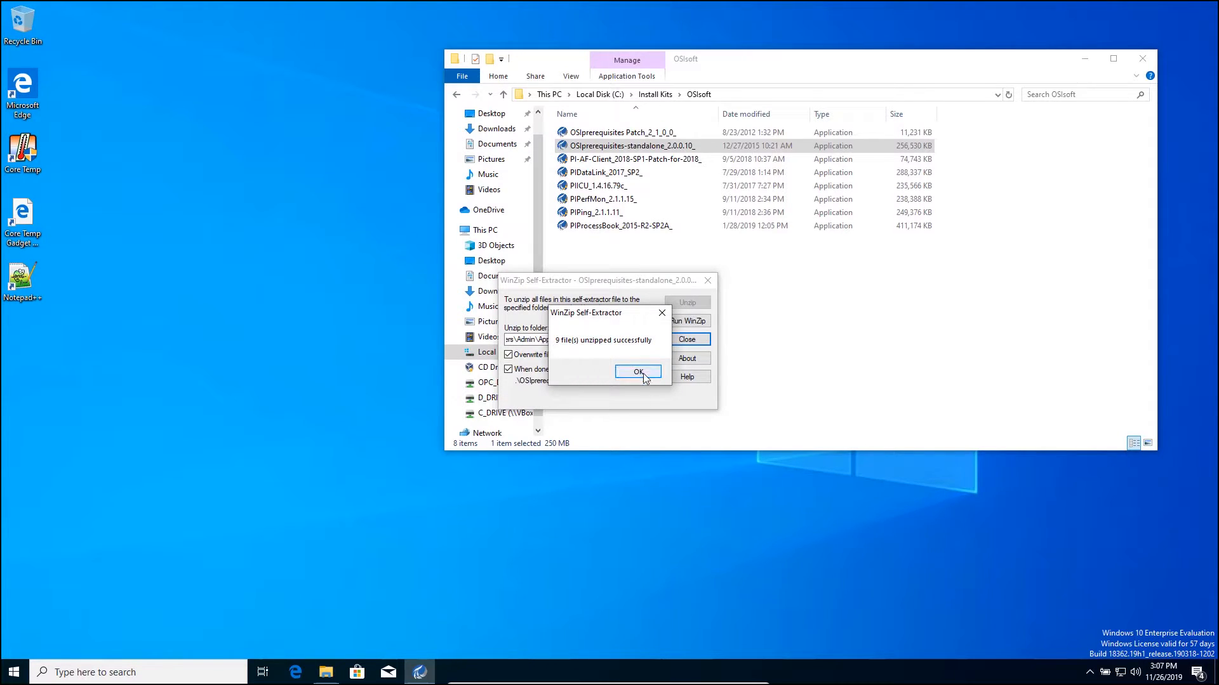
{"action": "left_click", "coordinate": [641, 373]}
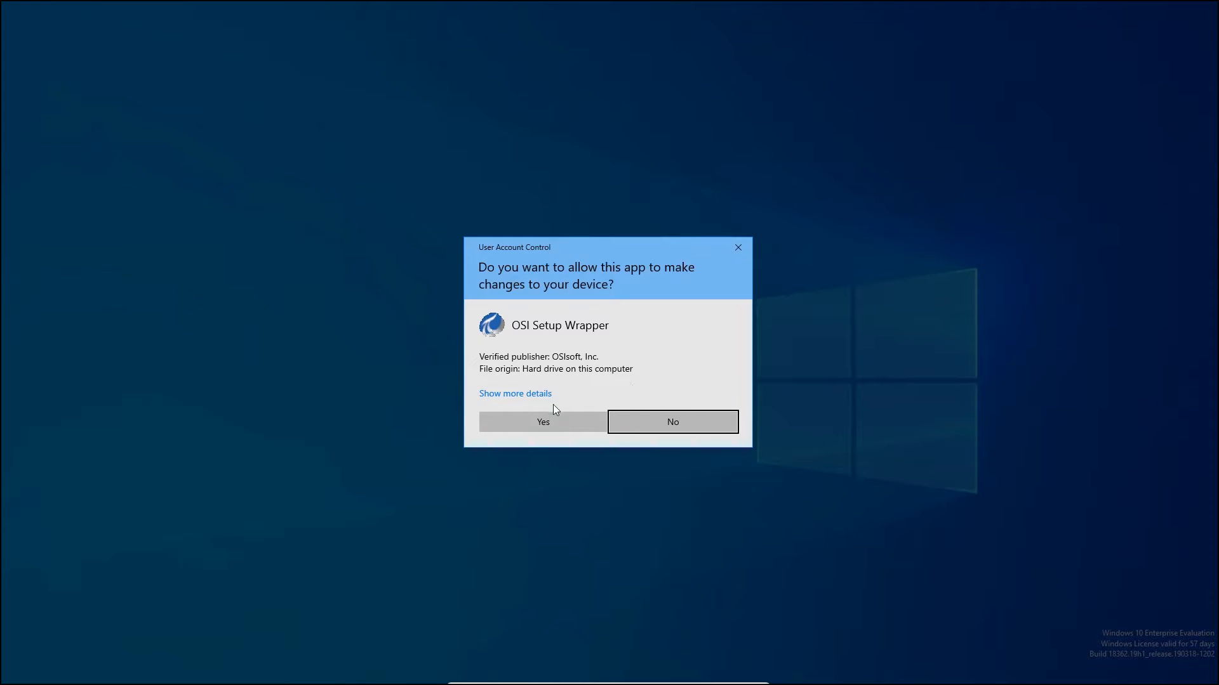
{"action": "left_click", "coordinate": [540, 418]}
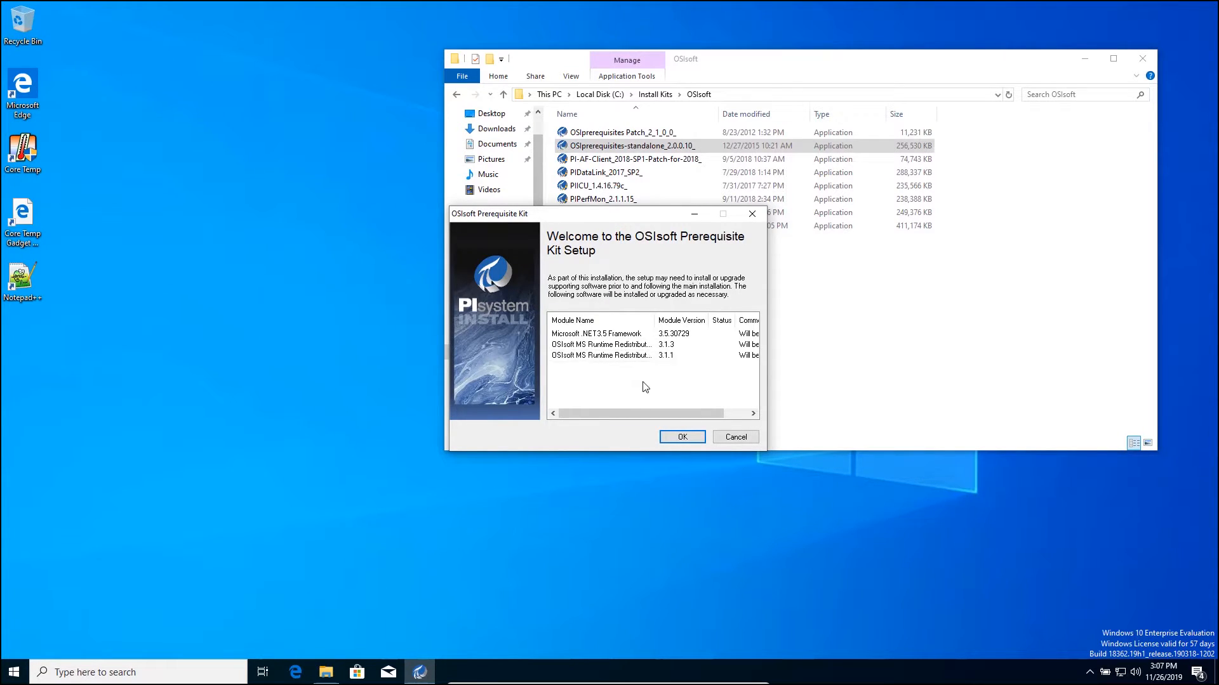
Install the listed prerequisites, letting Windows download and install the .NET 3.5 Framework
{"action": "left_click", "coordinate": [681, 438]}
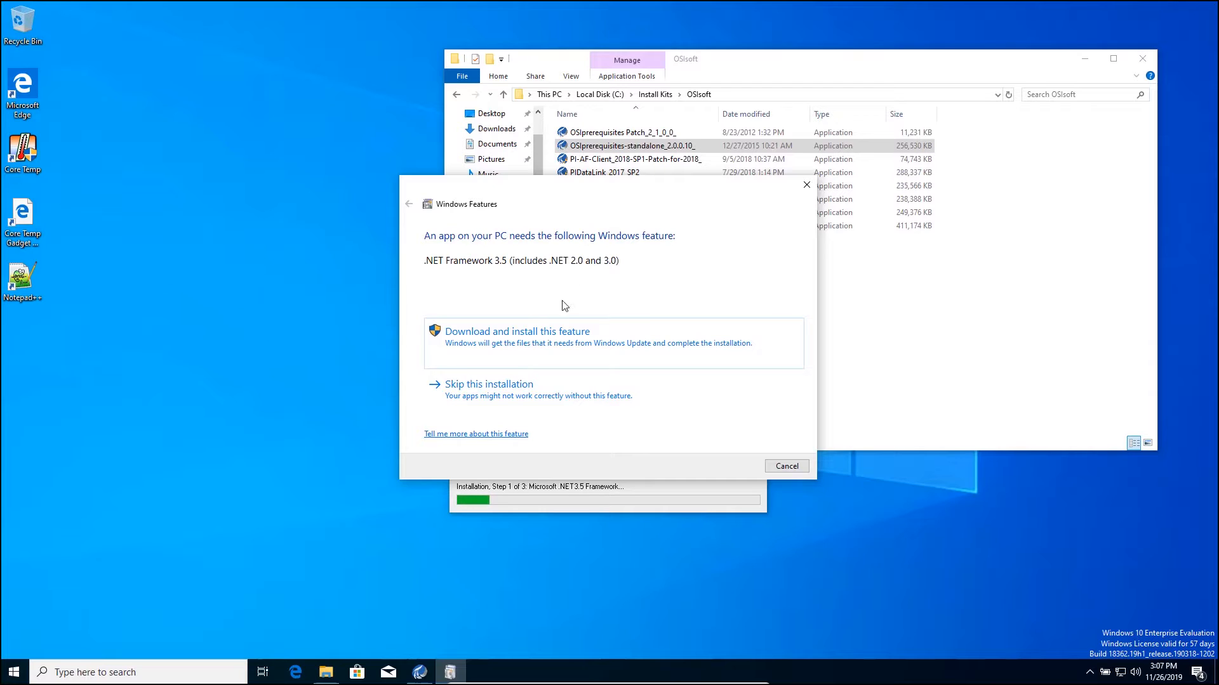
{"action": "left_click", "coordinate": [516, 350]}
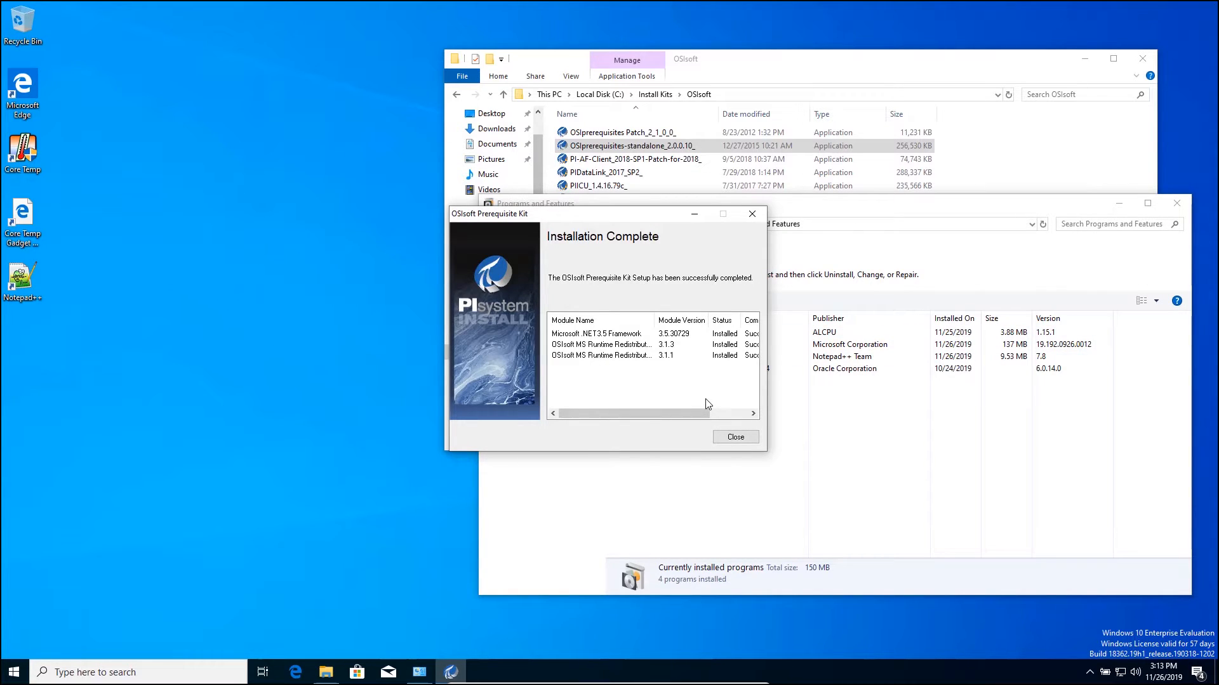
Close the Prerequisite Kit and install the MS Runtime Redistributables from the OSIprerequisites Patch
{"action": "left_click", "coordinate": [734, 438]}
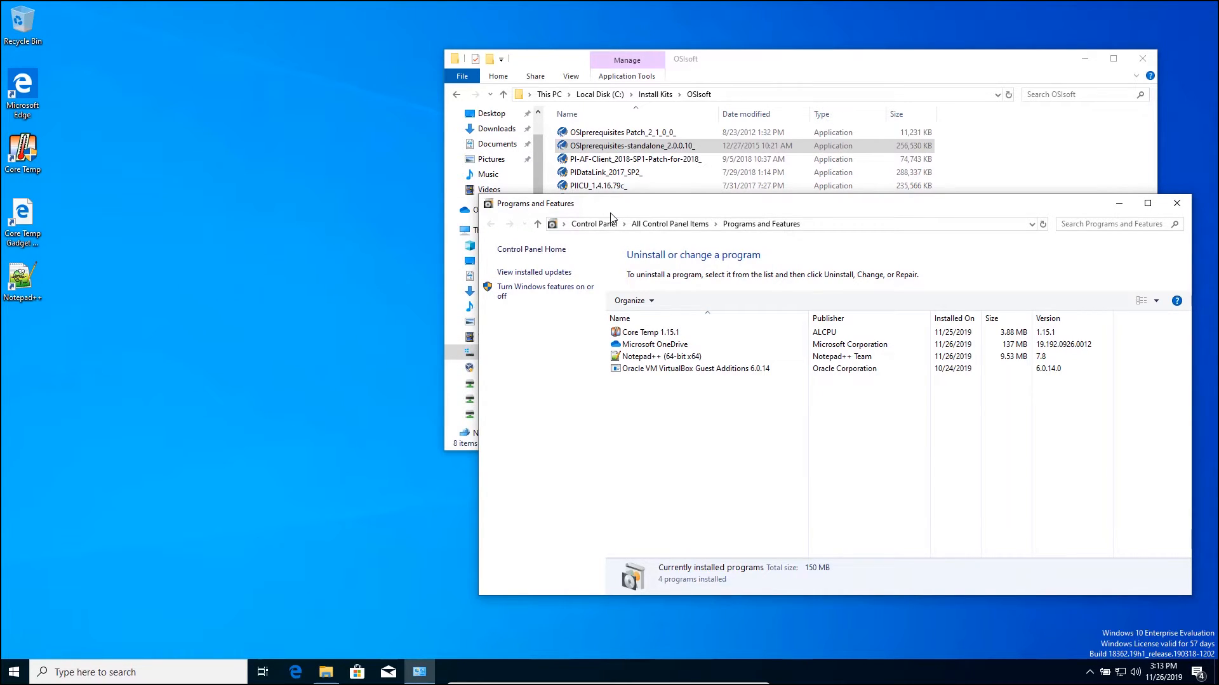
{"action": "double_click", "coordinate": [609, 133]}
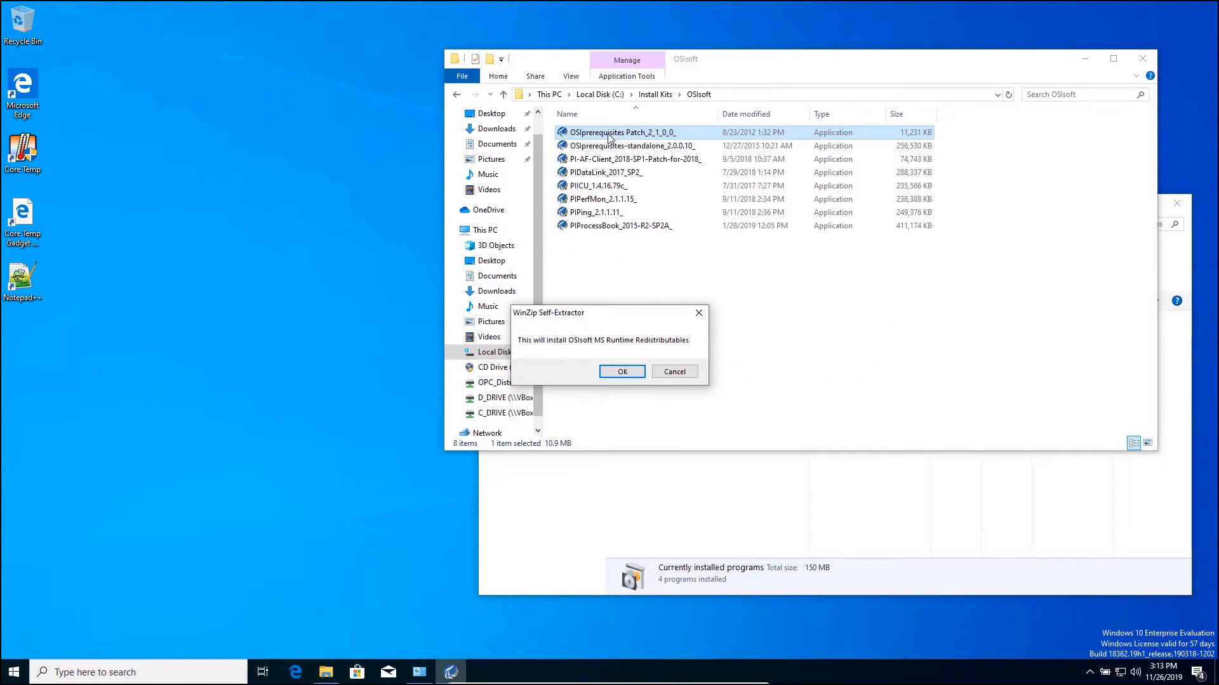
{"action": "left_click", "coordinate": [619, 372]}
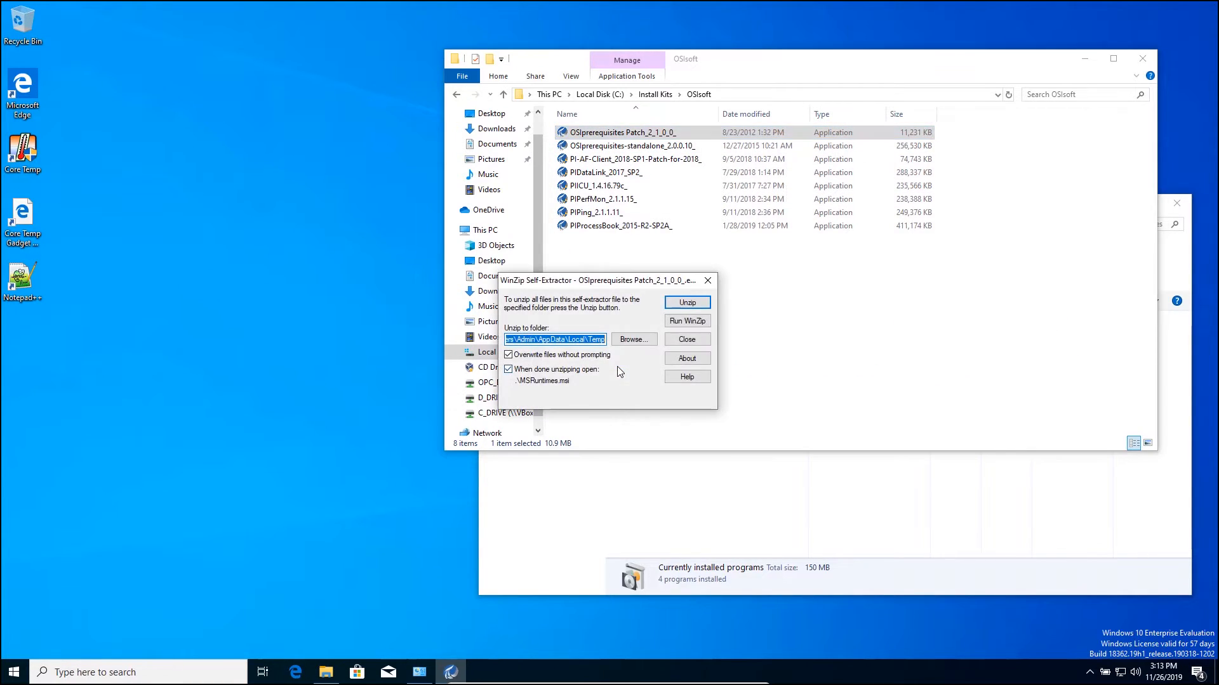
{"action": "left_click", "coordinate": [684, 300]}
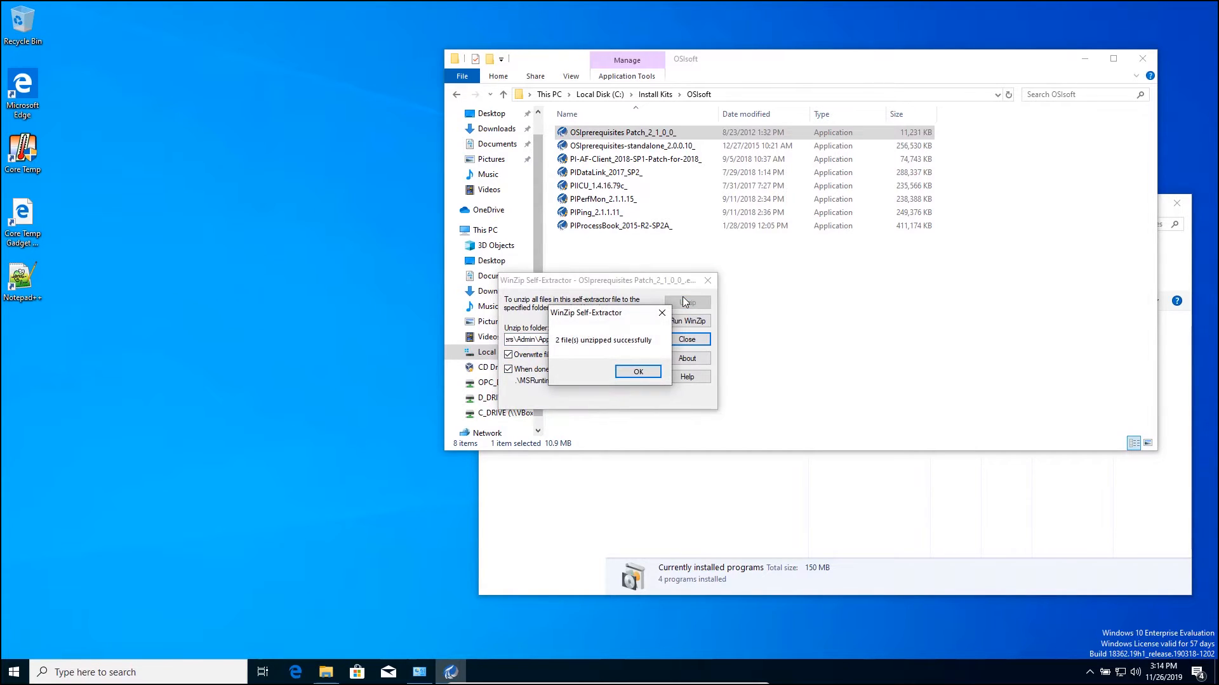
{"action": "left_click", "coordinate": [637, 372]}
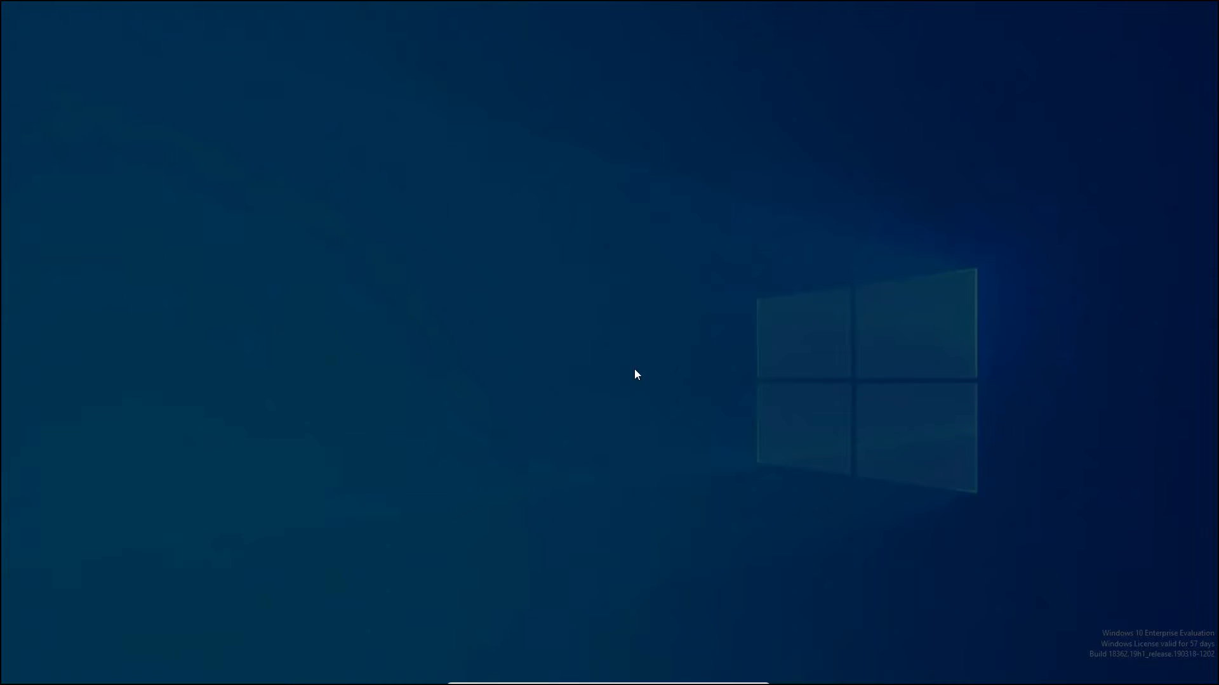
{"action": "left_click", "coordinate": [566, 419]}
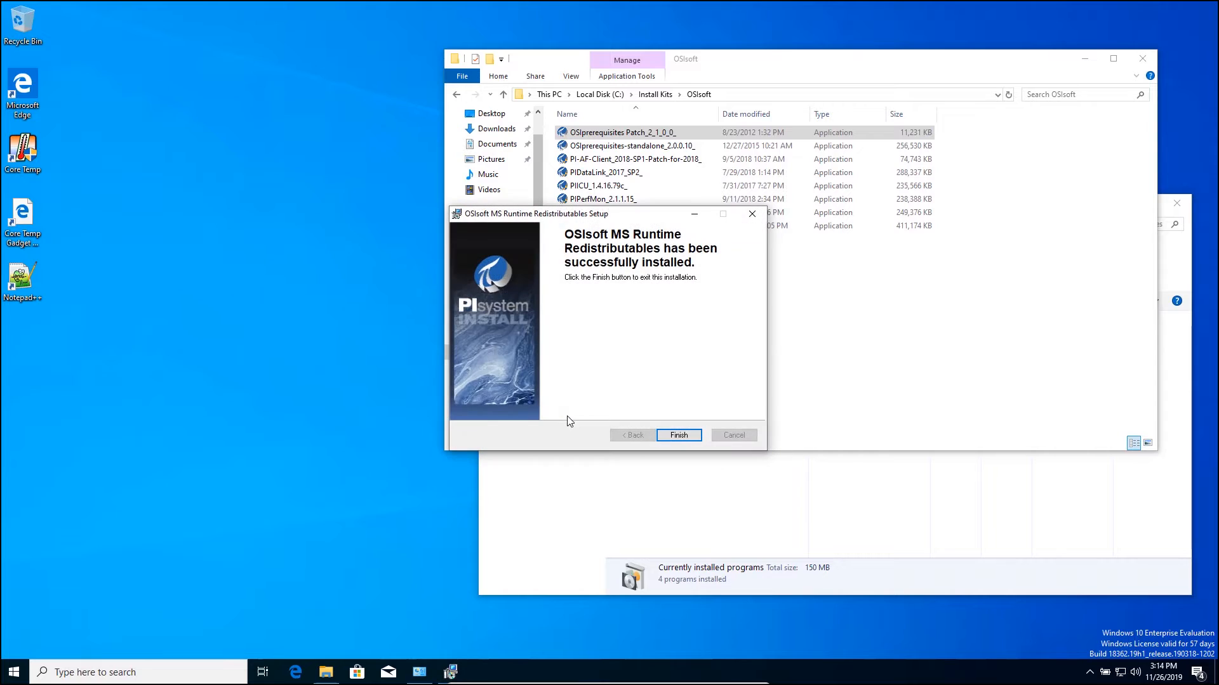
{"action": "left_click", "coordinate": [679, 435]}
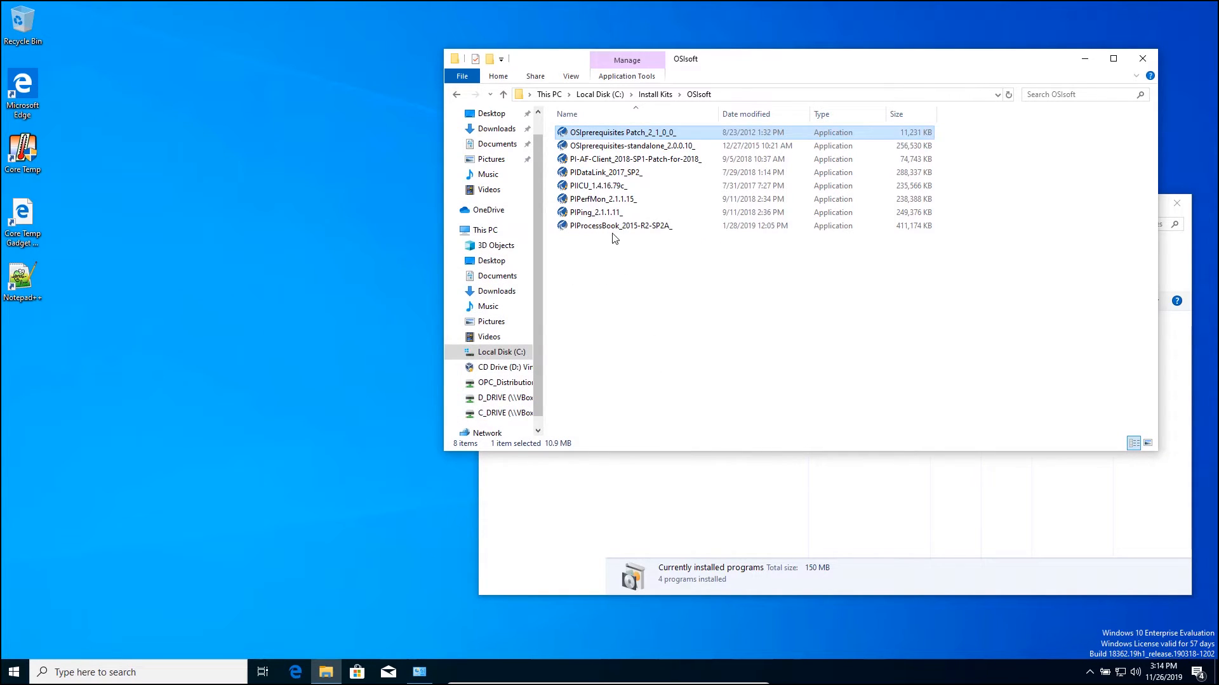
Launch the PIPerfMon_2.1.1.15 kit, extract it to the default temp path, and pass the welcome page
{"action": "left_click", "coordinate": [602, 200]}
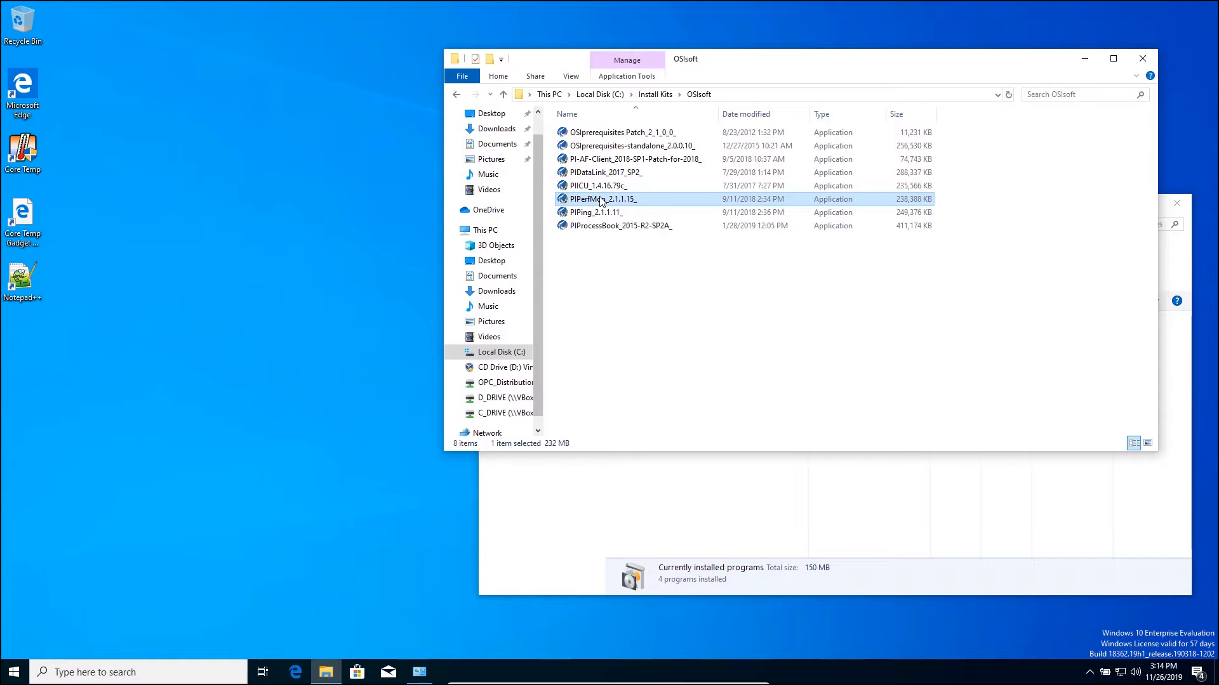
{"action": "double_click", "coordinate": [601, 199]}
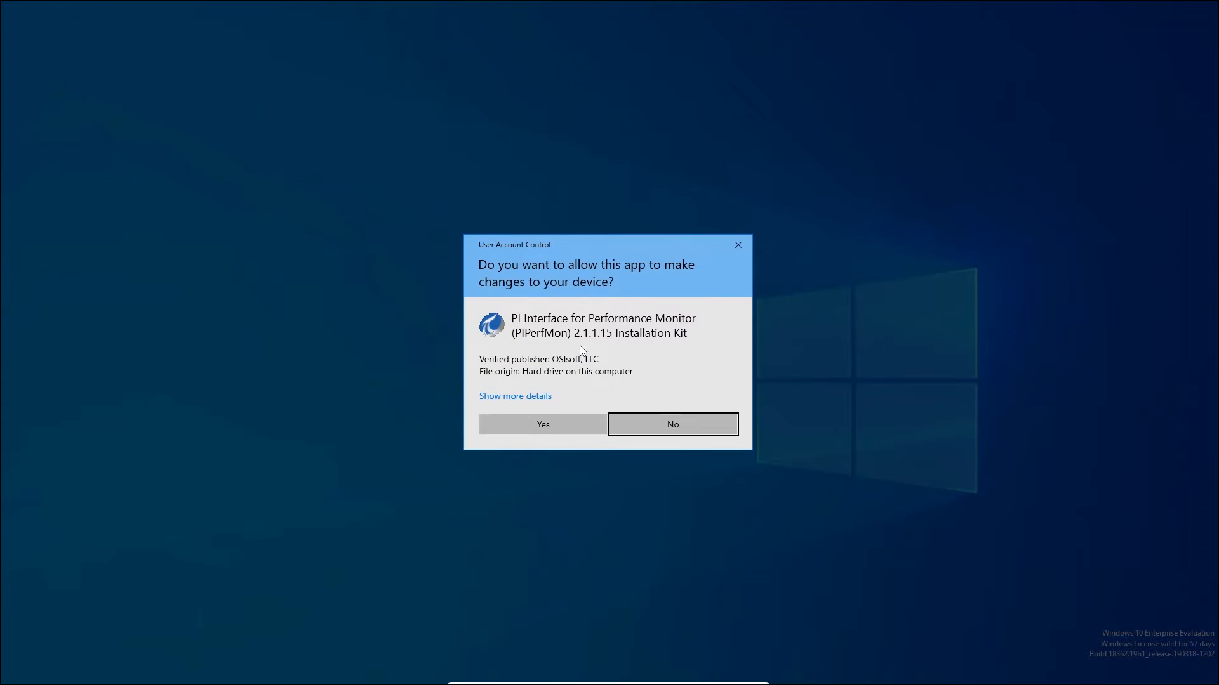
{"action": "left_click", "coordinate": [567, 417]}
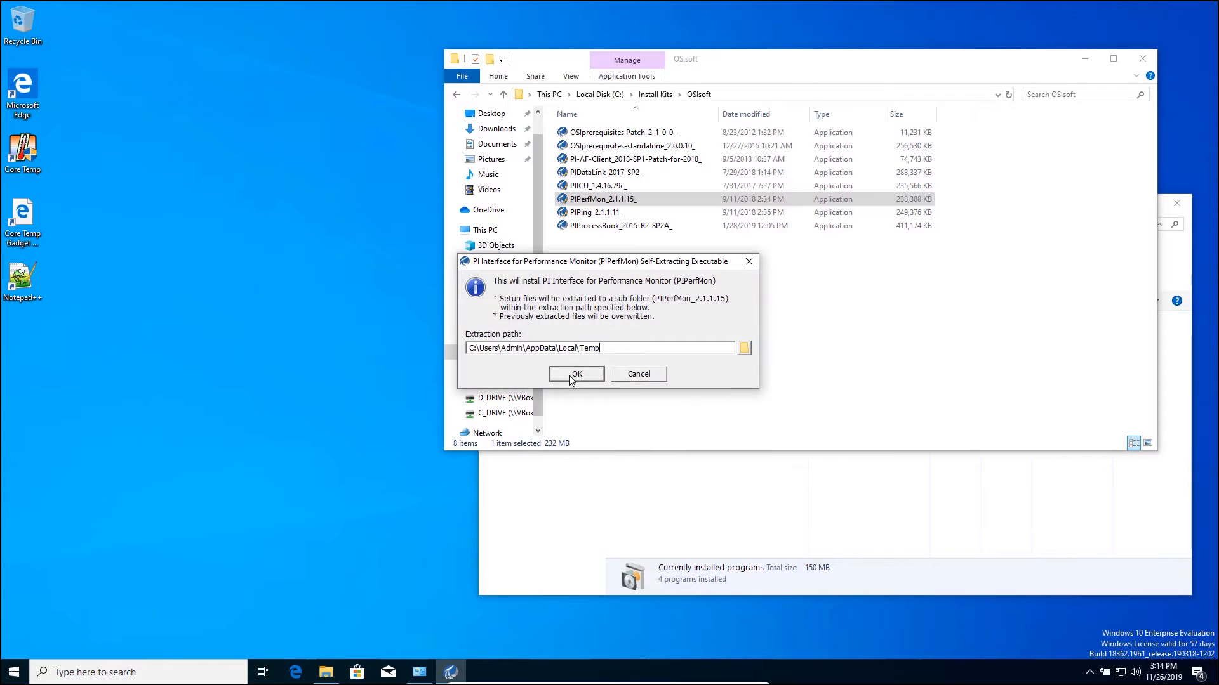
{"action": "left_click", "coordinate": [575, 375]}
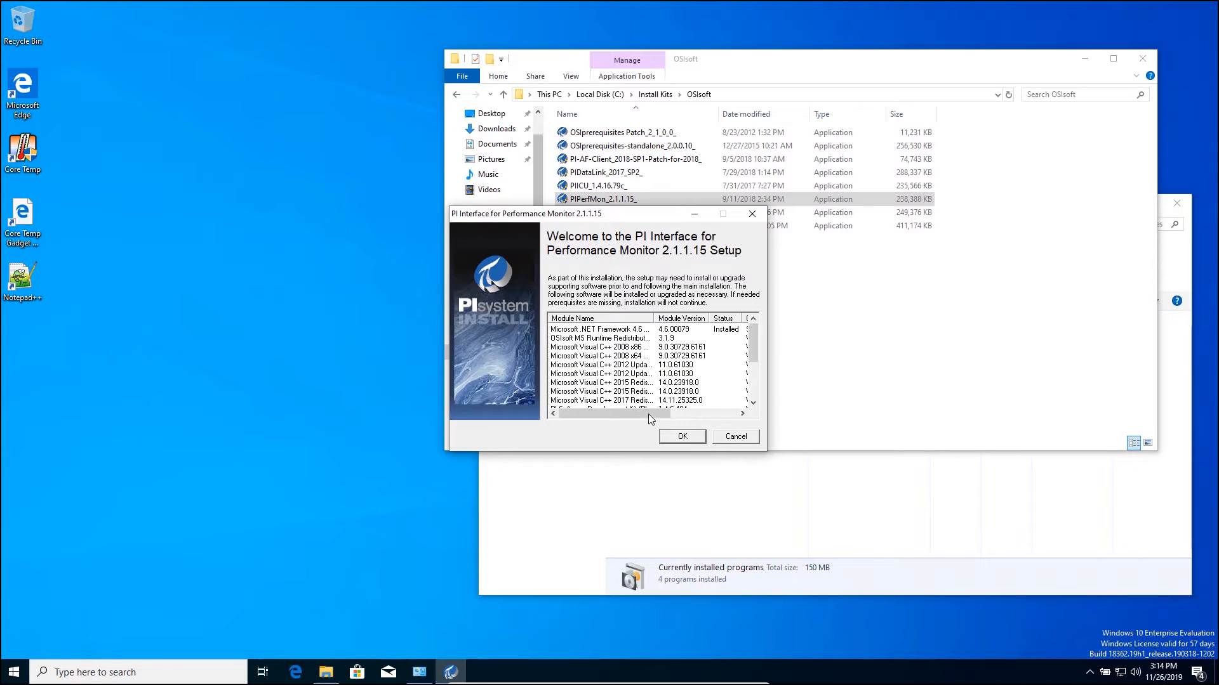
{"action": "left_click", "coordinate": [671, 440]}
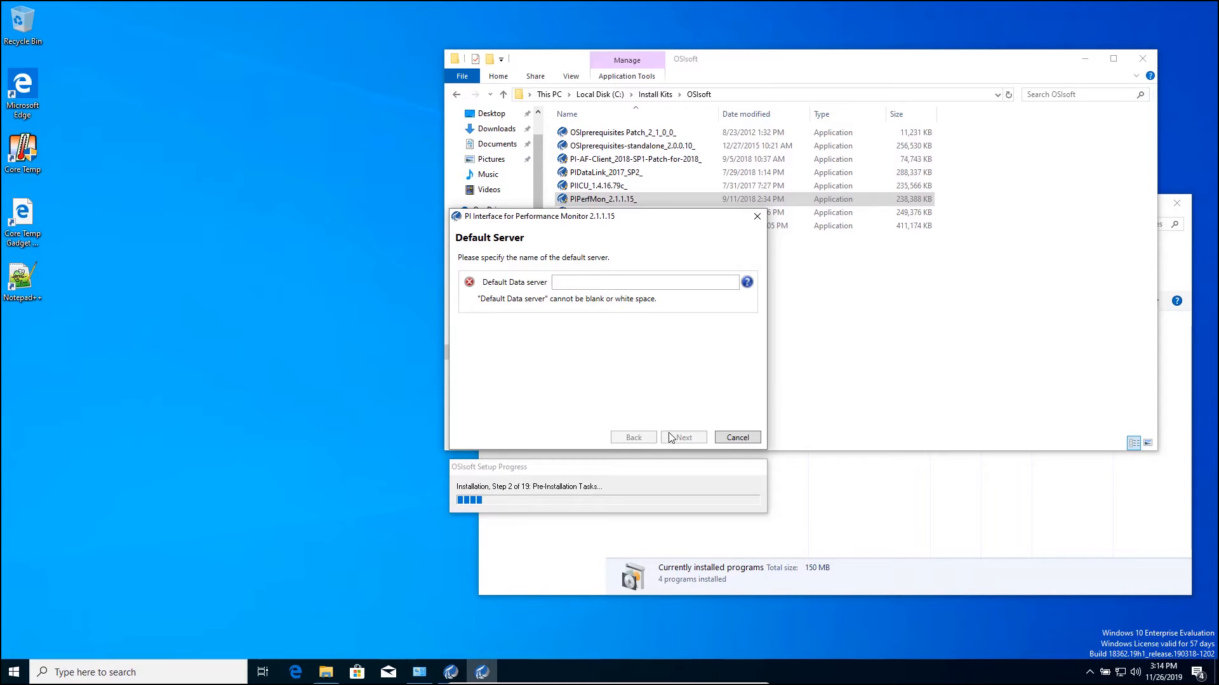
Enter NZC-PISYS as the default data server
{"action": "left_click", "coordinate": [651, 285]}
{"action": "type", "text": "NZC-PISYS"}
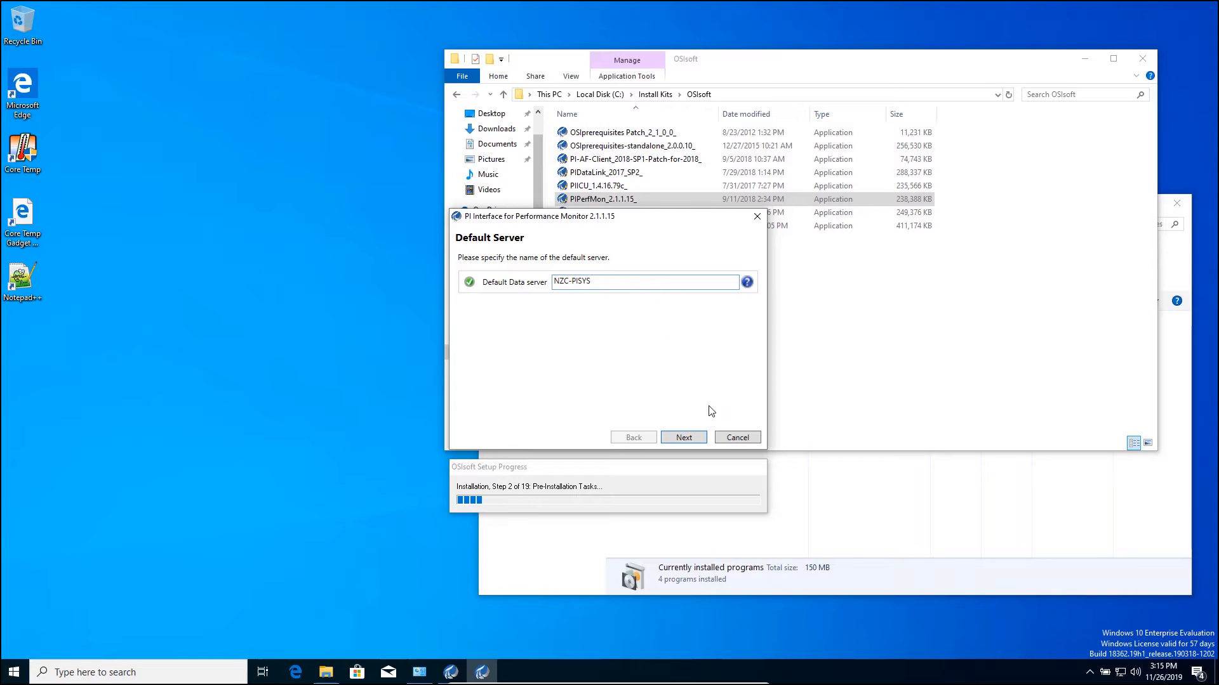
{"action": "left_click", "coordinate": [698, 439]}
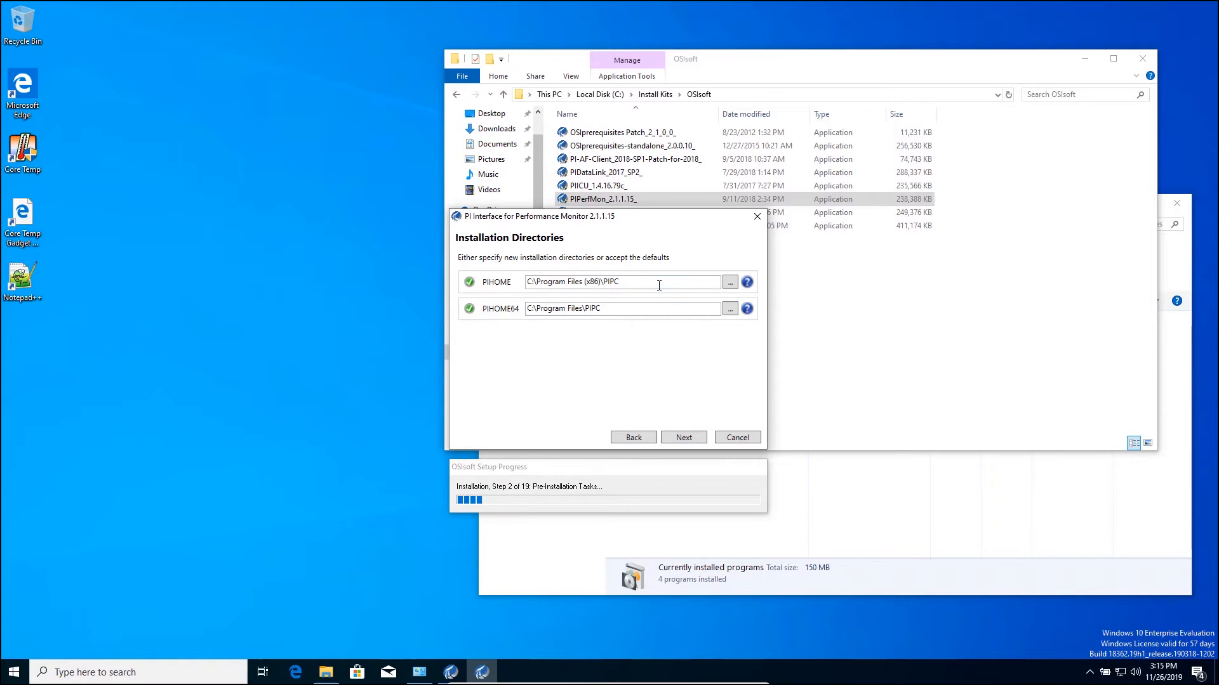
Keep the default installation directories and service status, then close the finished setup
{"action": "left_click", "coordinate": [677, 438]}
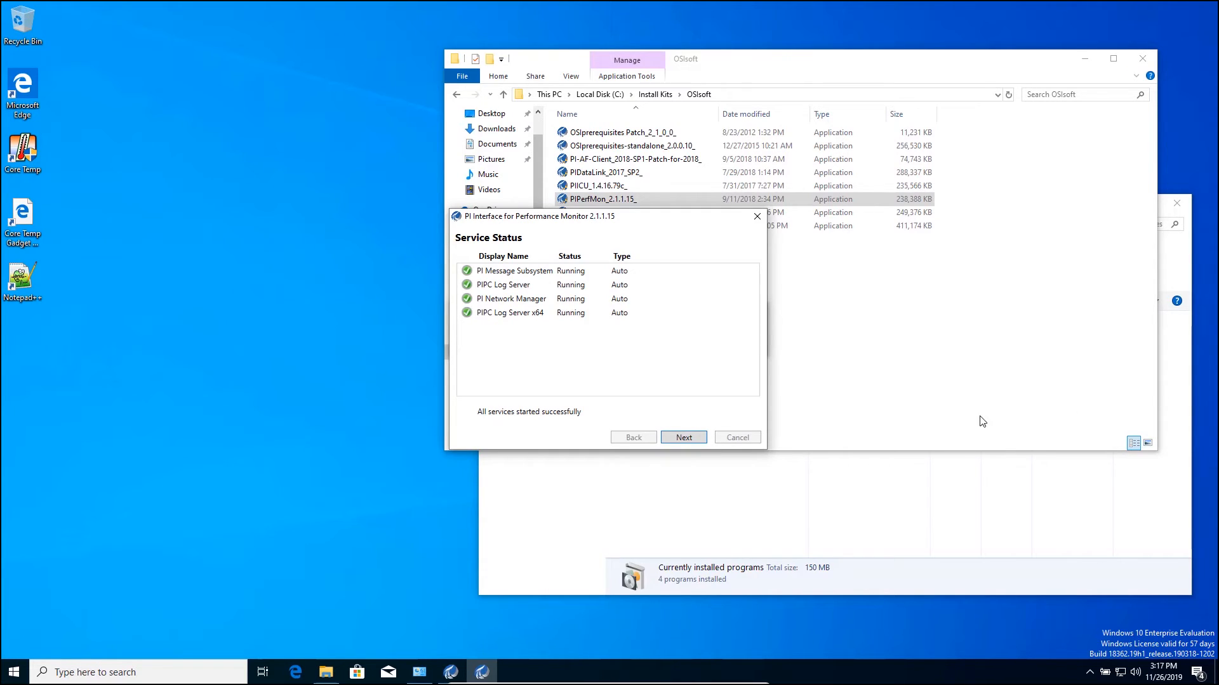
{"action": "left_click", "coordinate": [686, 439]}
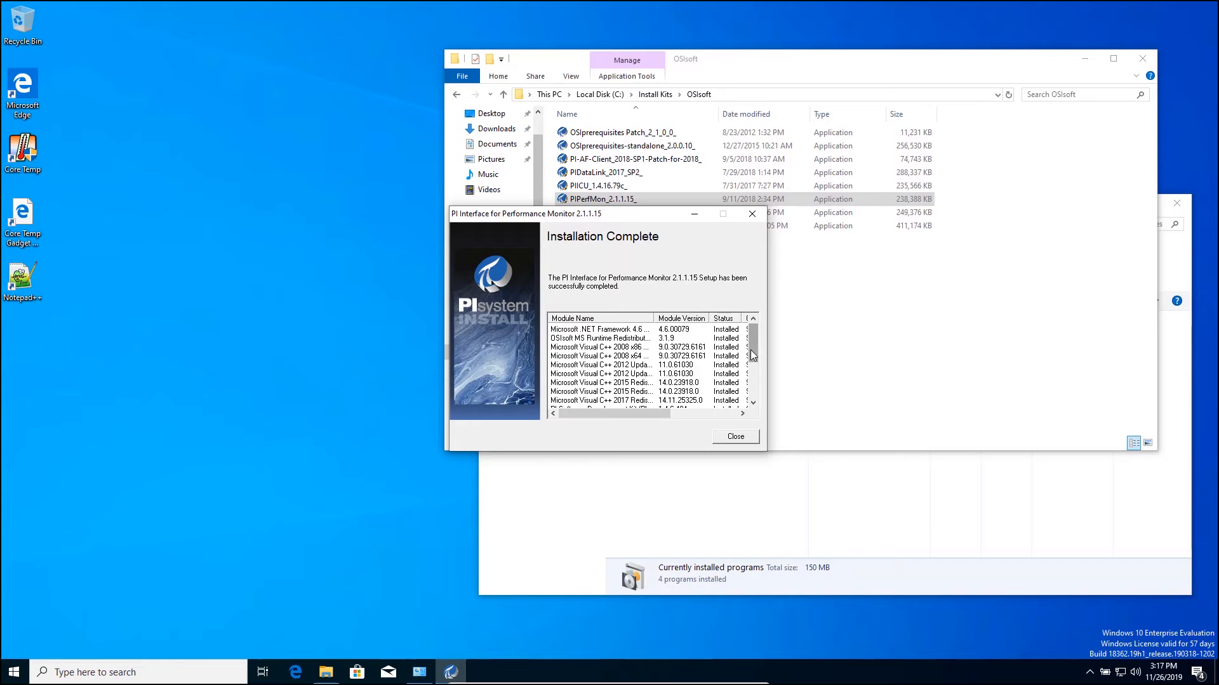
{"action": "left_click_drag", "start_coordinate": [751, 366], "coordinate": [749, 401]}
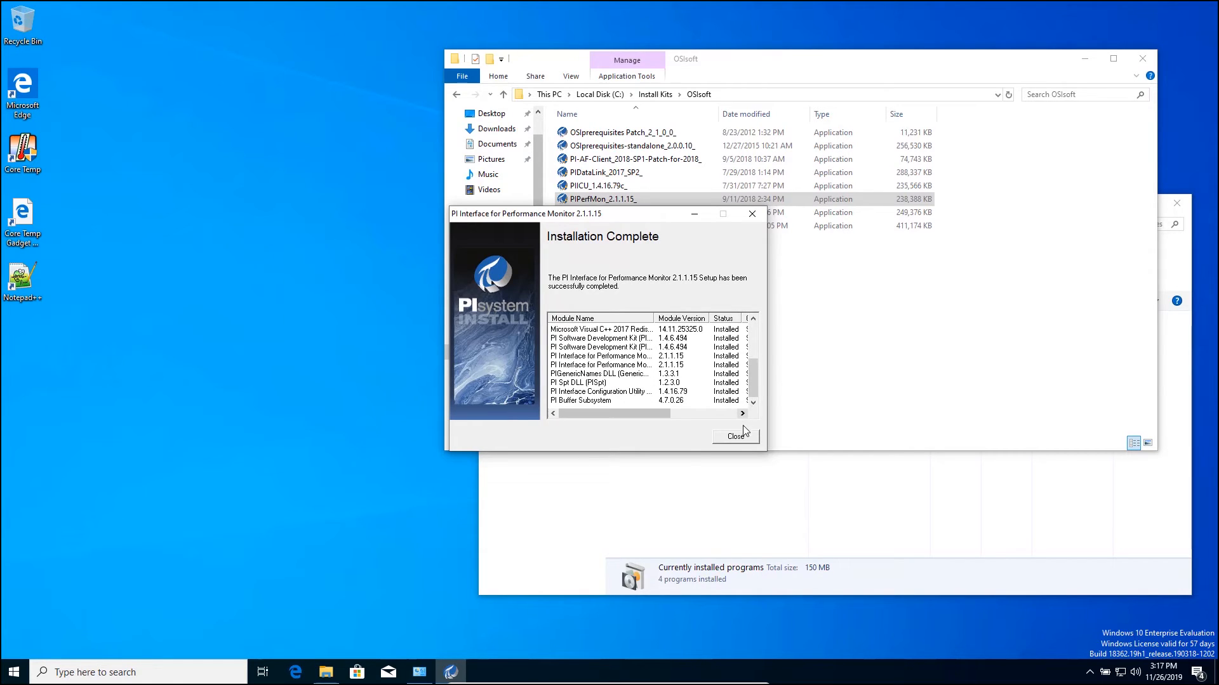
{"action": "left_click", "coordinate": [736, 437]}
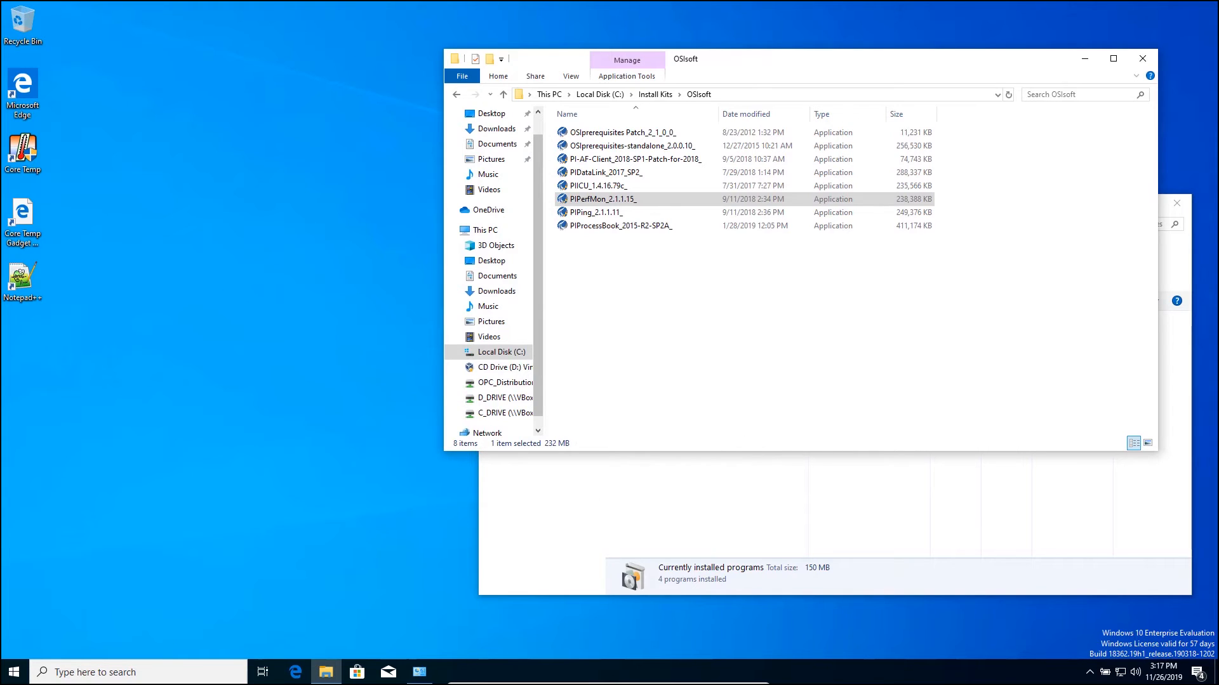
Restart Windows from the Start menu's power options
{"action": "left_click", "coordinate": [12, 670]}
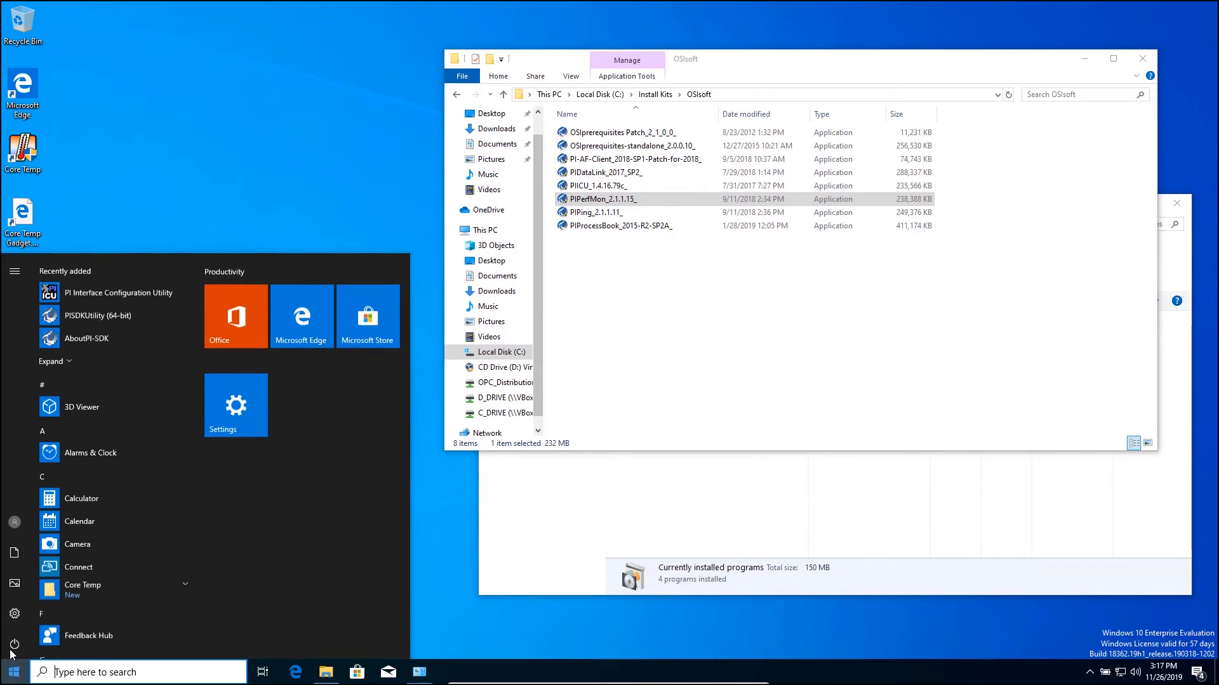
{"action": "left_click", "coordinate": [13, 645]}
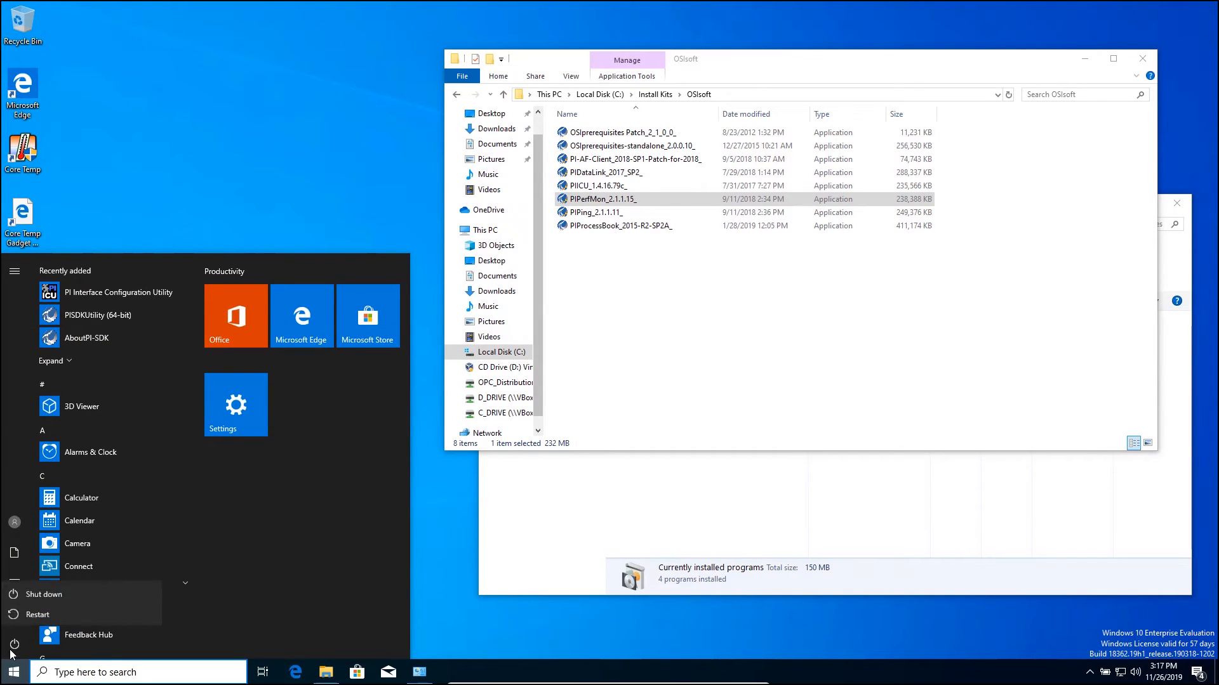
{"action": "left_click", "coordinate": [18, 616]}
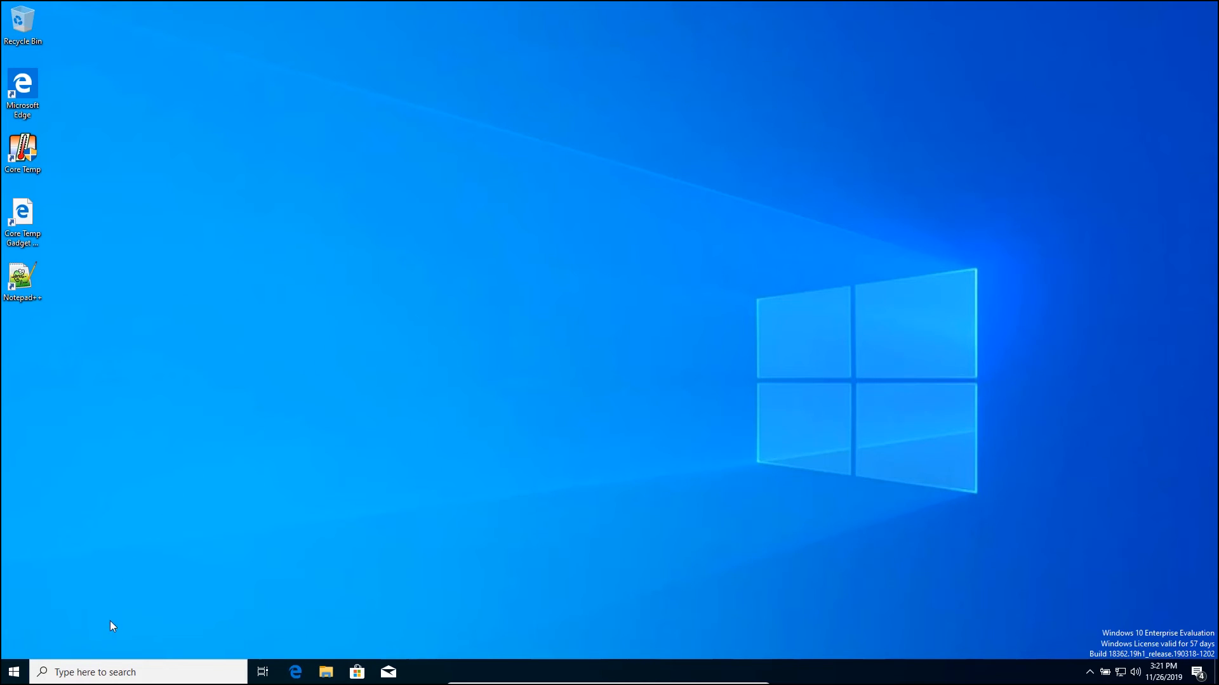
Launch PISDKUtility (64-bit) from the PI System folder in the Start menu
{"action": "left_click", "coordinate": [13, 673]}
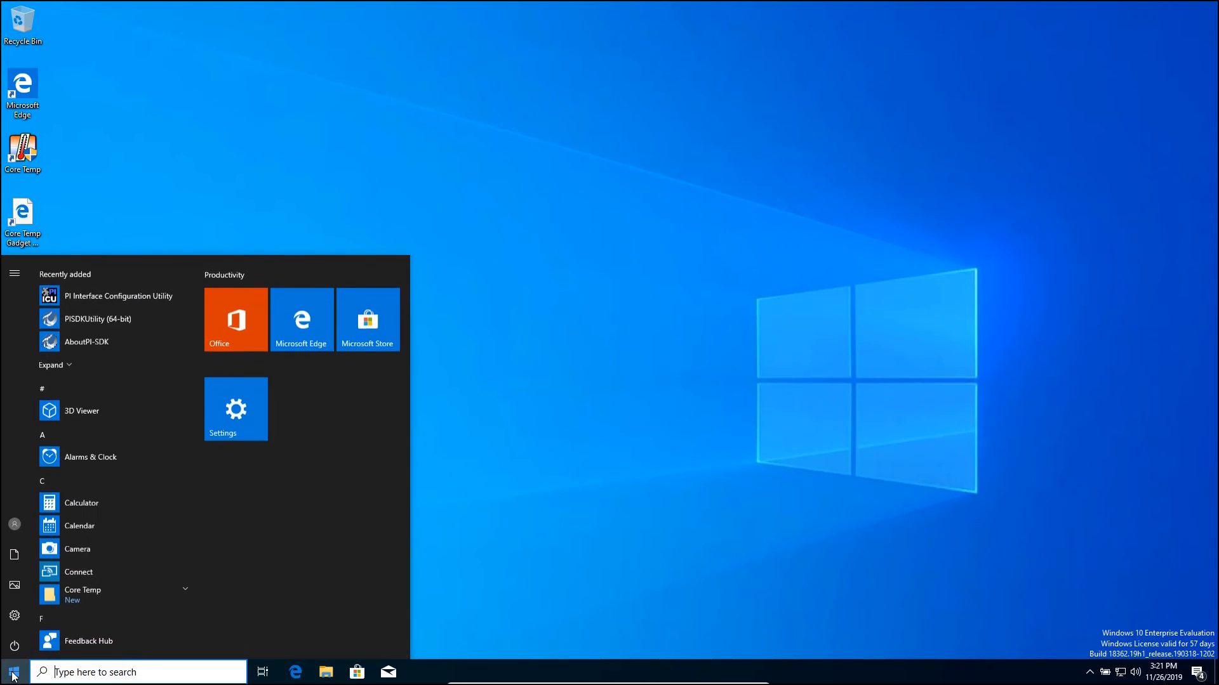
{"action": "scroll", "coordinate": [69, 543], "scroll_direction": "down", "scroll_amount": 5}
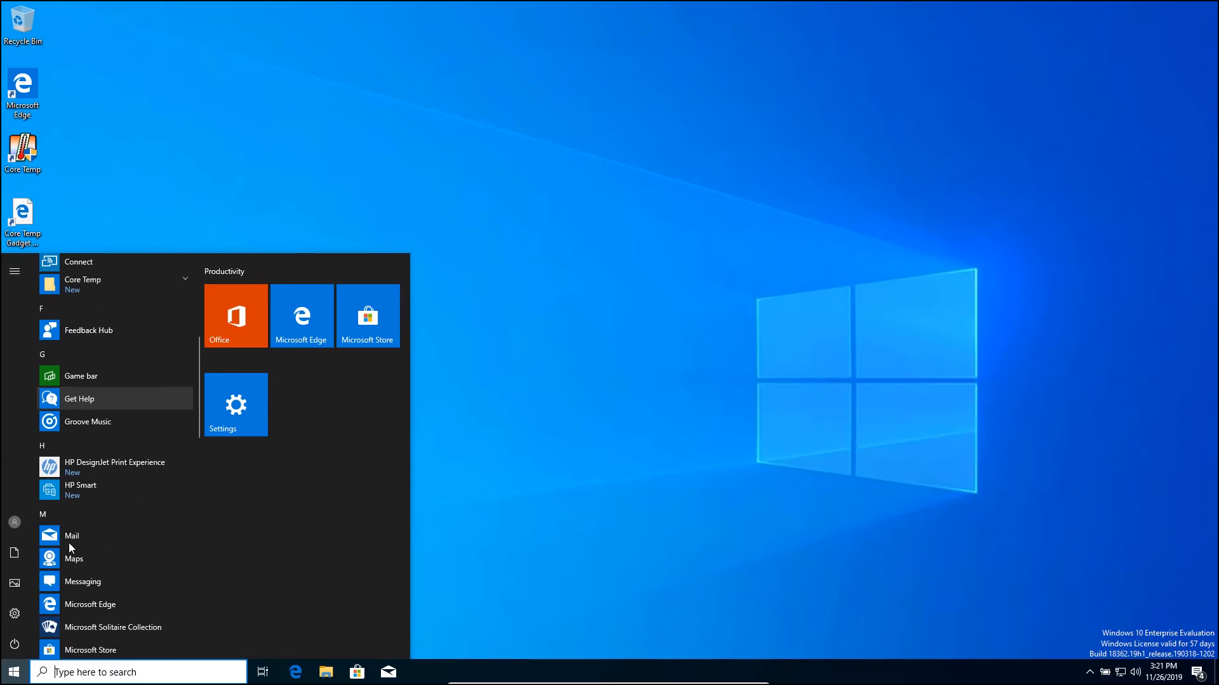
{"action": "scroll", "coordinate": [69, 543], "scroll_direction": "down", "scroll_amount": 6}
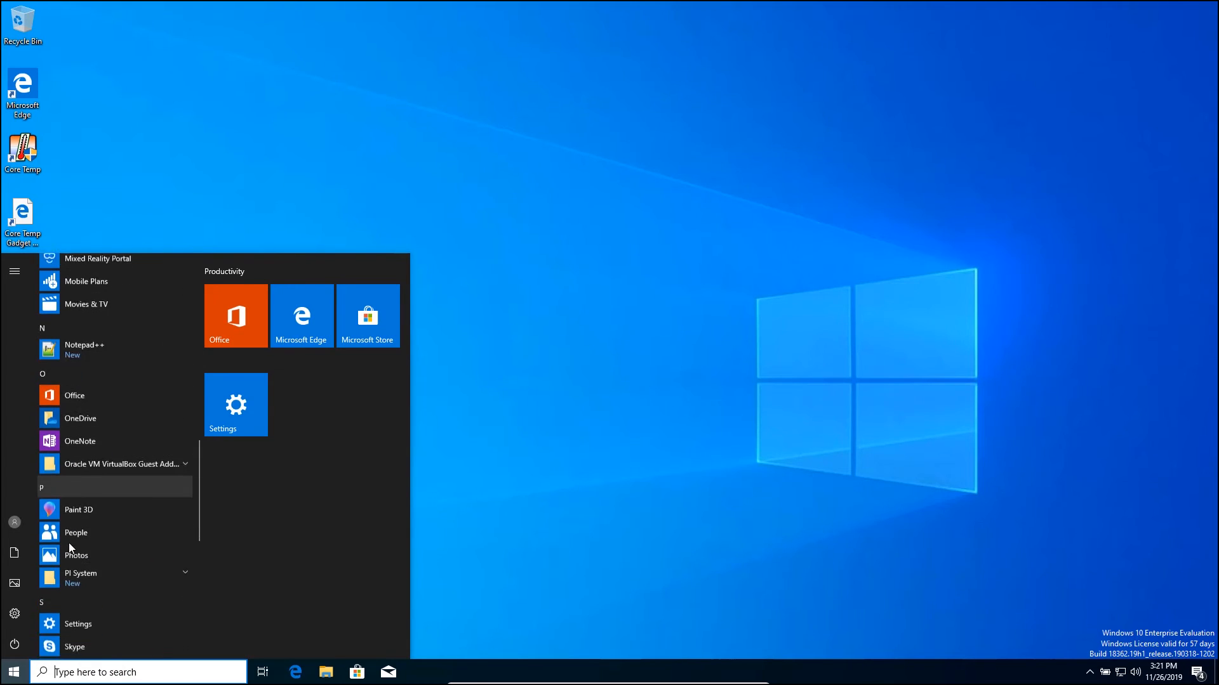
{"action": "left_click", "coordinate": [181, 563]}
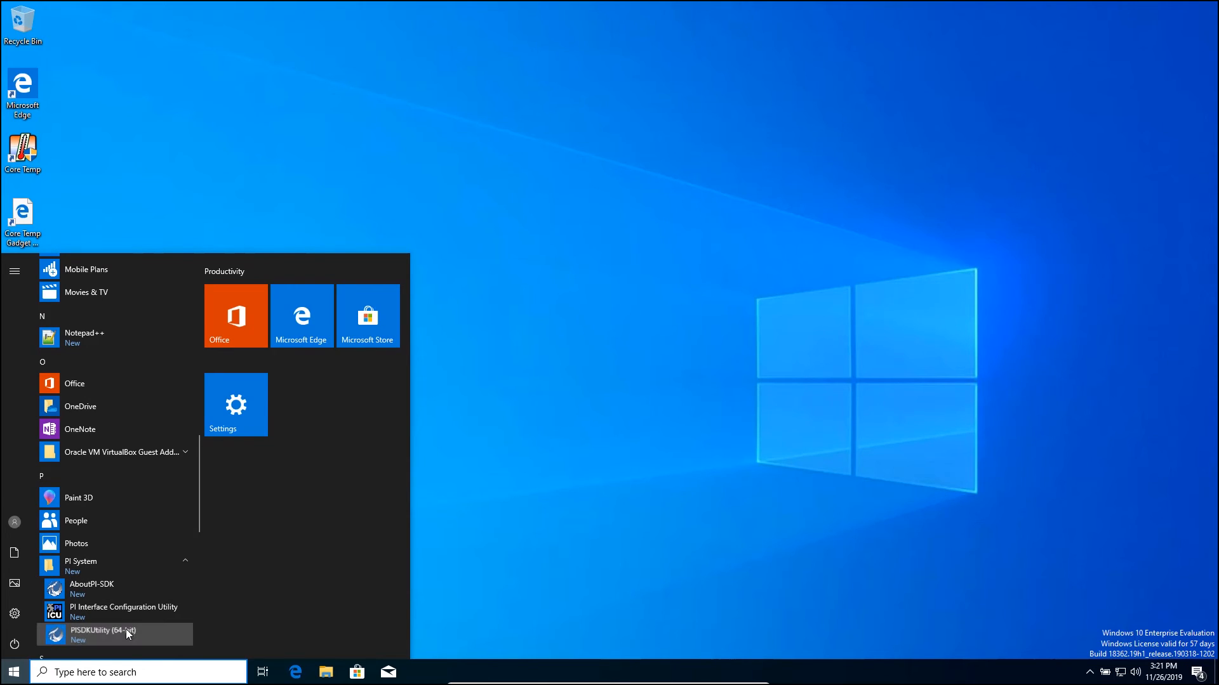
{"action": "left_click", "coordinate": [126, 630]}
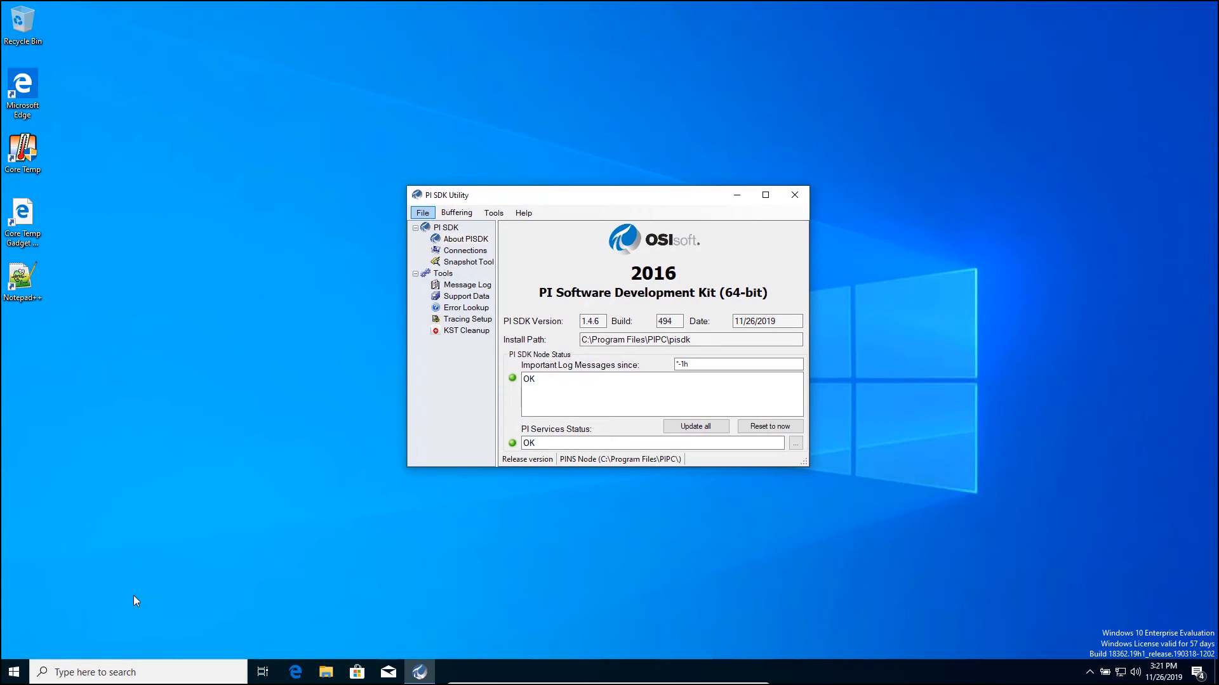
Try connecting to NZC-PISYS under Connections and dismiss the known-servers table error
{"action": "left_click", "coordinate": [457, 254]}
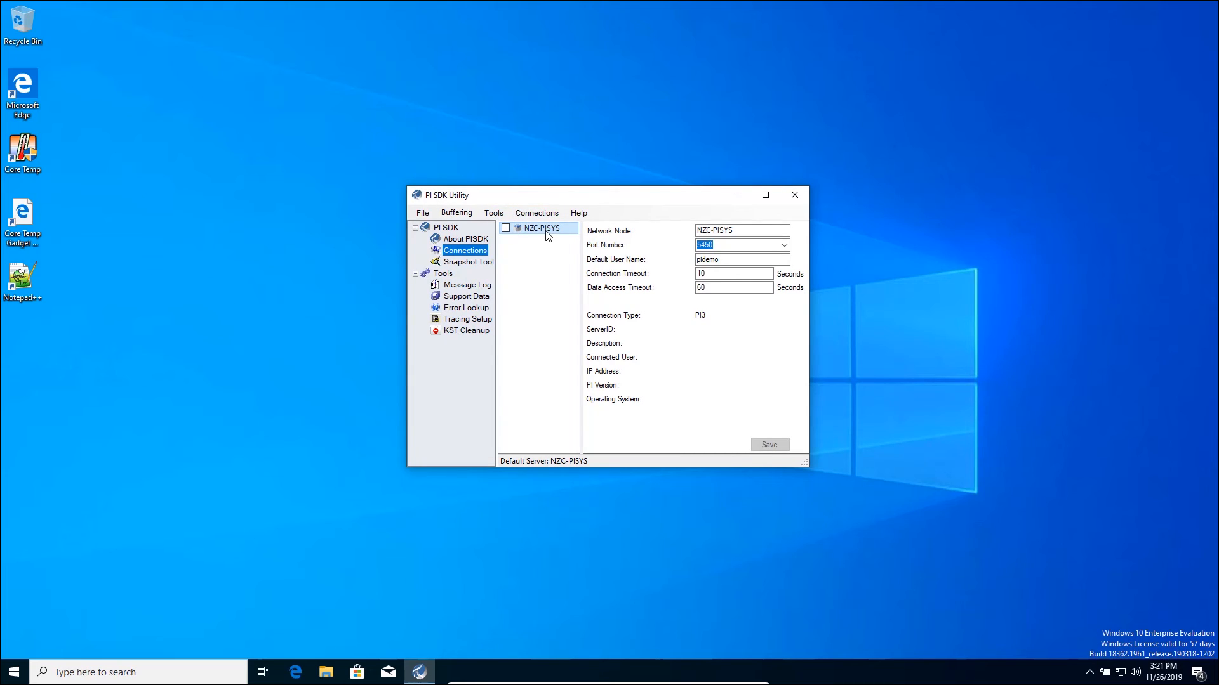
{"action": "left_click", "coordinate": [505, 228]}
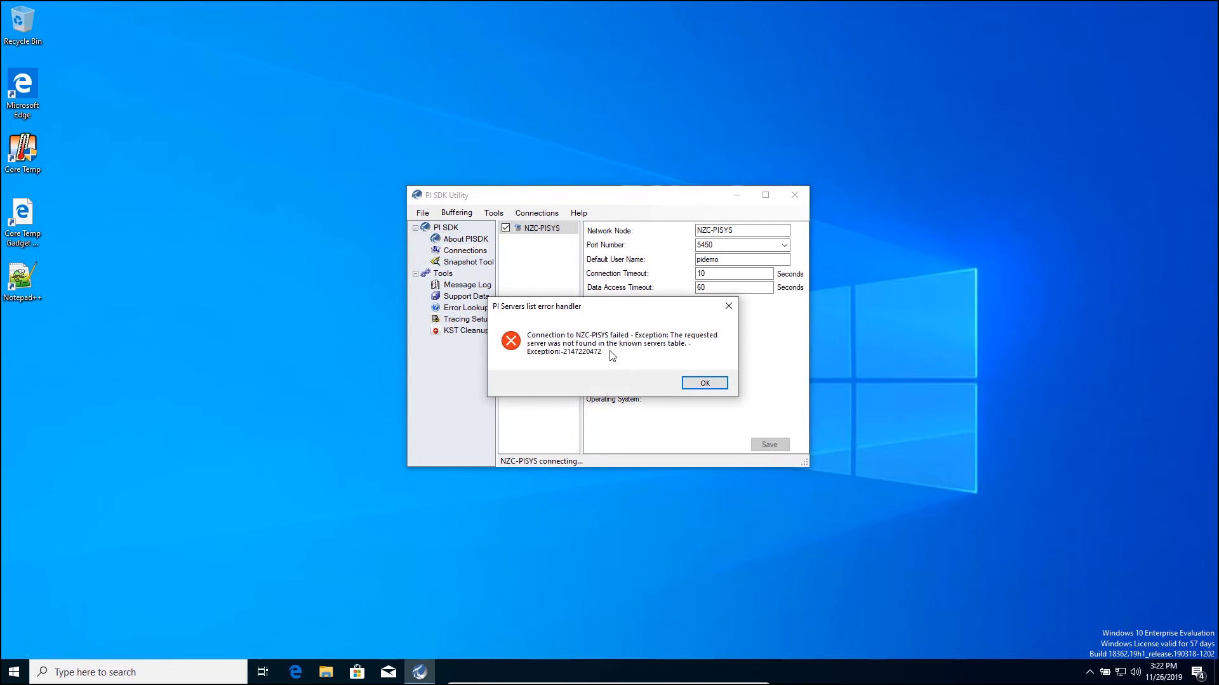
{"action": "left_click", "coordinate": [699, 385]}
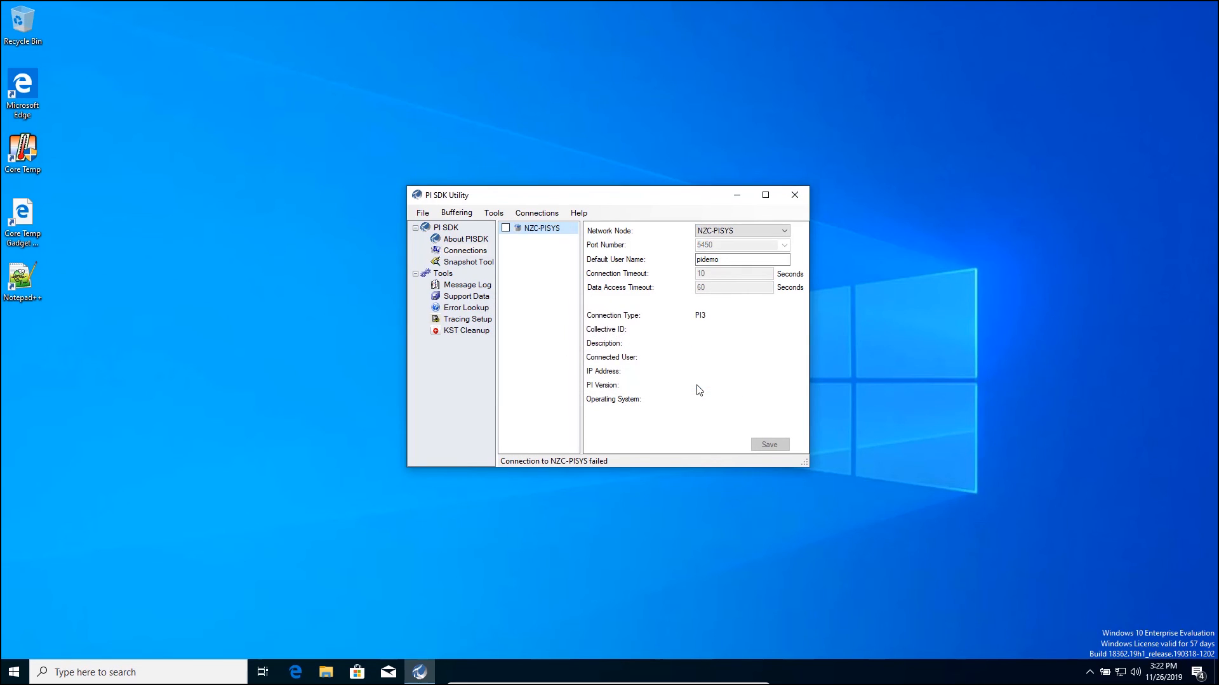